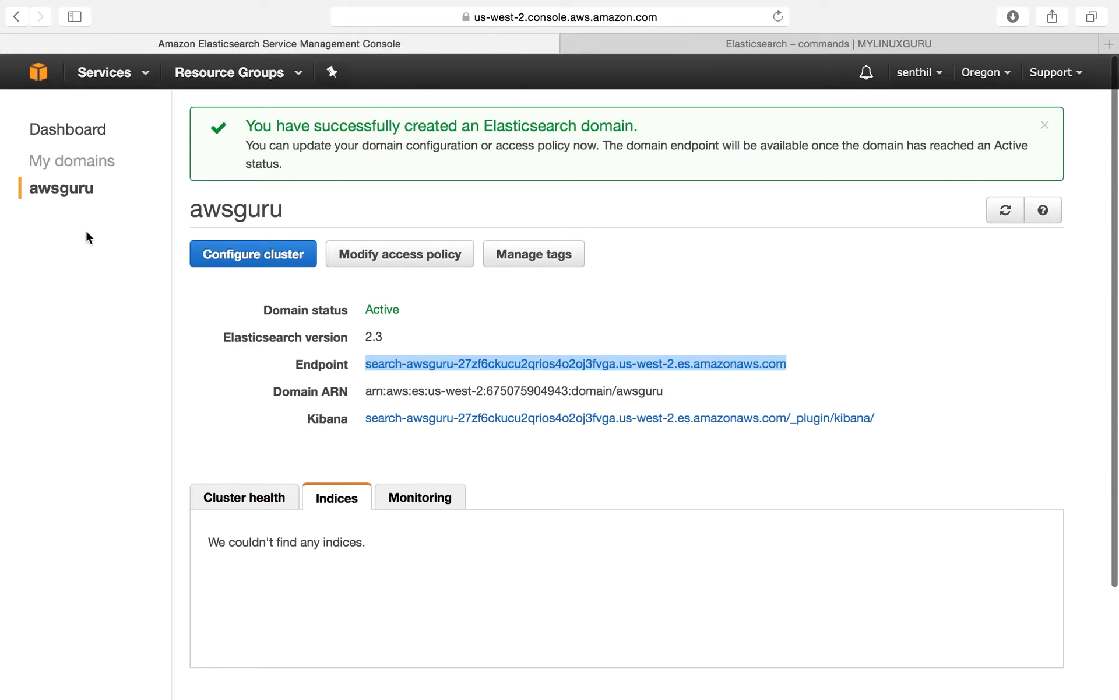
Open the Amazon Elasticsearch Service dashboard from the awsguru domain page.
left_click(89, 264)
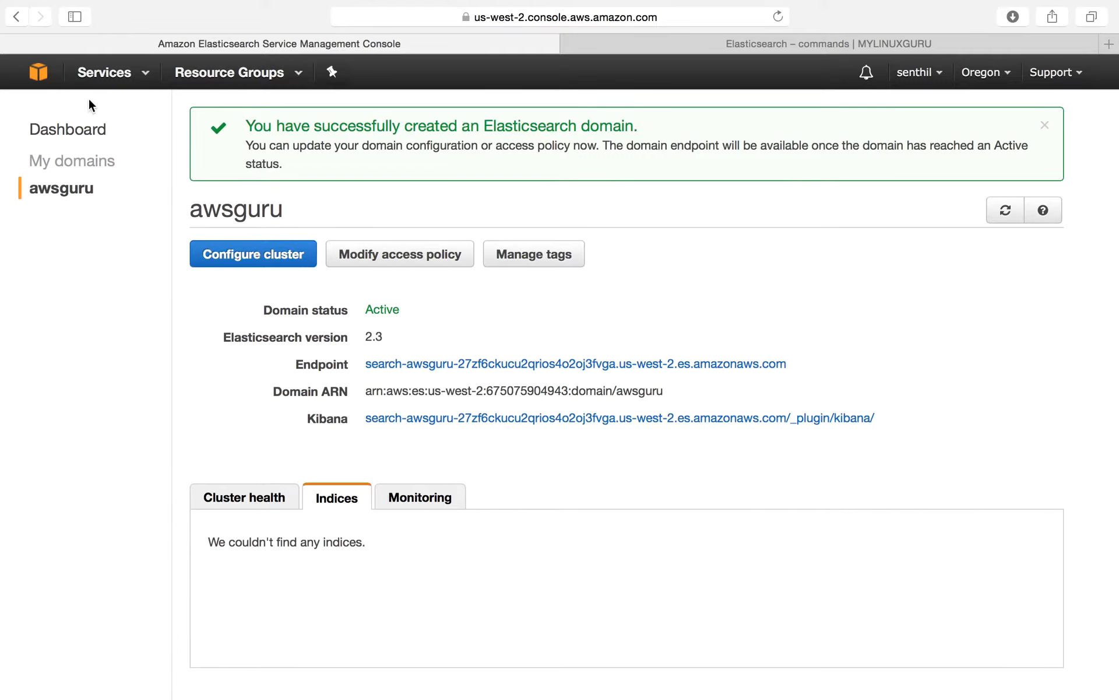
left_click(56, 187)
left_click(63, 132)
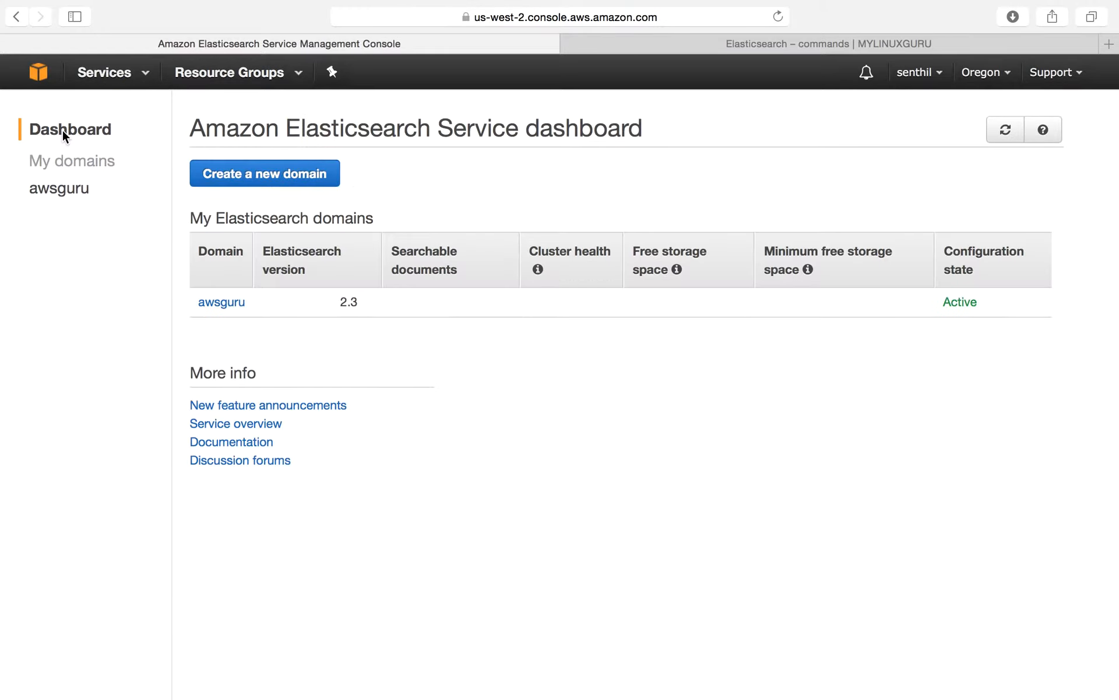
left_click(287, 173)
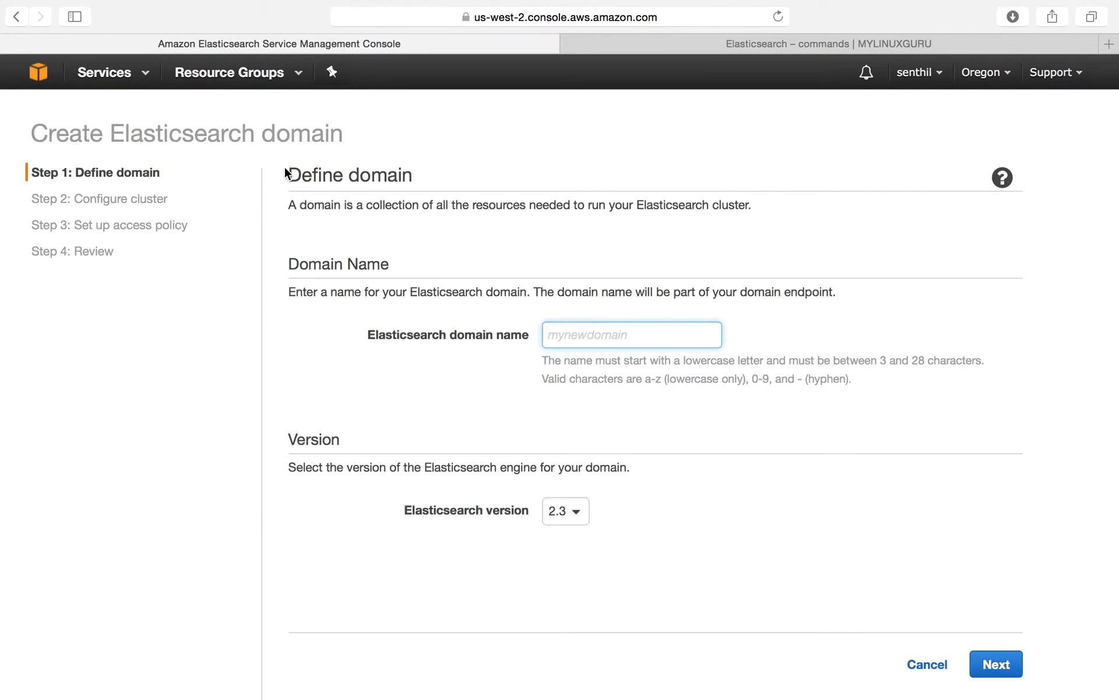
left_click(924, 665)
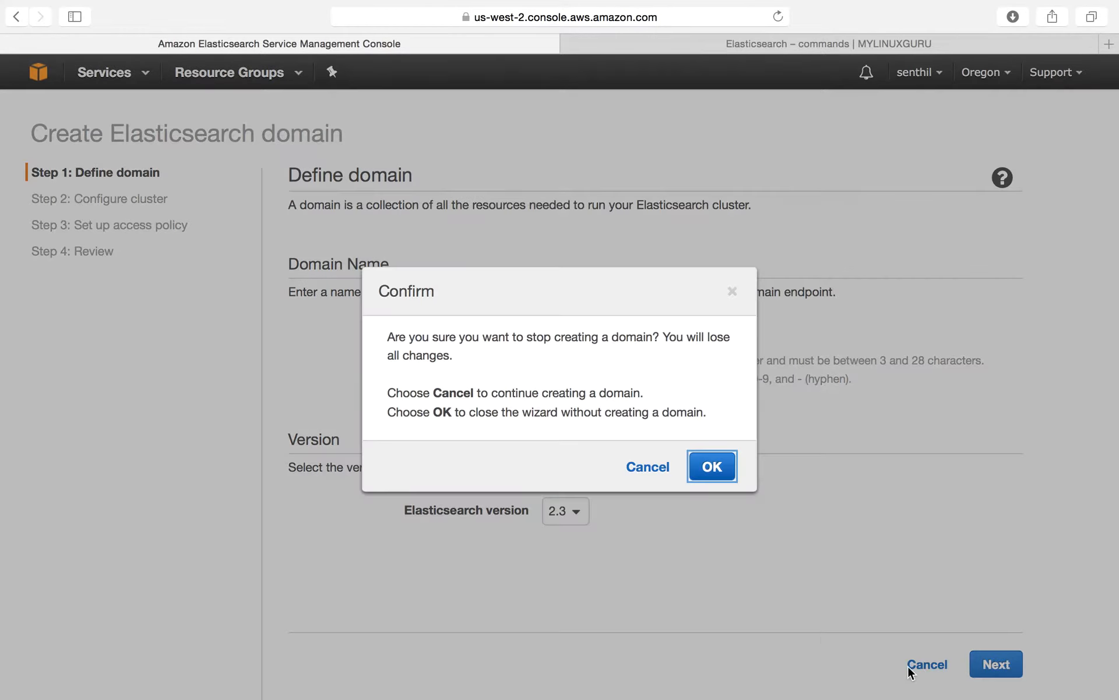
left_click(692, 480)
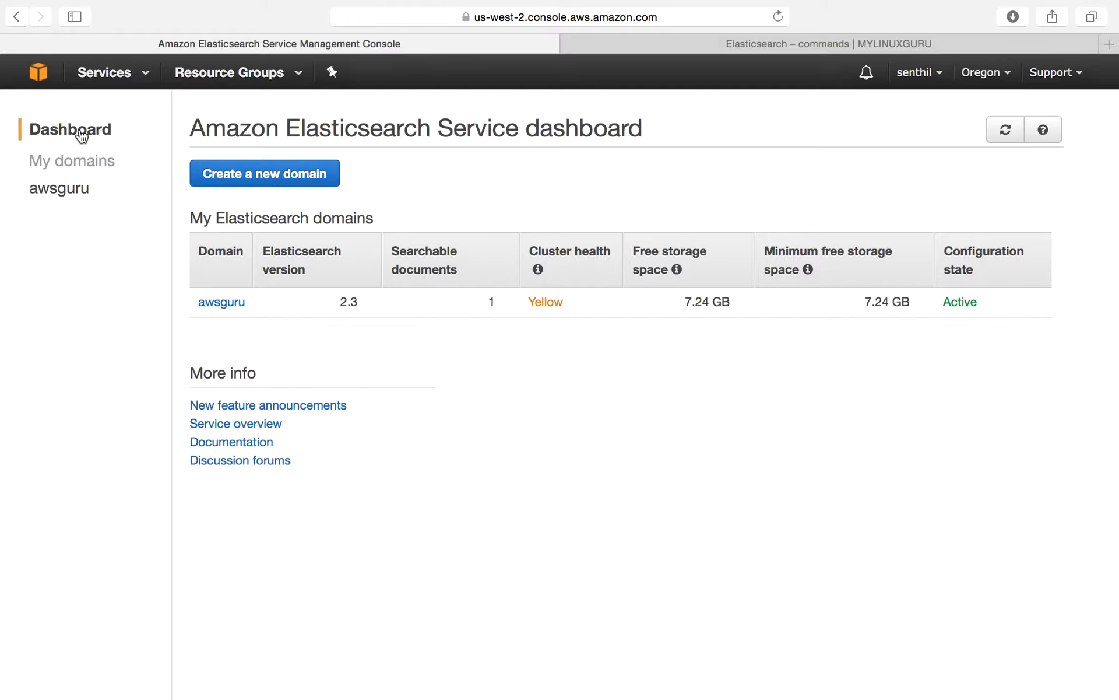
Start creating a new Elasticsearch domain and name it example01.
left_click(251, 182)
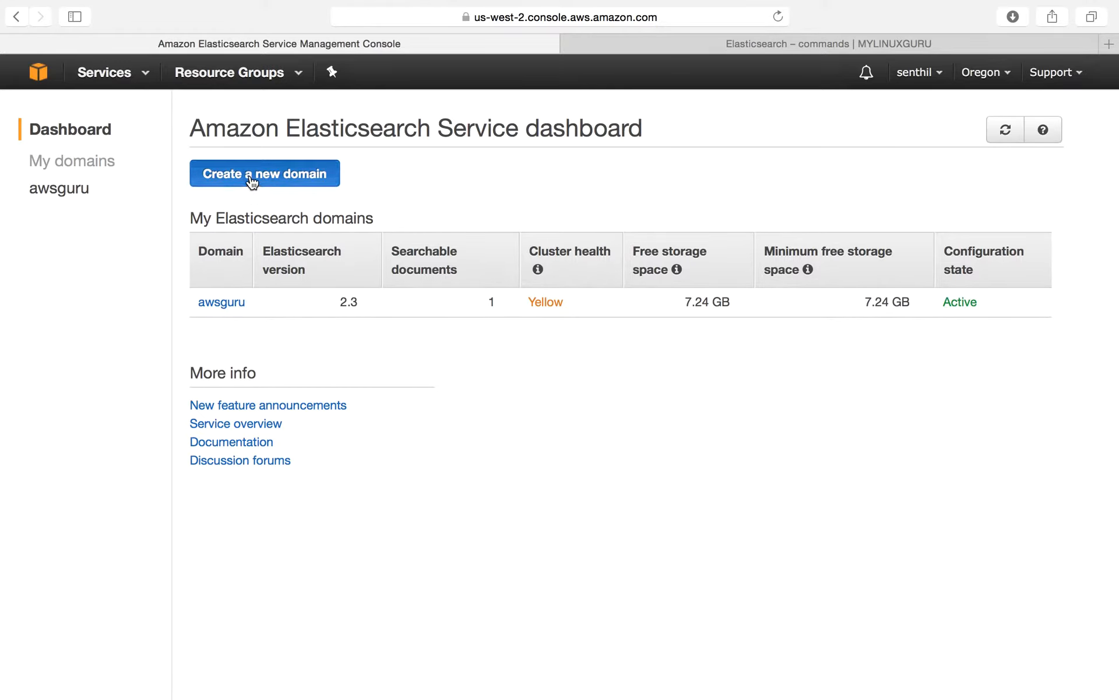
left_click(274, 180)
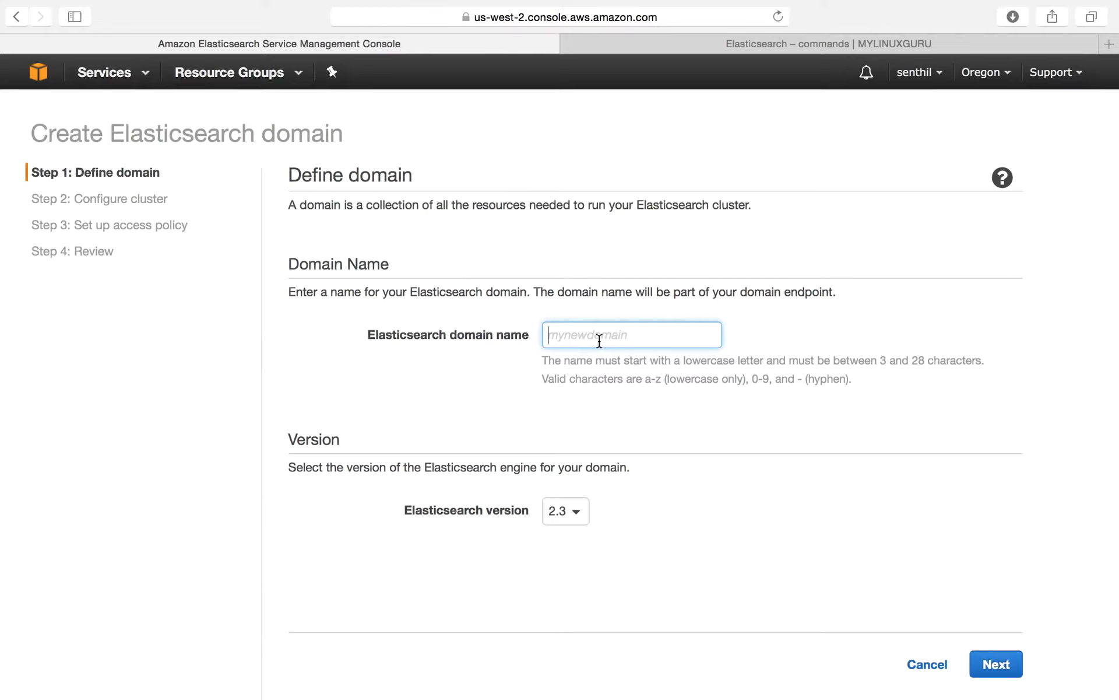
type("example01")
Choose Elasticsearch version 2.3 for the domain and proceed to the cluster configuration.
left_click(572, 513)
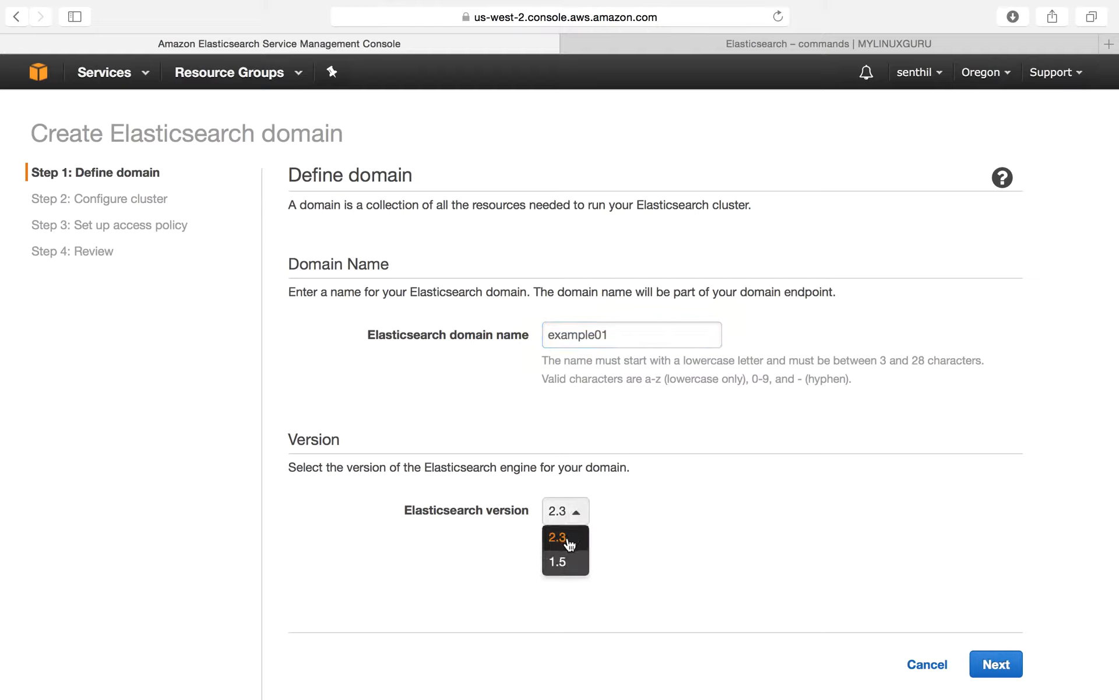
left_click(567, 538)
left_click(576, 513)
left_click(571, 542)
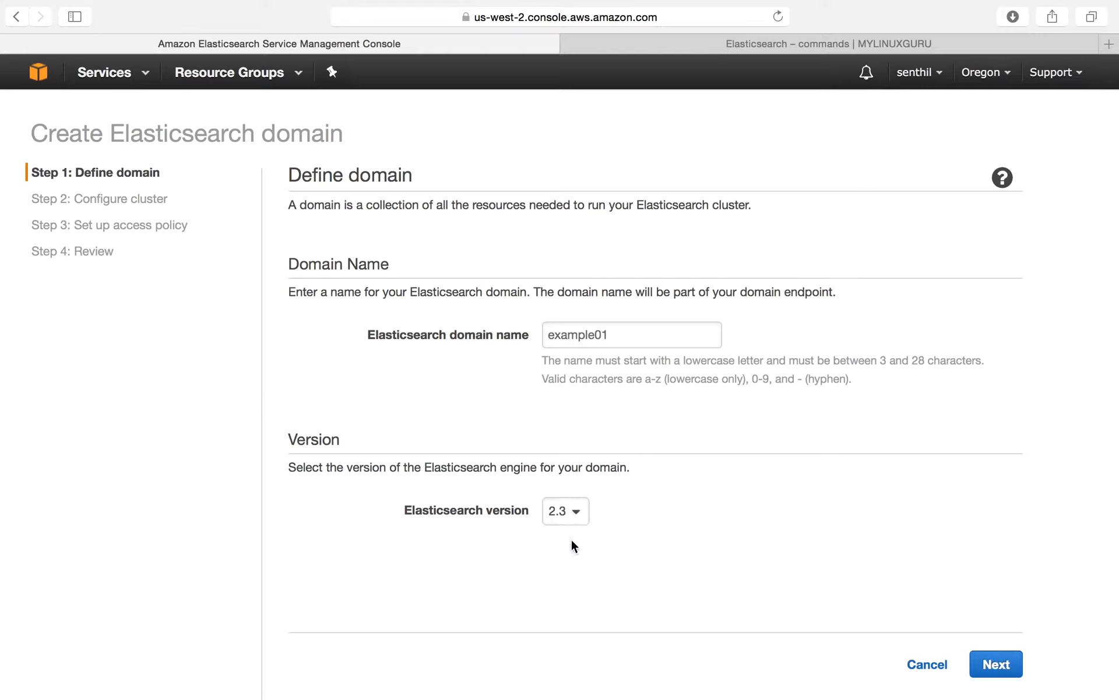
left_click(574, 515)
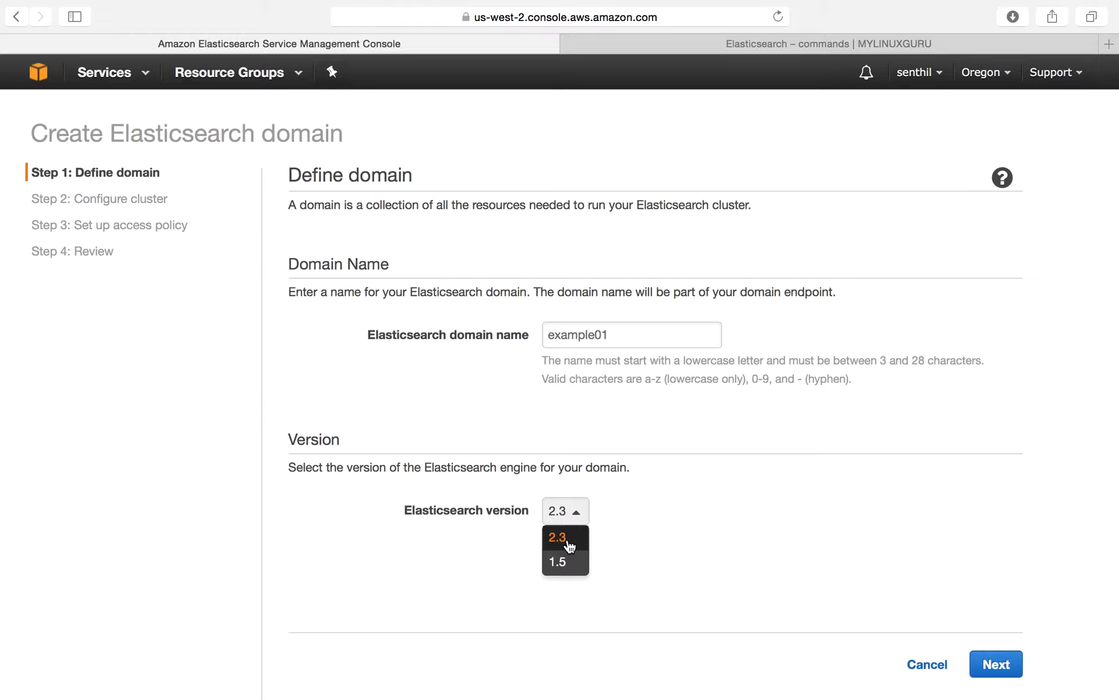
left_click(569, 545)
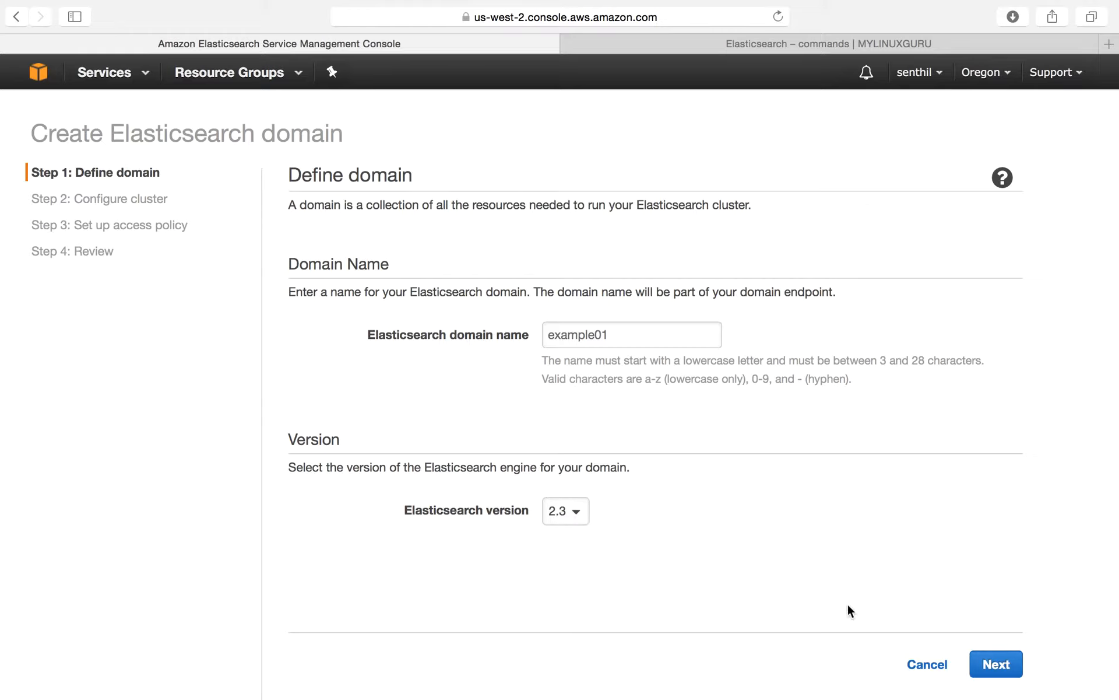
left_click(1002, 668)
Try 20 as the cluster's instance count and restore it to 1.
left_click(569, 404)
double_click(570, 404)
scroll(838, 495, "down", 3)
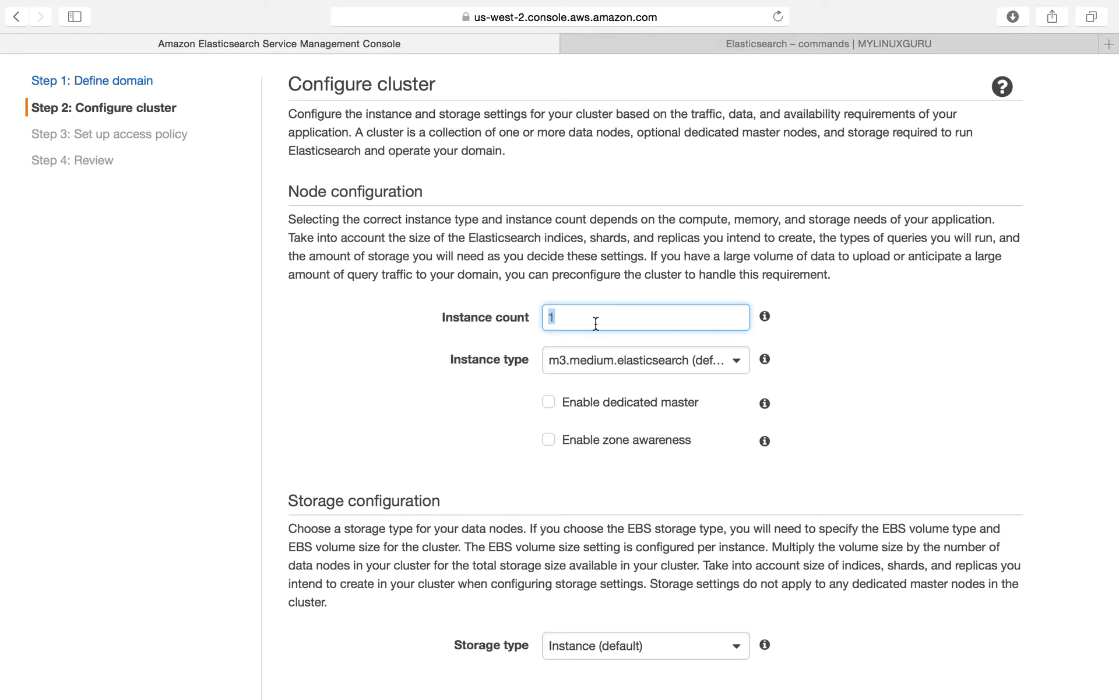
type("20")
key("BackSpace")
key("BackSpace")
type("1")
Set the node instance type to t2.micro.elasticsearch (Free tier eligible).
left_click(736, 366)
scroll(672, 511, "down", 5)
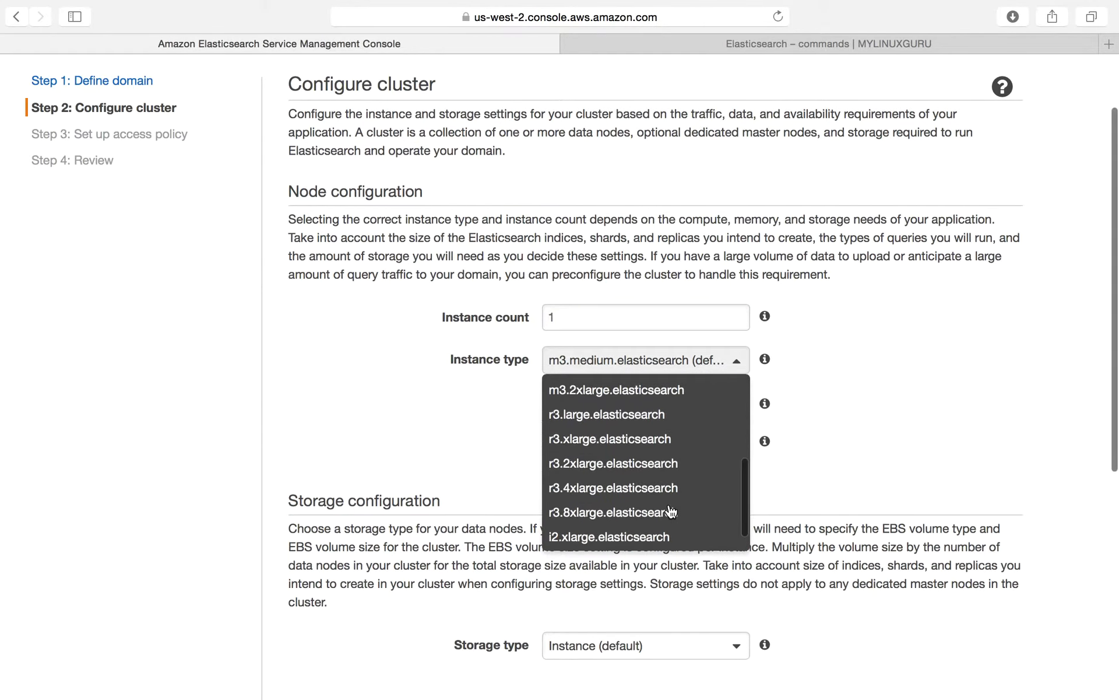
scroll(671, 511, "down", 2)
scroll(672, 511, "up", 10)
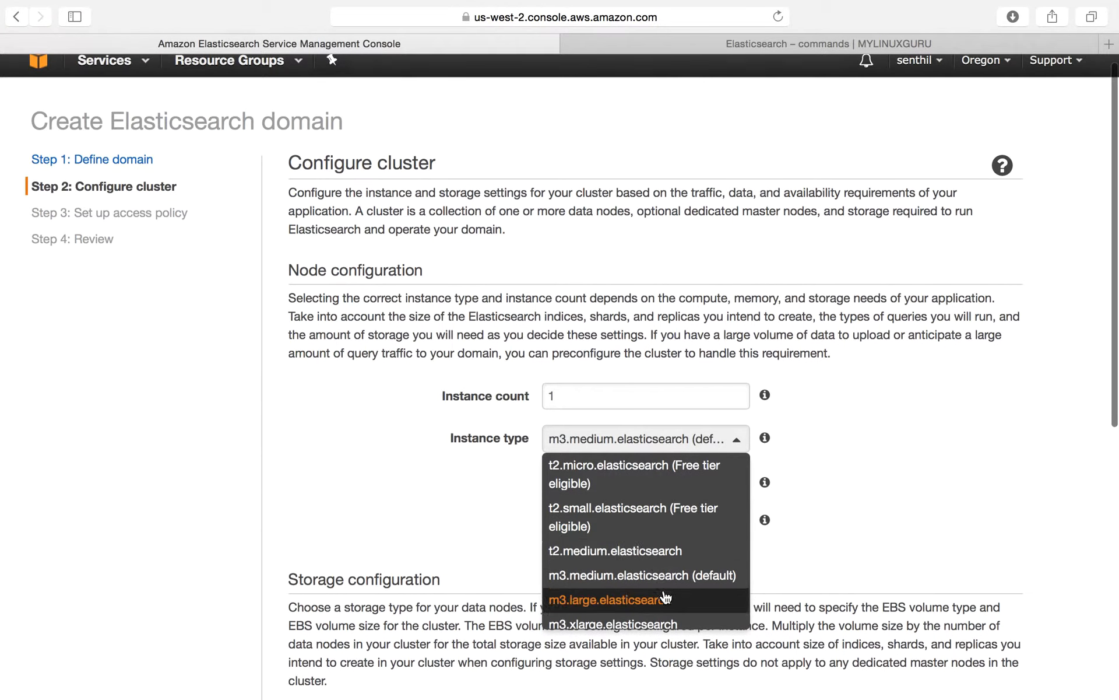
scroll(666, 596, "down", 3)
scroll(664, 595, "up", 3)
left_click(611, 478)
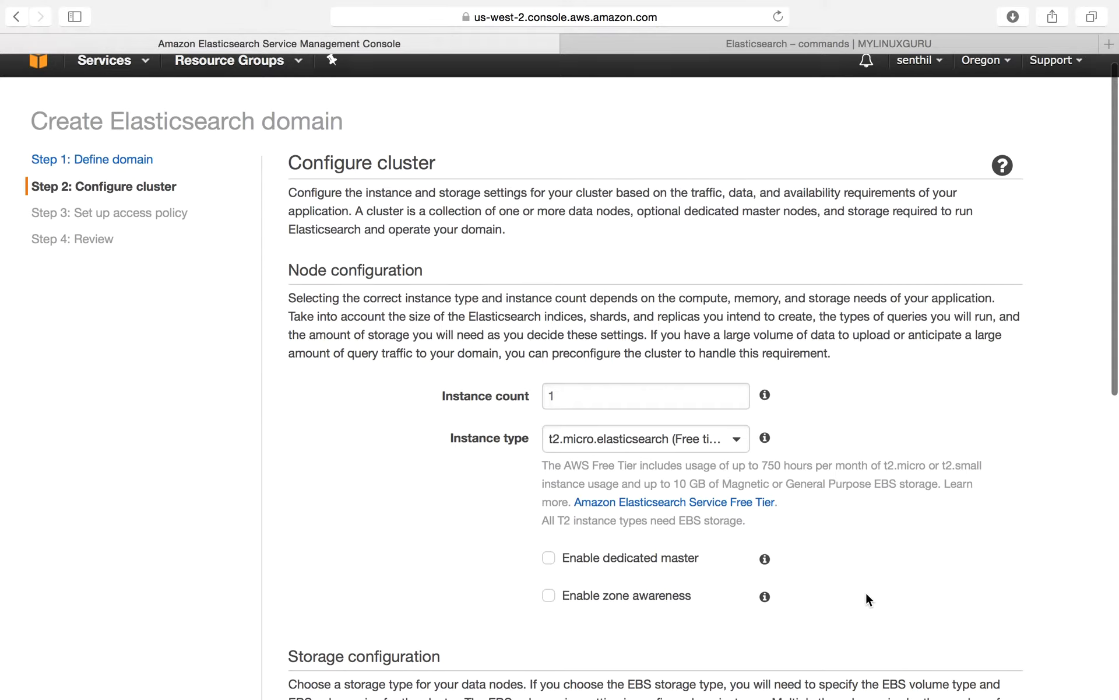
left_click(719, 445)
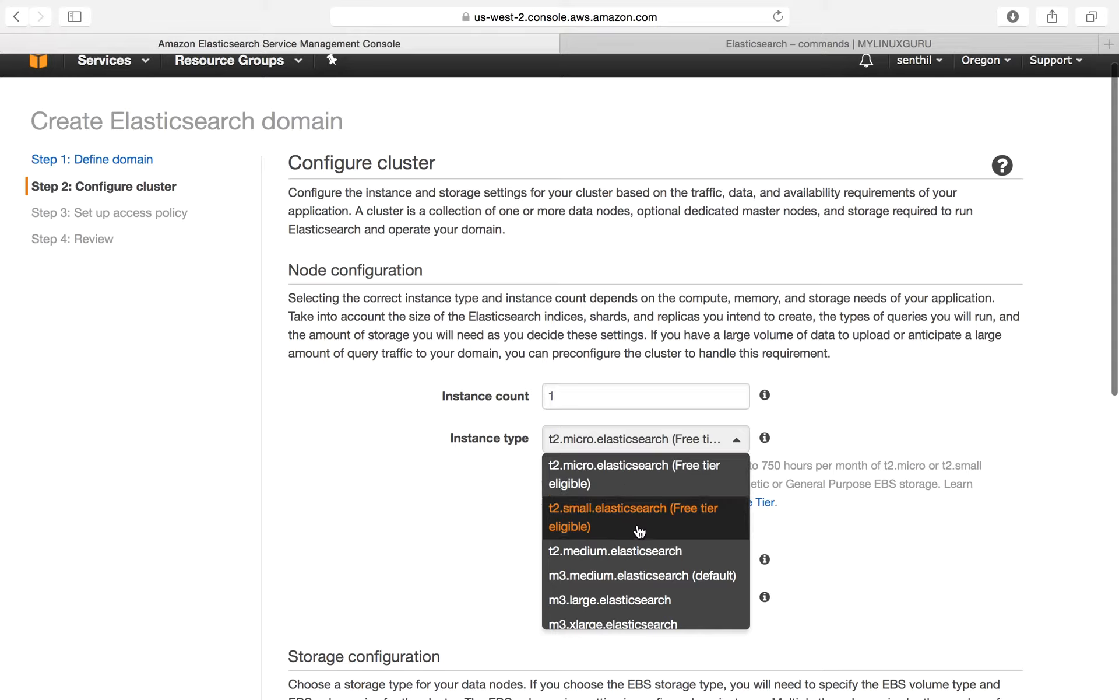
left_click(887, 604)
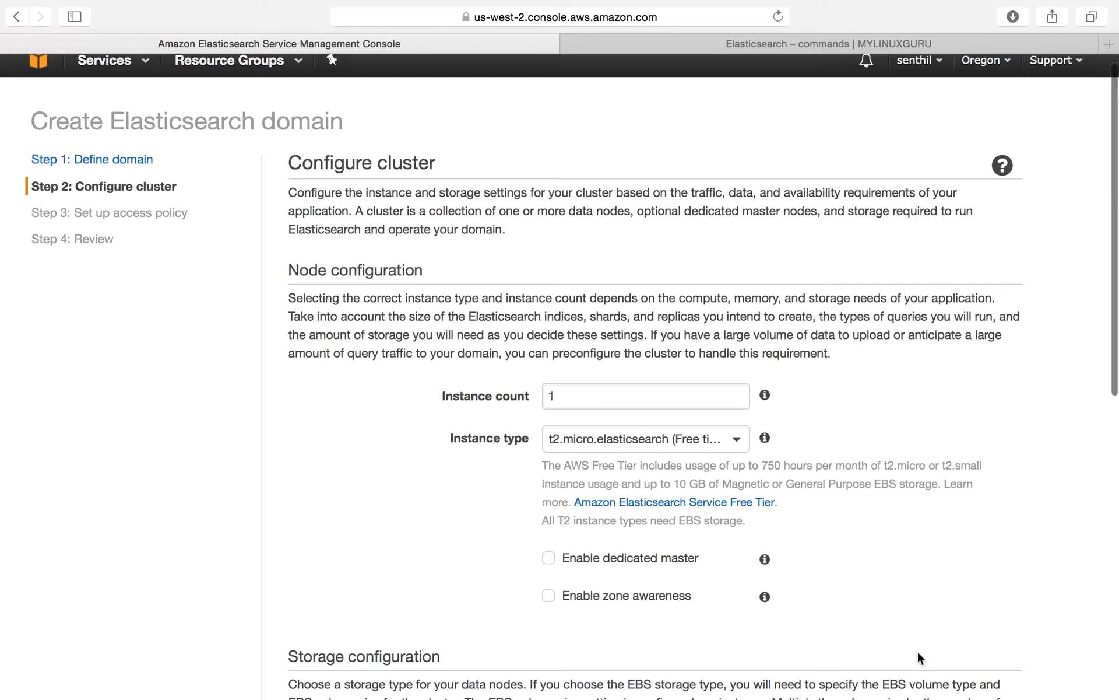
Try enabling a dedicated master with an instance count of 3 (default), and disable the dedicated master again.
scroll(815, 569, "down", 2)
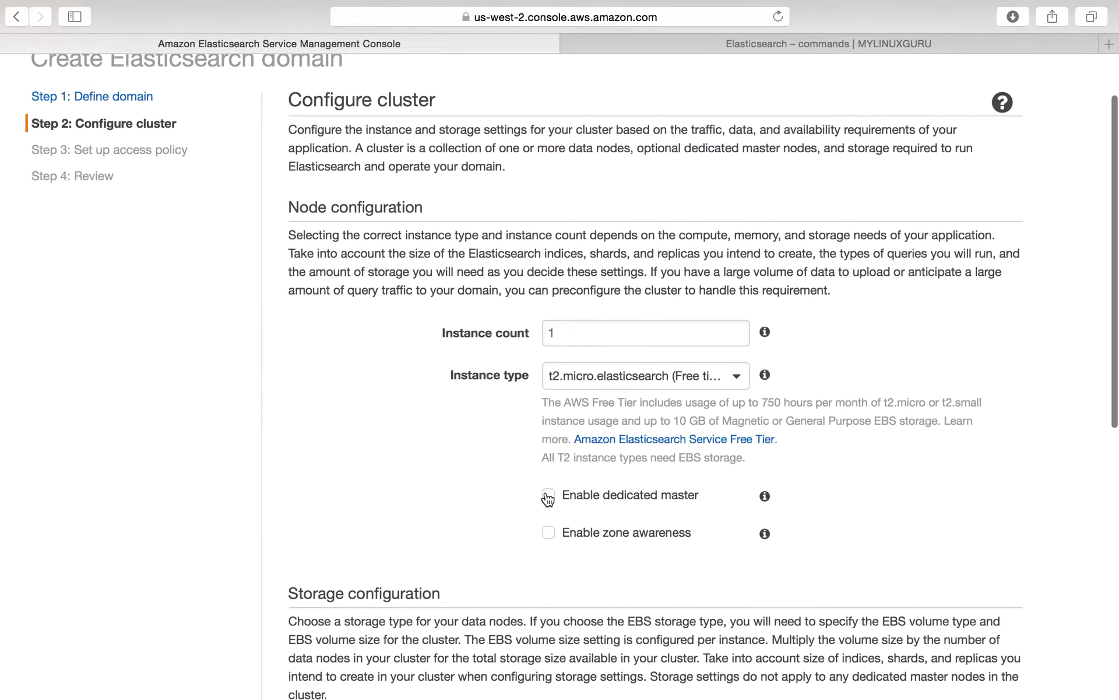
left_click(548, 496)
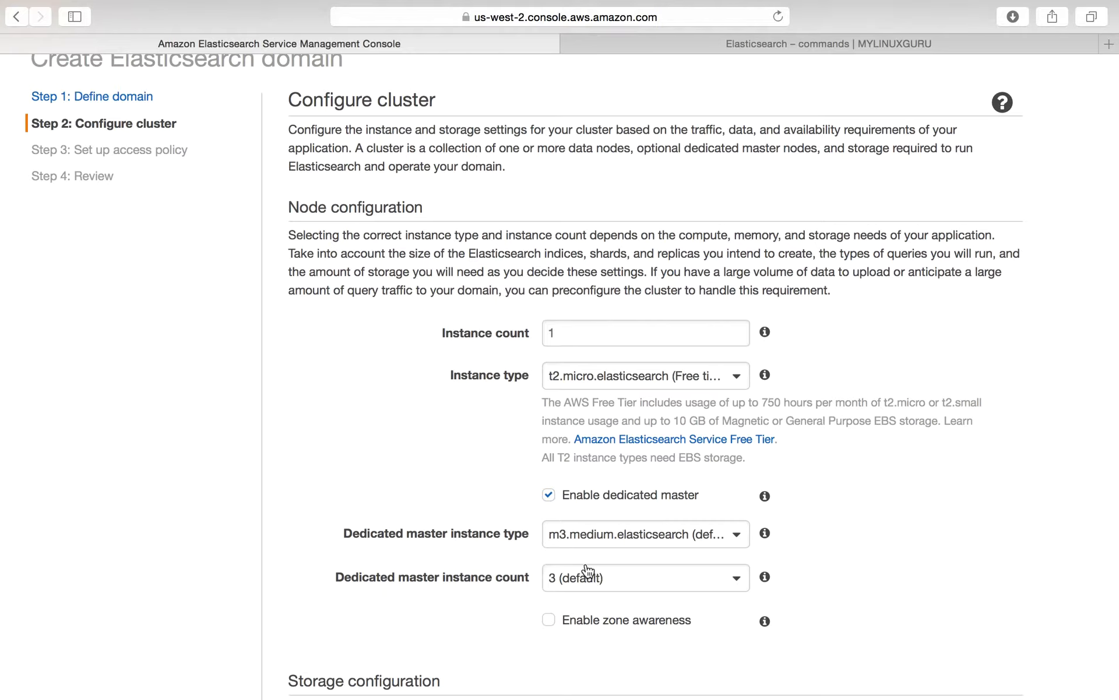
left_click(616, 588)
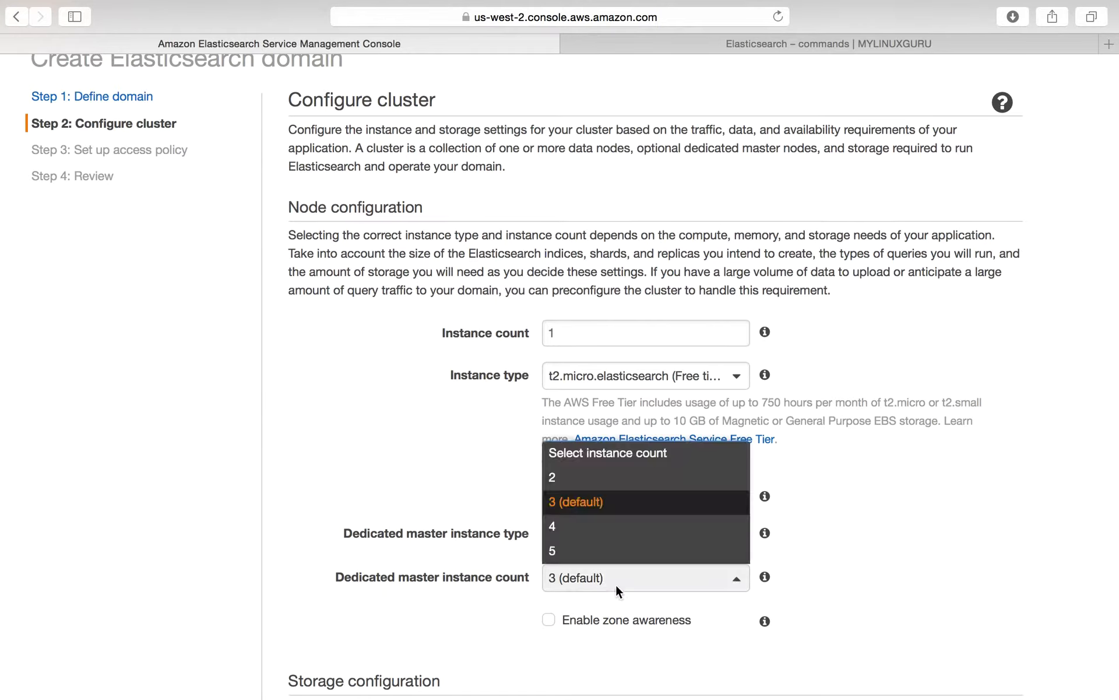
left_click(573, 500)
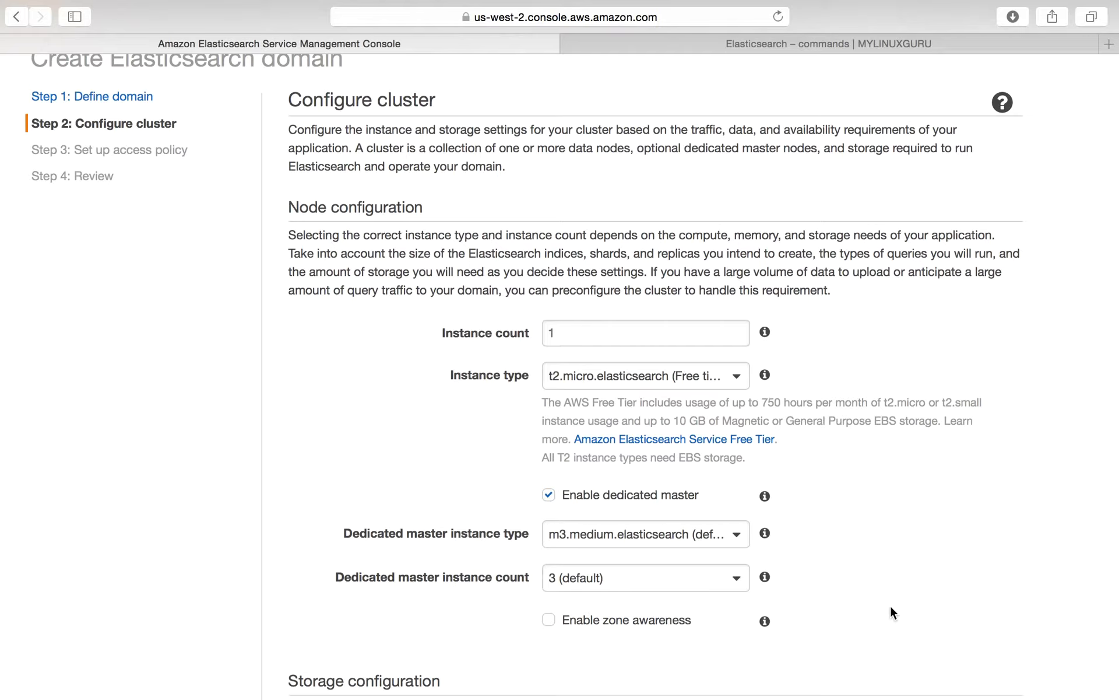
left_click(645, 585)
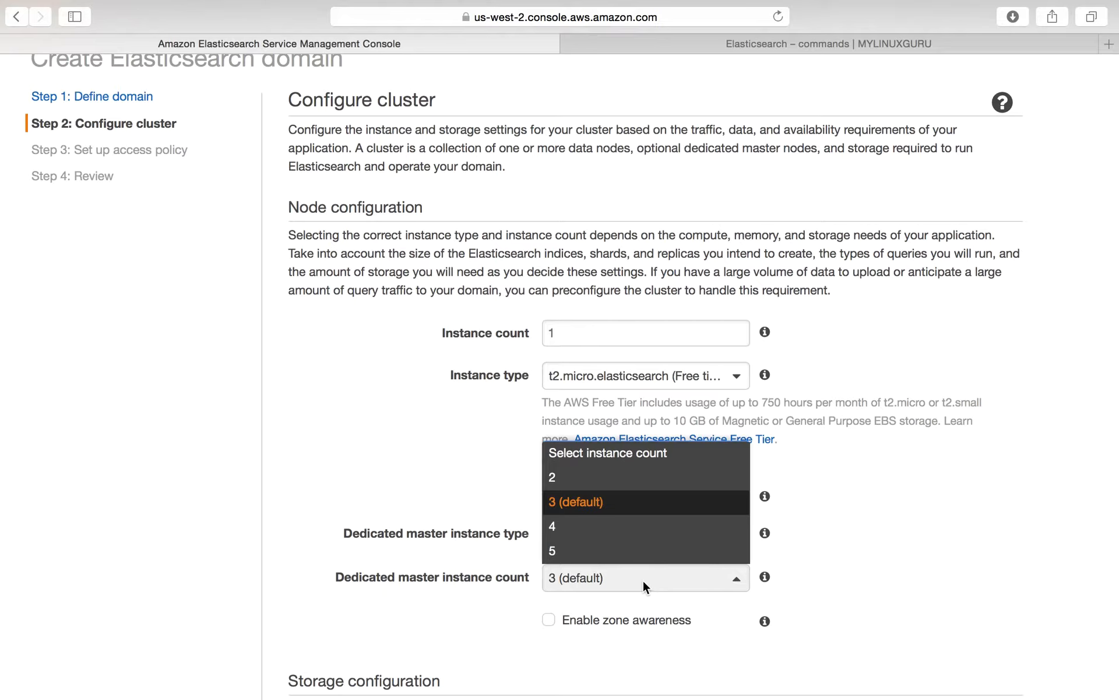
left_click(894, 575)
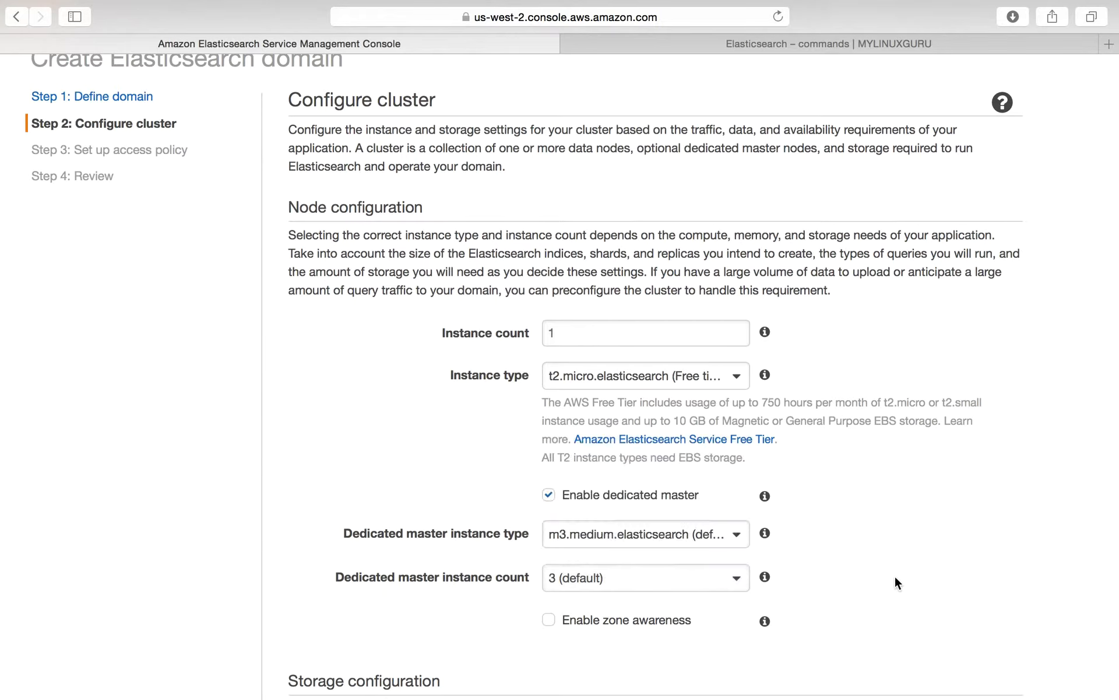
left_click(549, 497)
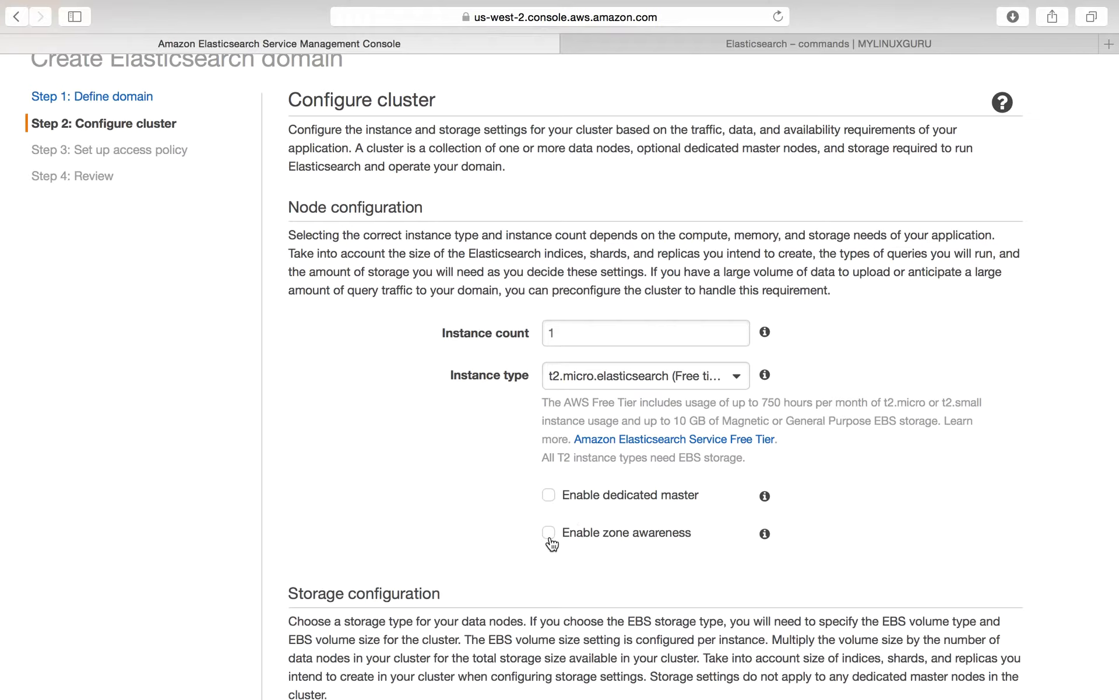
Try enabling zone awareness for the cluster and disable it again.
left_click(549, 533)
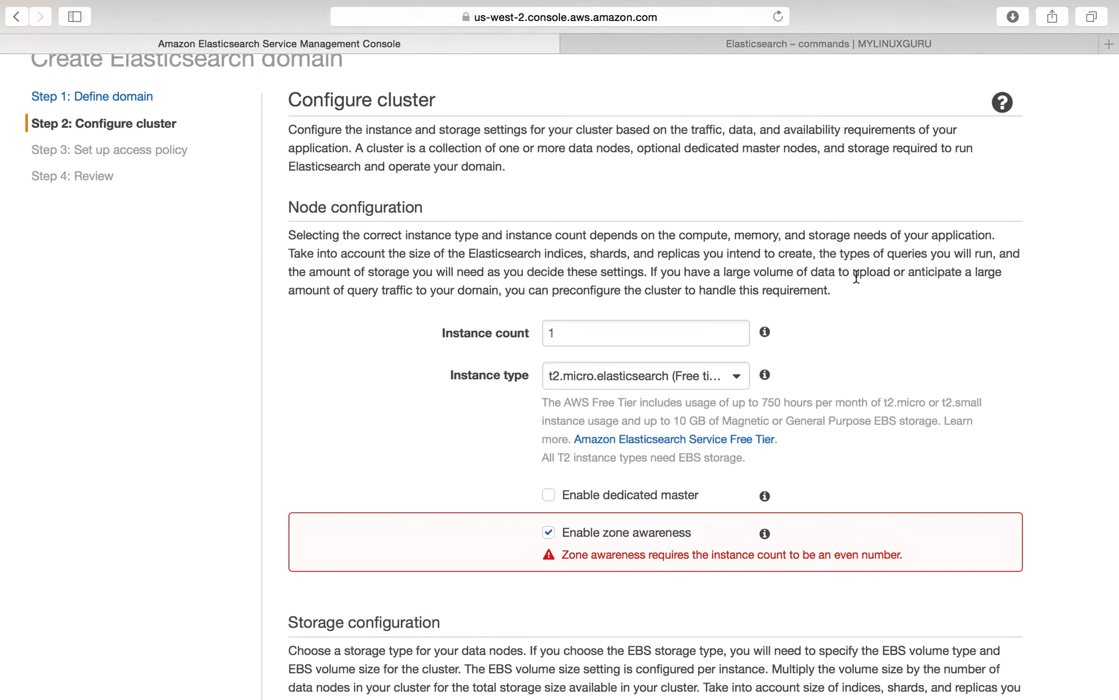
scroll(856, 279, "up", 3)
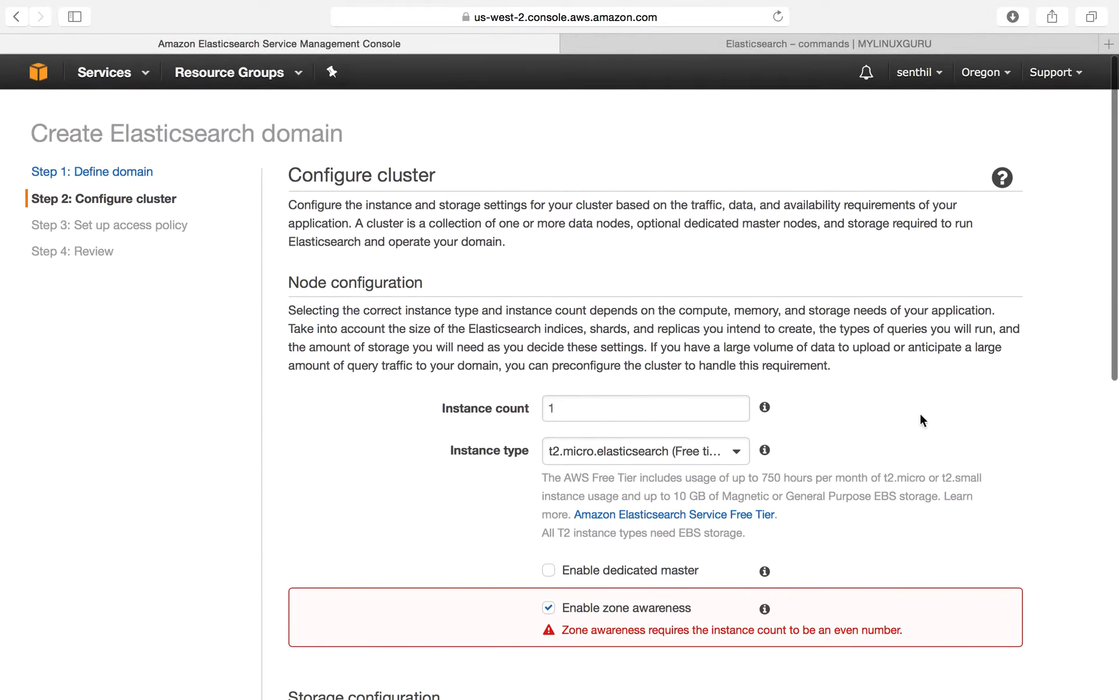
scroll(941, 482, "down", 1)
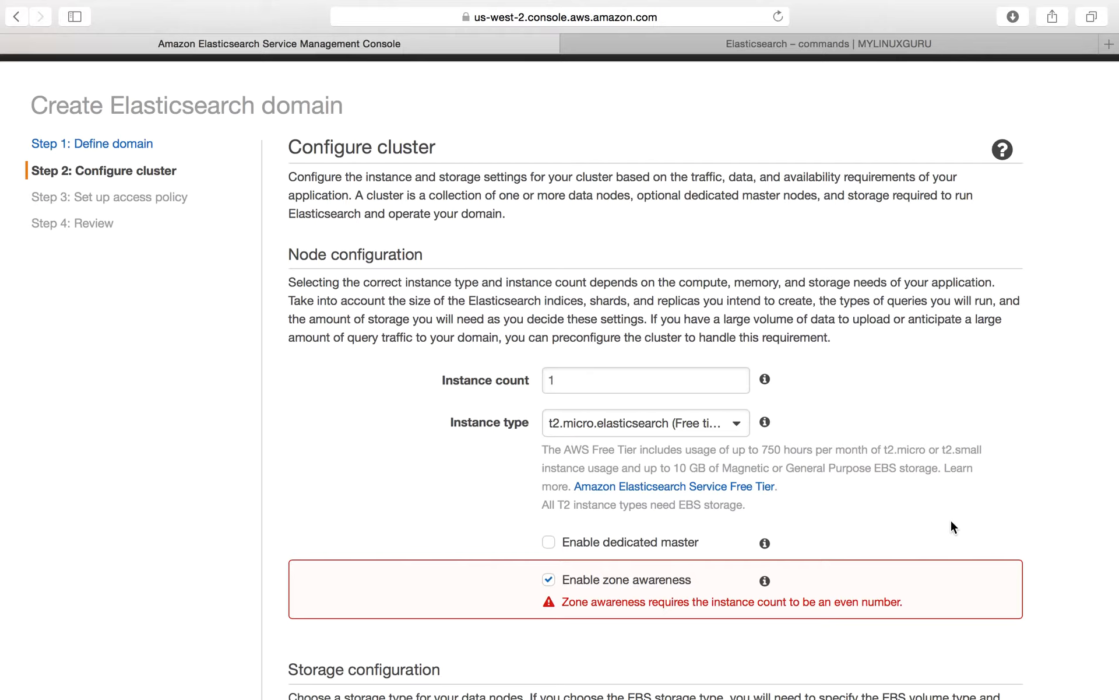
left_click(549, 579)
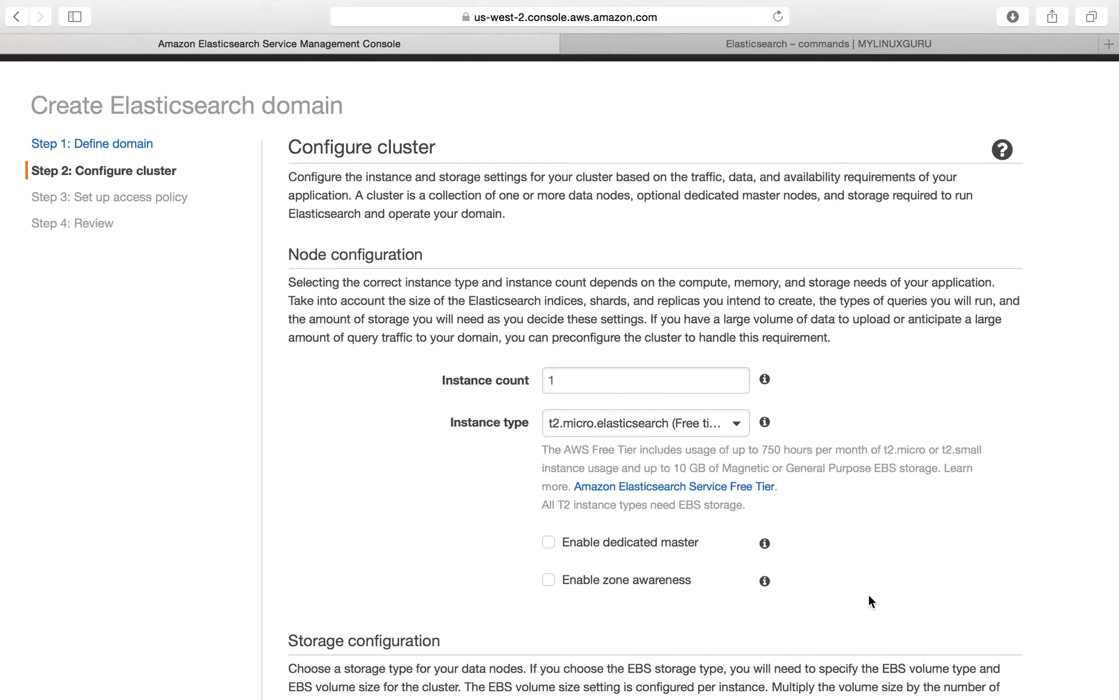
Try EBS as the data nodes' storage type and switch it back to Instance (default).
scroll(874, 593, "down", 2)
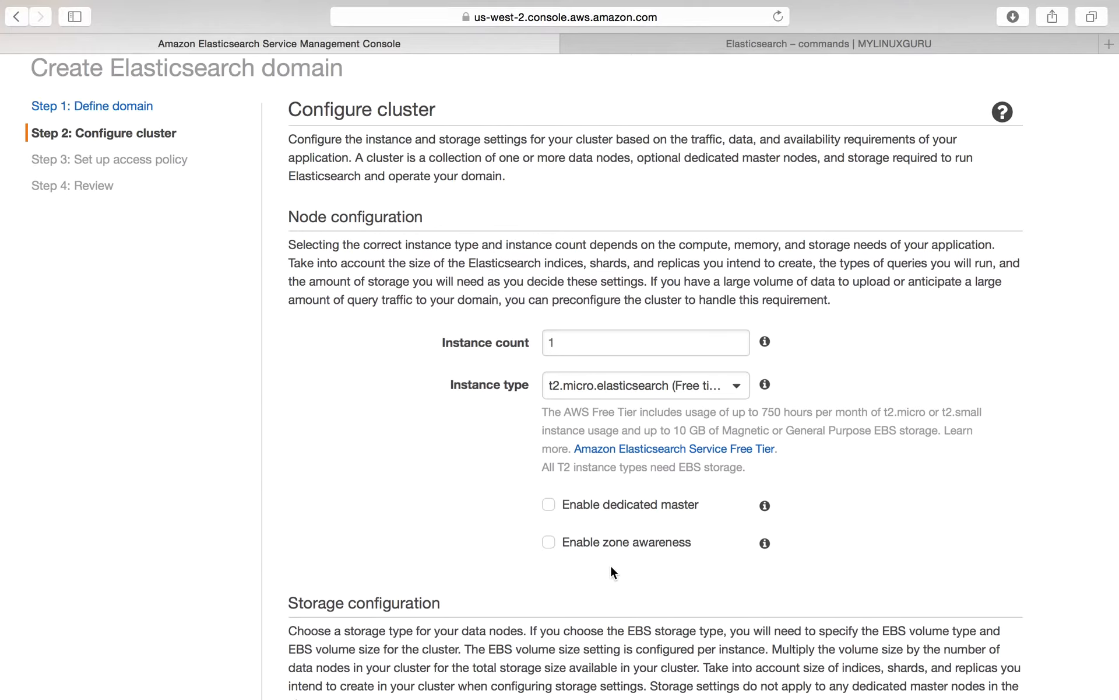
scroll(612, 570, "down", 5)
scroll(611, 566, "down", 1)
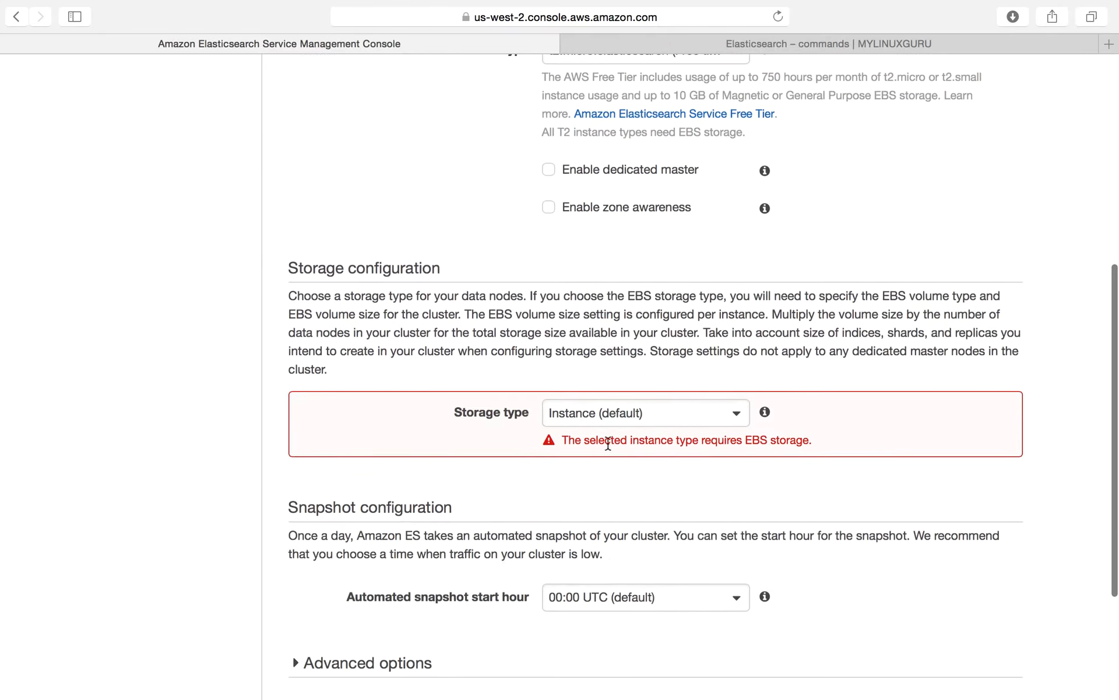
scroll(630, 304, "down", 1)
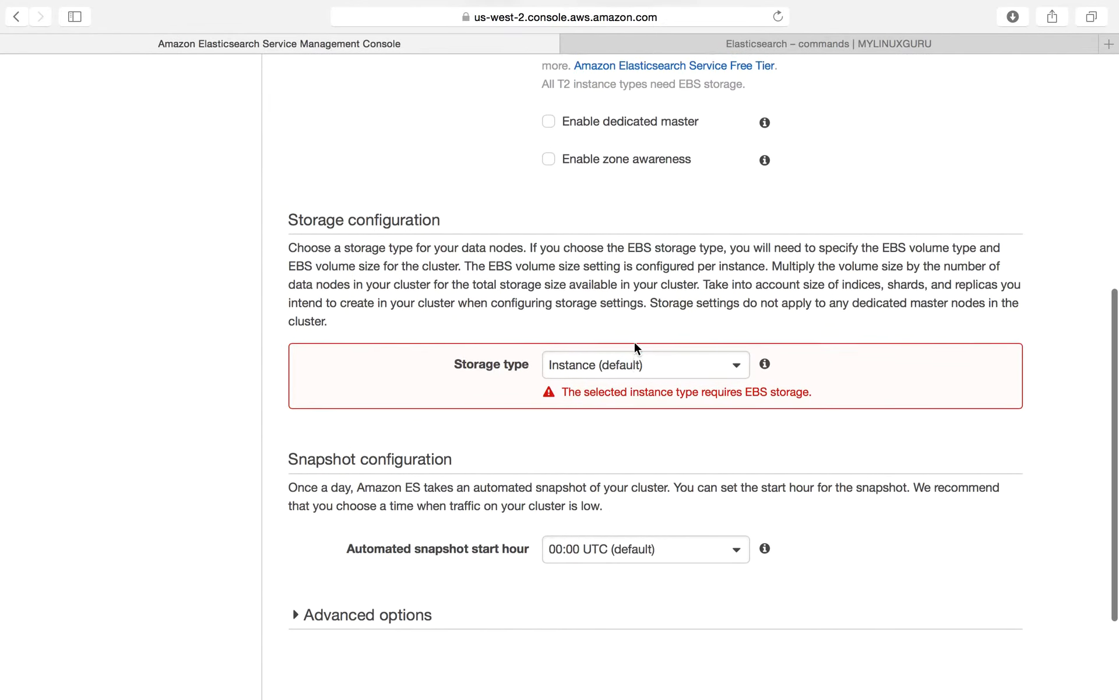
left_click(625, 355)
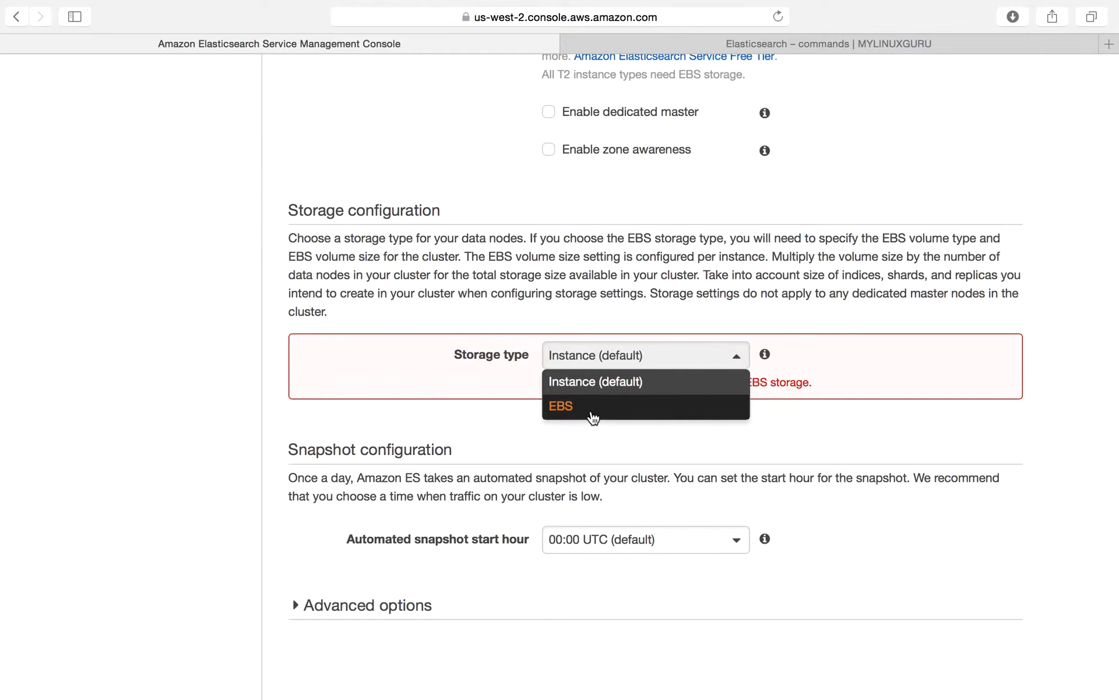
left_click(595, 416)
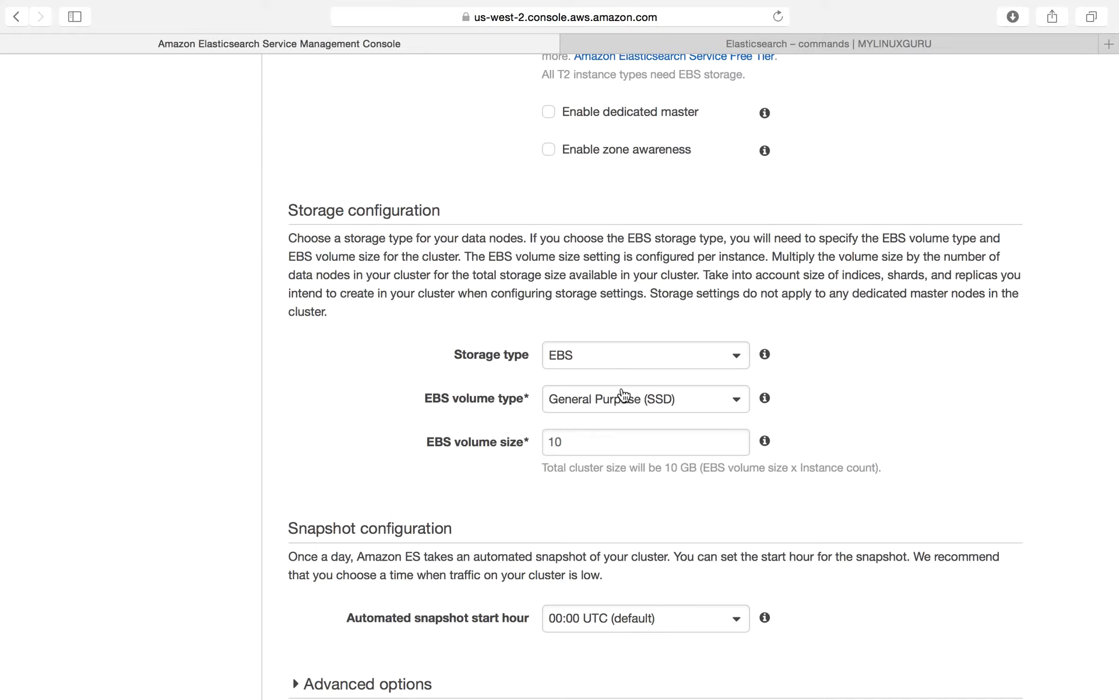
left_click(635, 361)
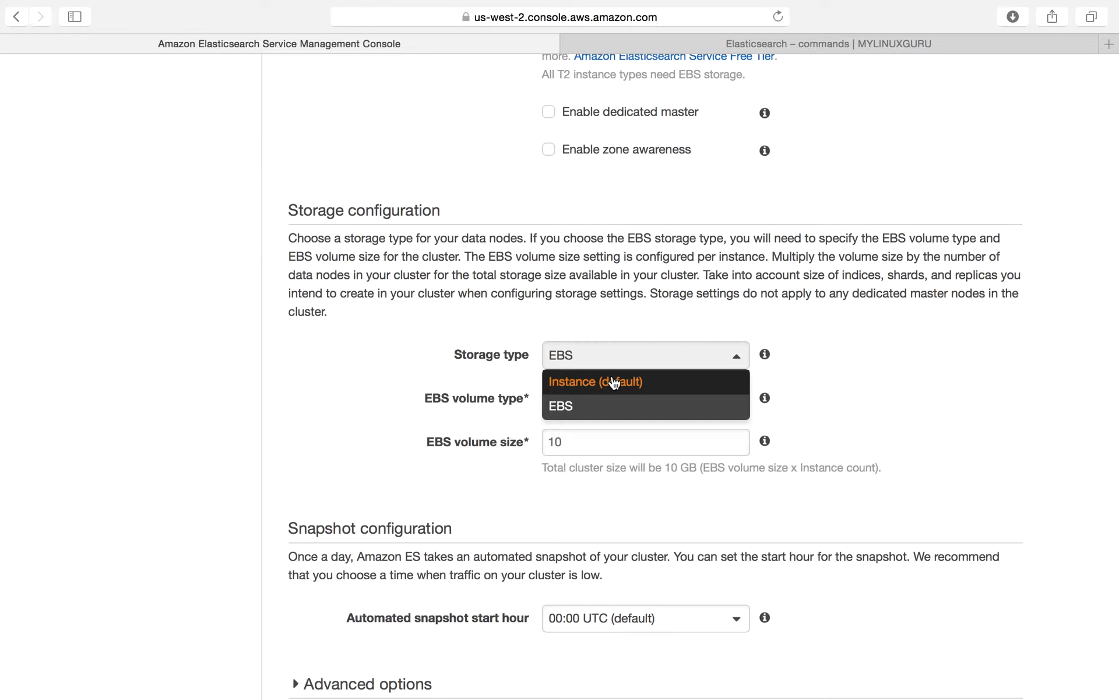
left_click(614, 381)
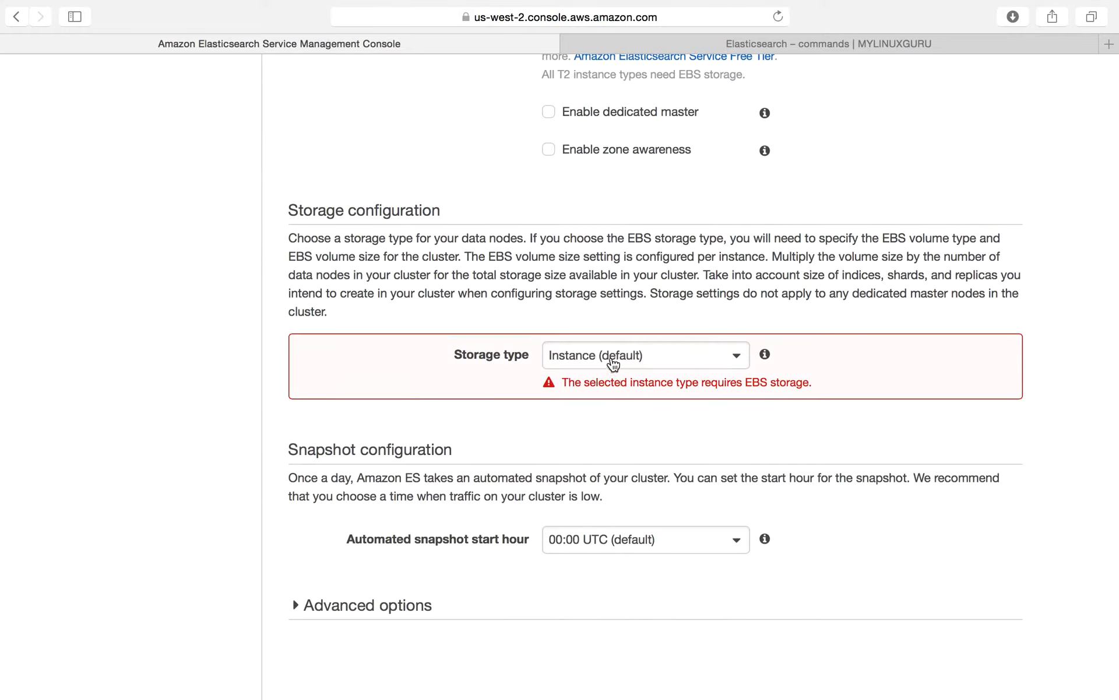
Set the data nodes' storage type to EBS and check the available EBS volume types, keeping General Purpose (SSD).
left_click(611, 360)
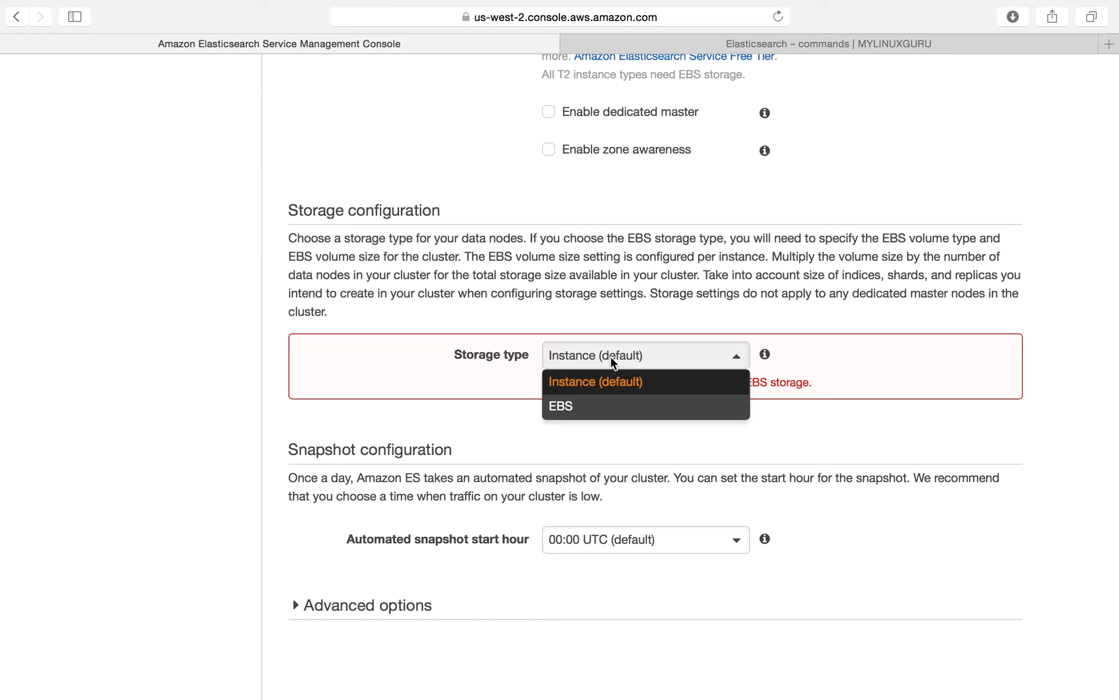
left_click(585, 406)
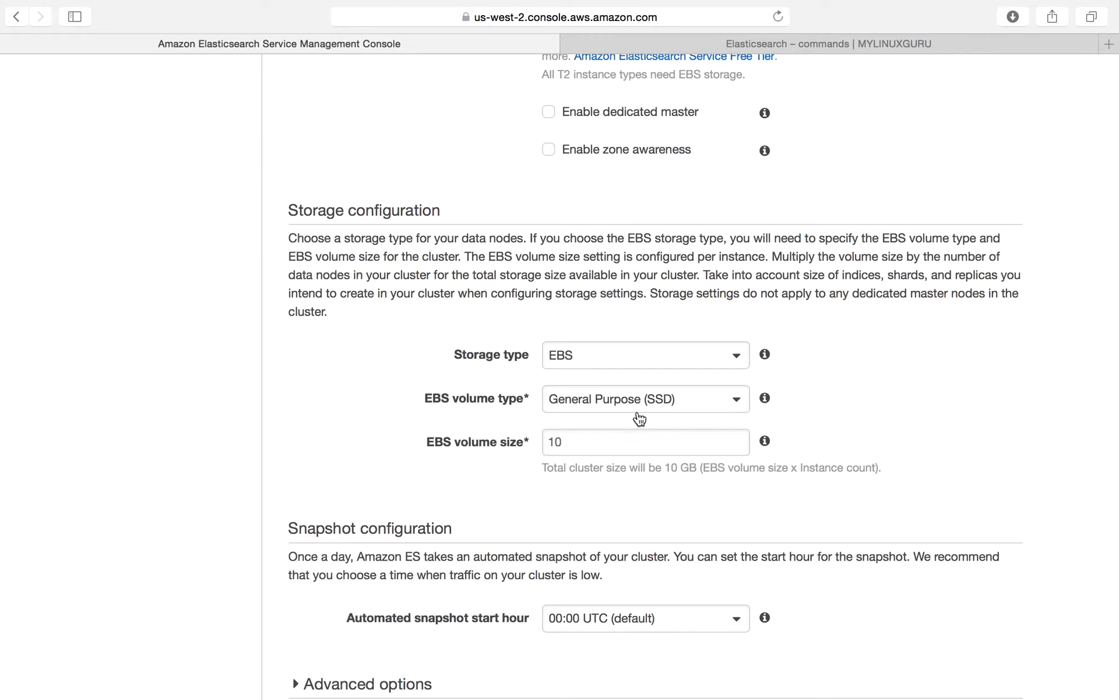
left_click(597, 442)
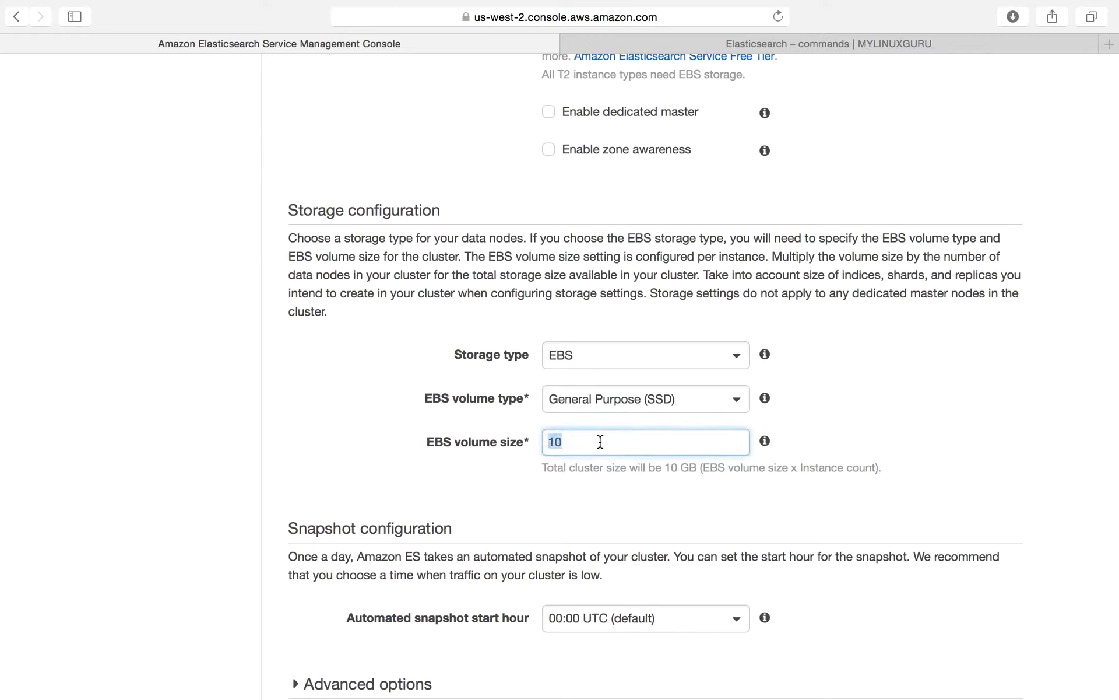
left_click(661, 408)
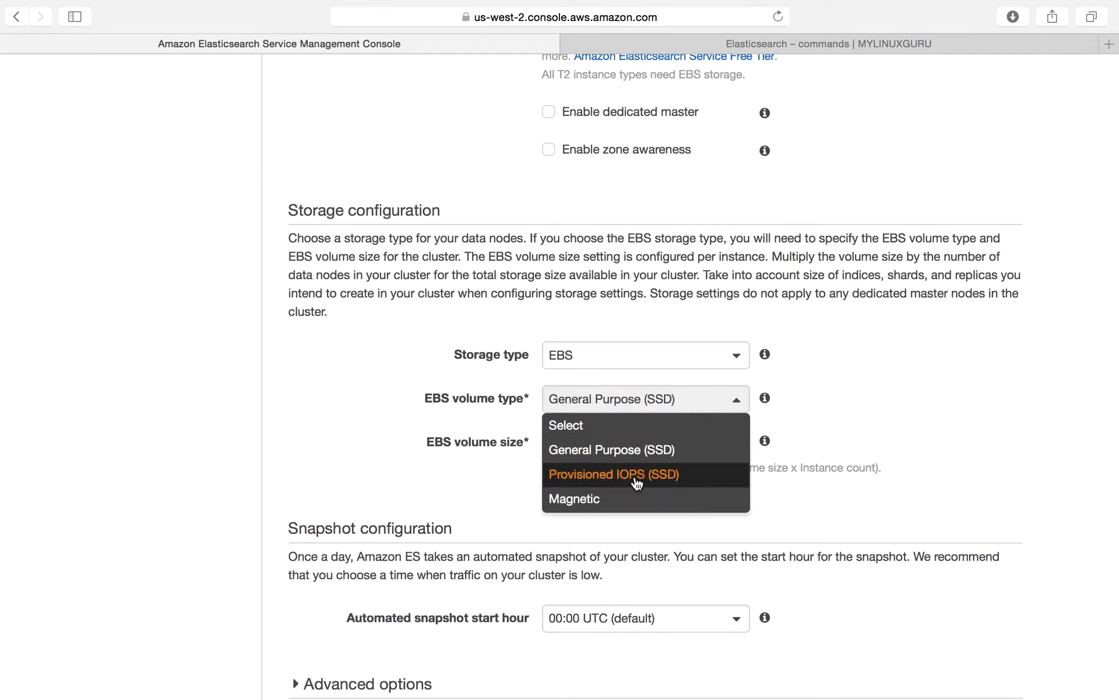
left_click(898, 493)
Review the EBS volume size and the remaining storage and snapshot settings of the cluster.
scroll(779, 509, "down", 3)
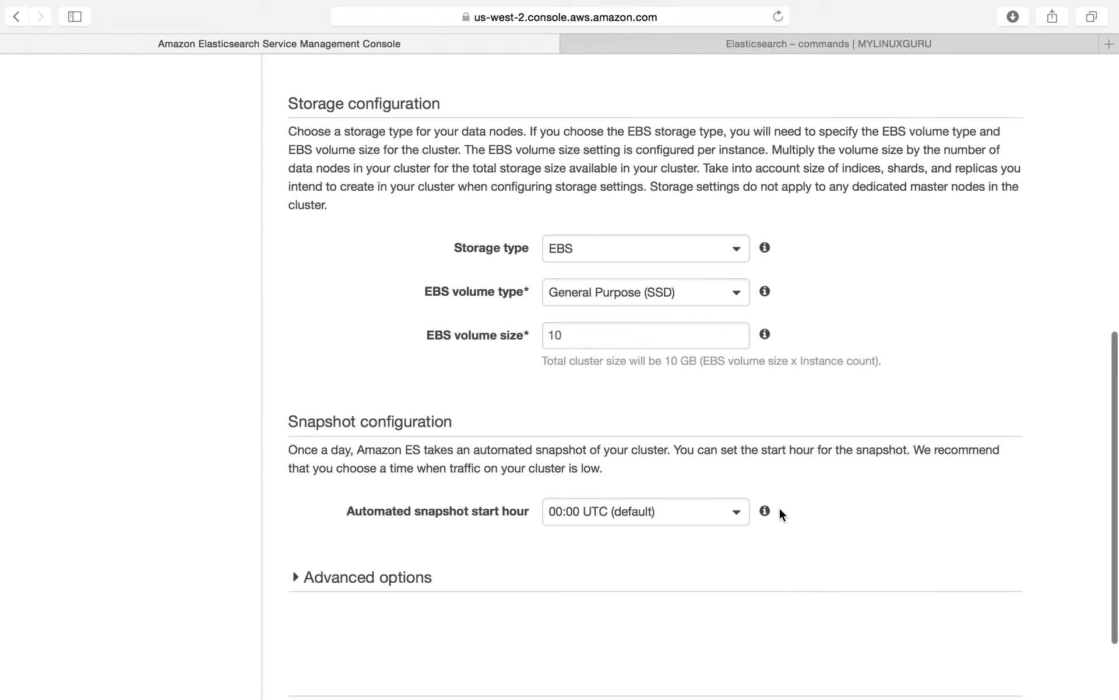
scroll(632, 386, "down", 3)
left_click(570, 236)
double_click(569, 236)
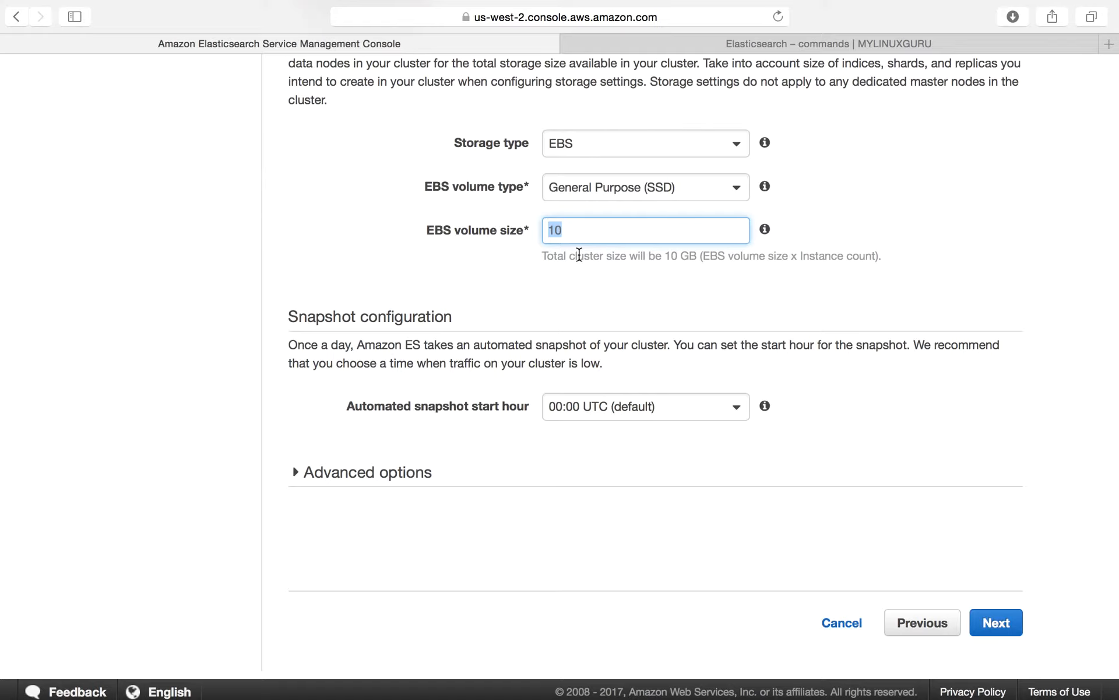
scroll(579, 285, "up", 2)
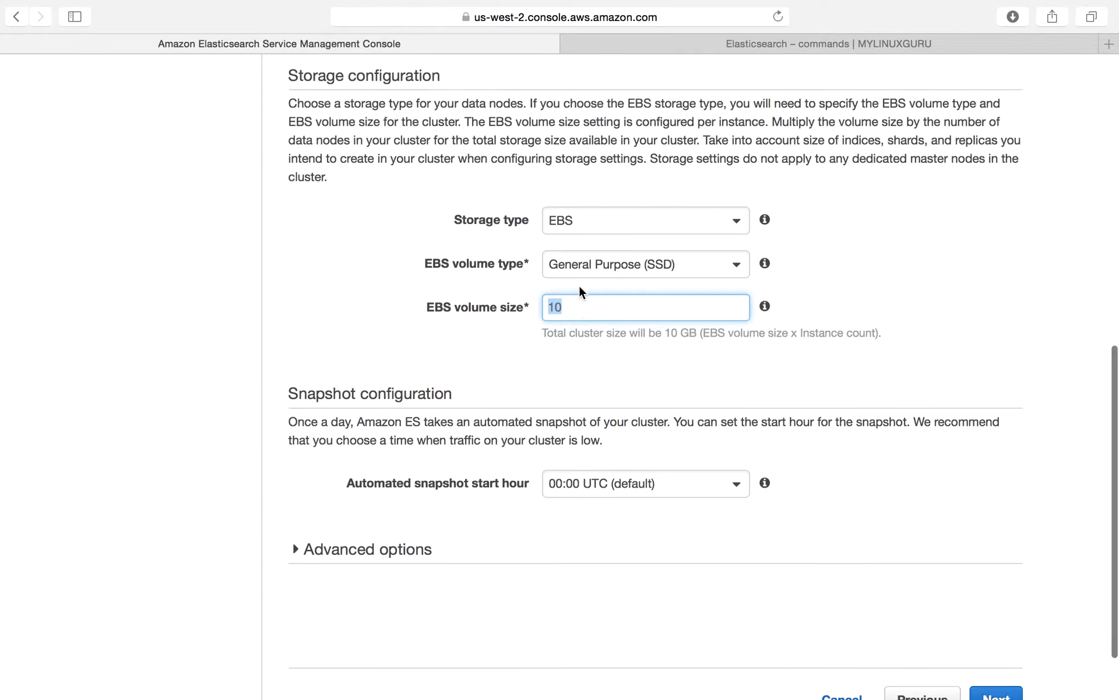
scroll(579, 285, "up", 2)
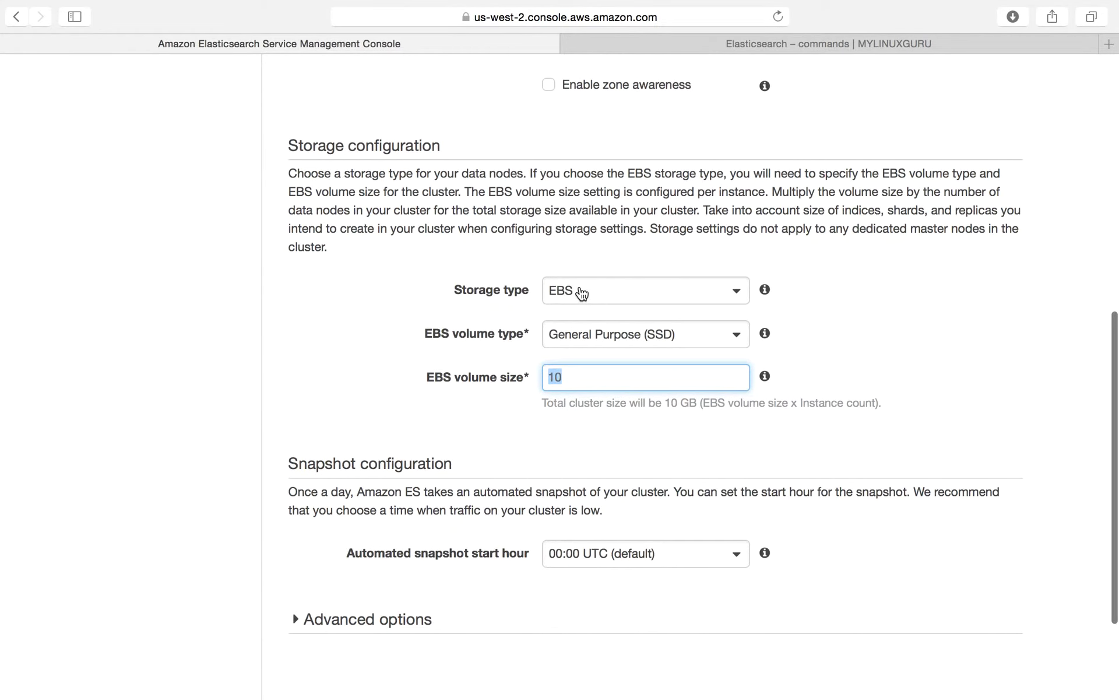
scroll(582, 294, "down", 1)
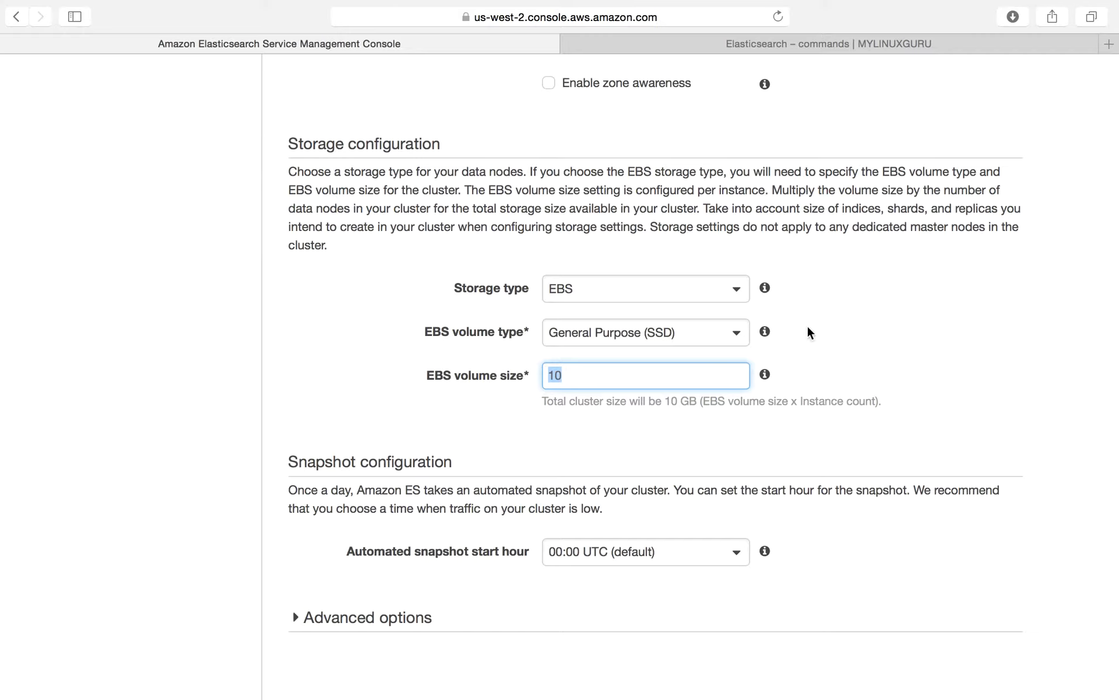
left_click(836, 360)
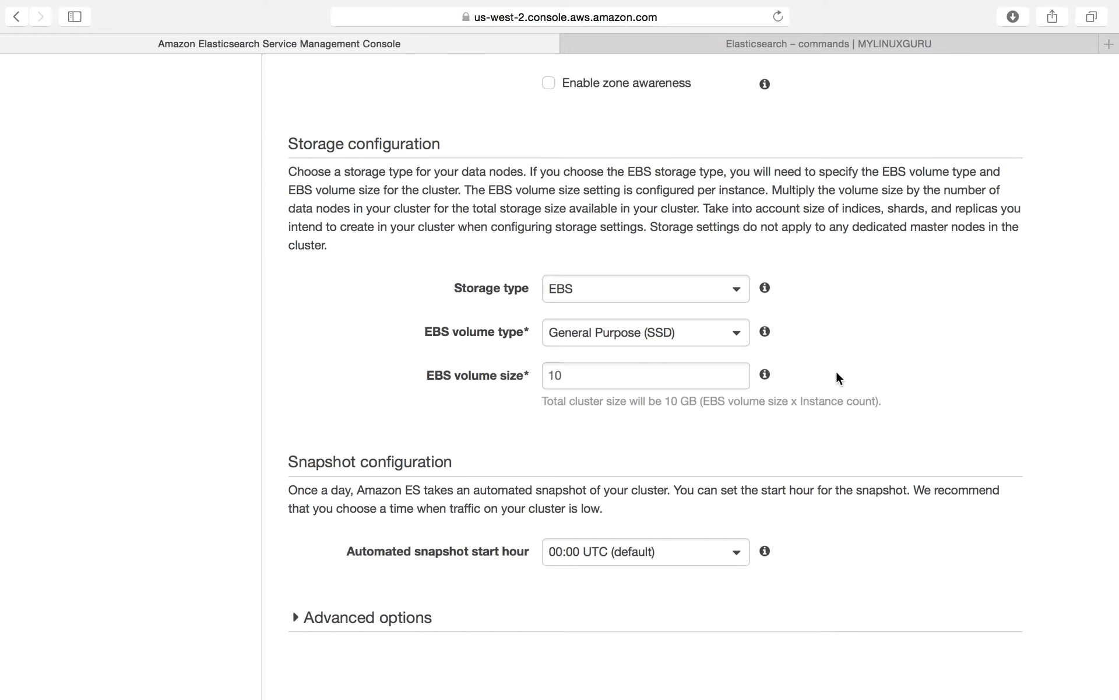
Try an EBS volume size of 512 with the m3.xlarge.elasticsearch instance type.
scroll(837, 372, "up", 5)
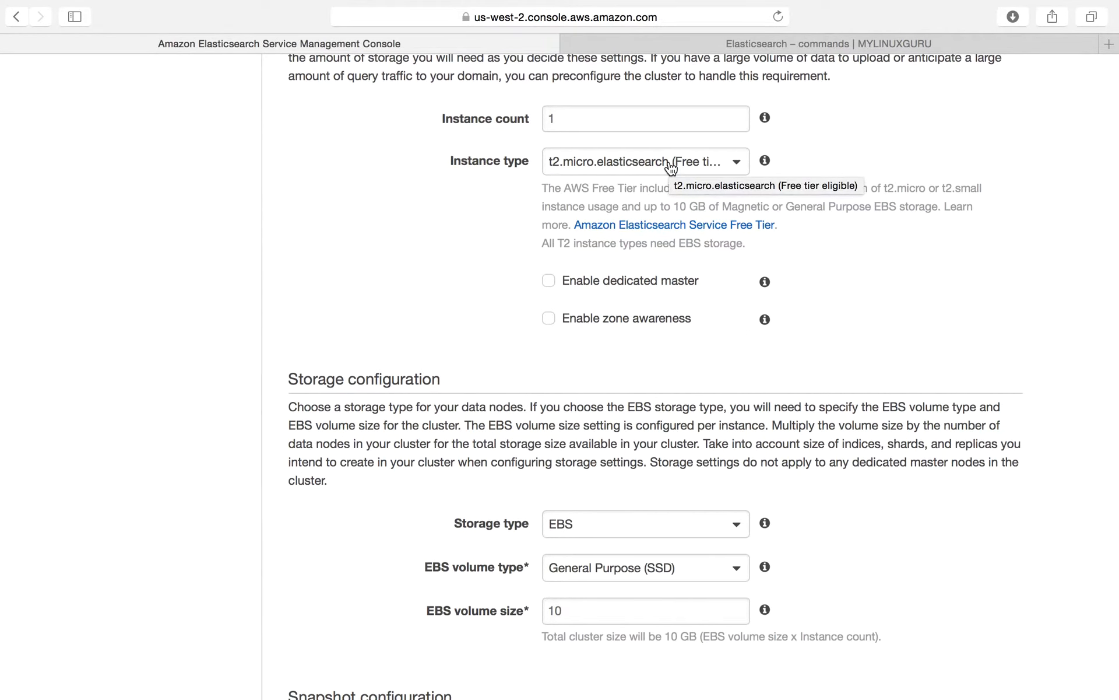
double_click(576, 618)
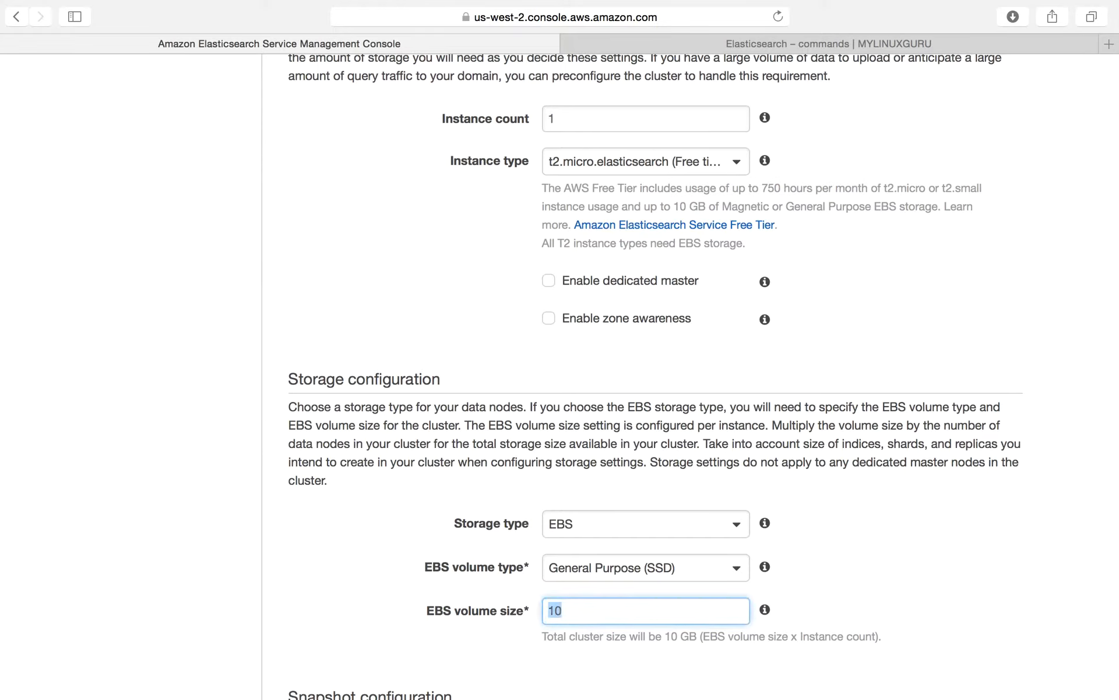
type("512")
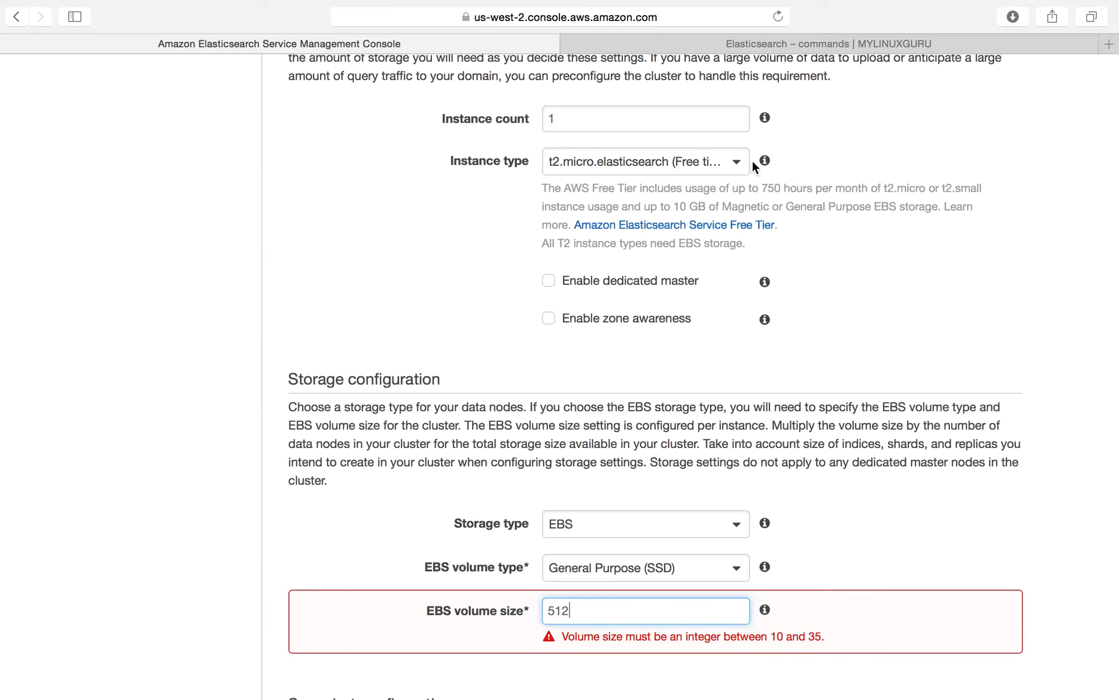
left_click(714, 161)
left_click(630, 343)
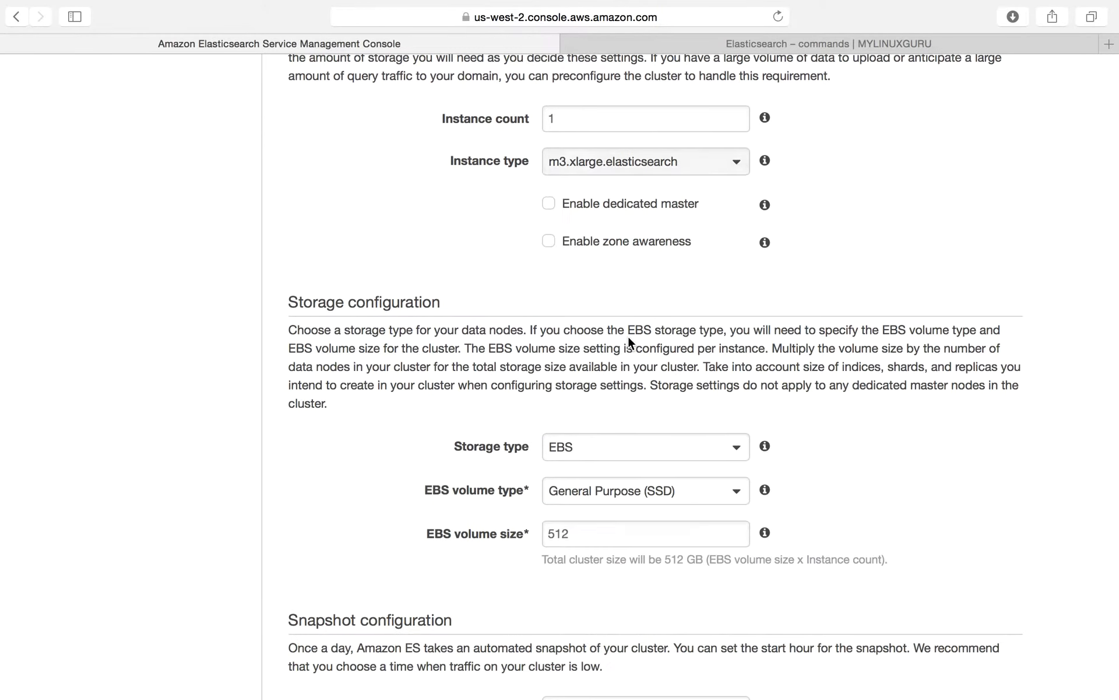
left_click(609, 532)
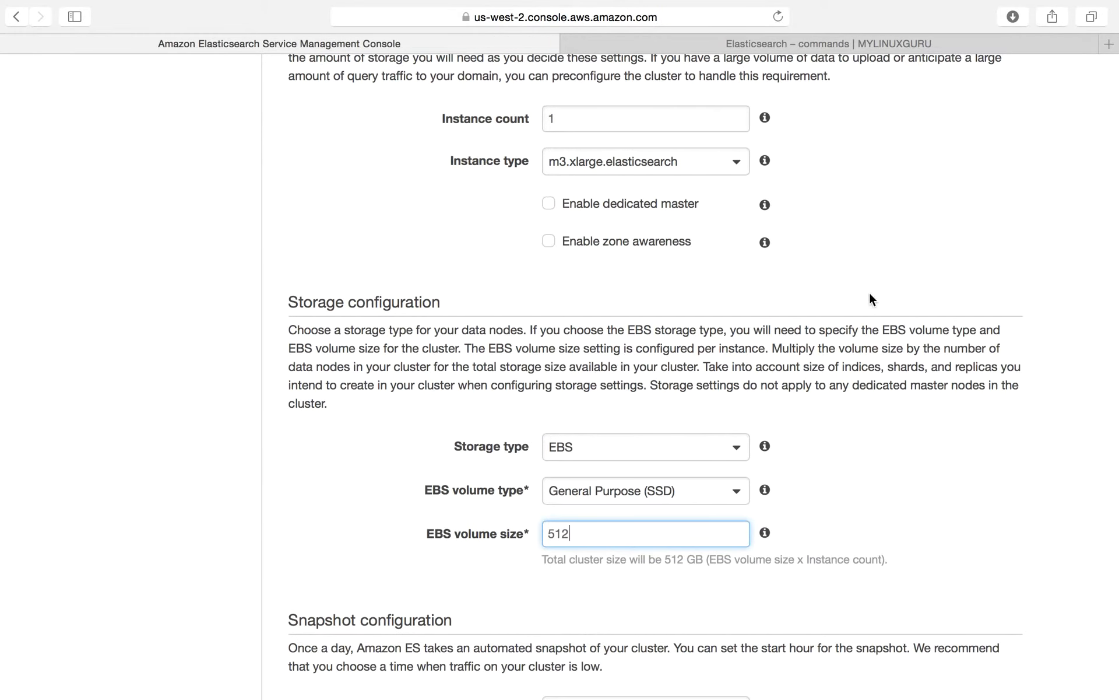
Restore the instance type to t2.micro.elasticsearch (Free tier eligible) and the EBS volume size to 10.
scroll(863, 291, "up", 4)
left_click(627, 361)
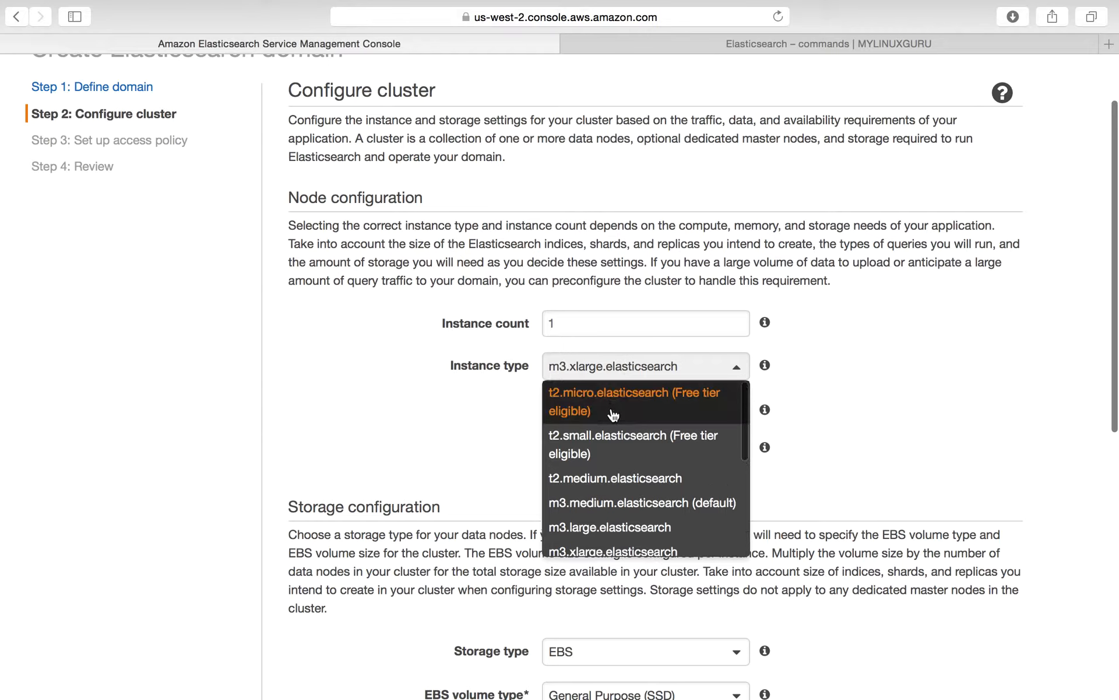
left_click(555, 400)
scroll(886, 529, "down", 3)
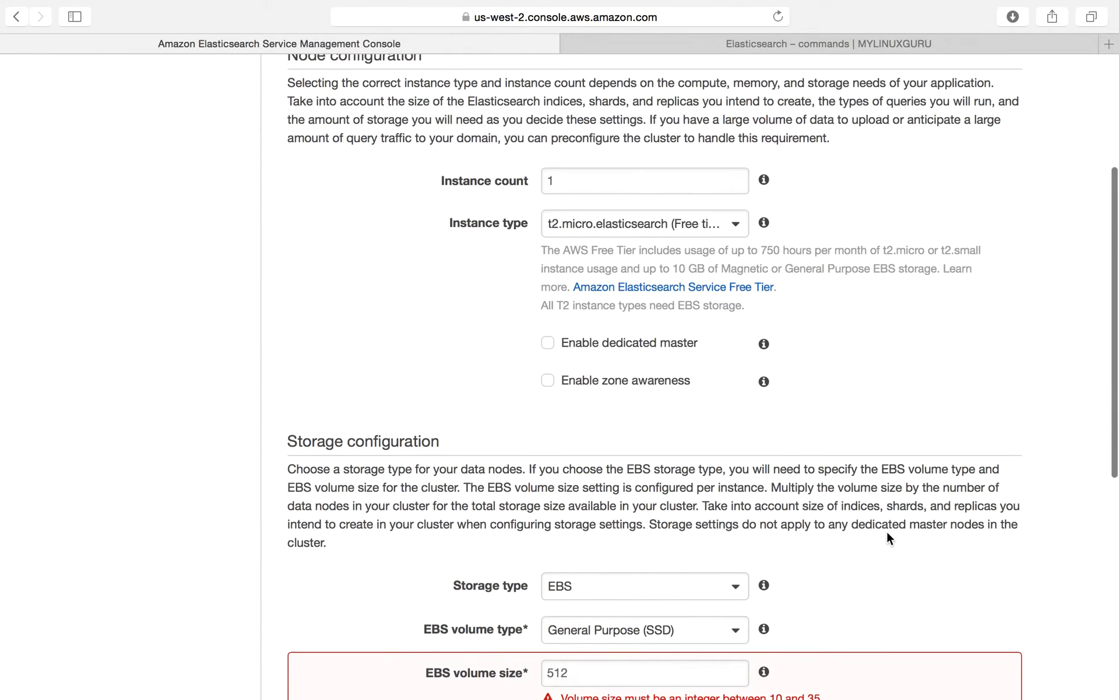
scroll(887, 529, "down", 2)
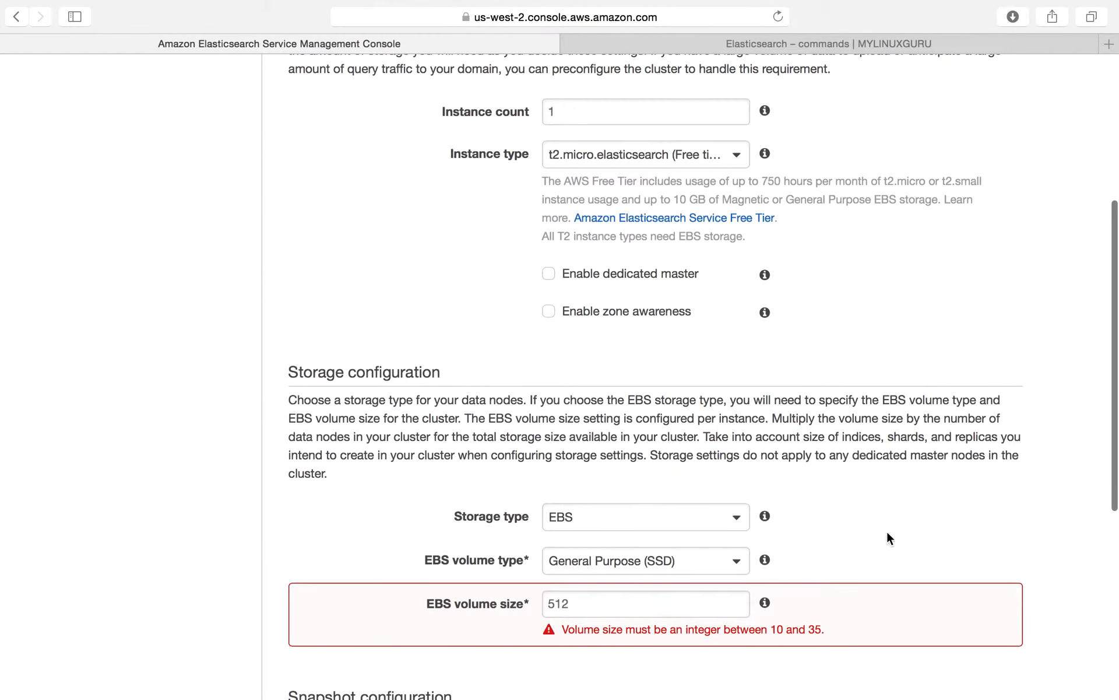
scroll(886, 529, "up", 1)
scroll(887, 537, "down", 2)
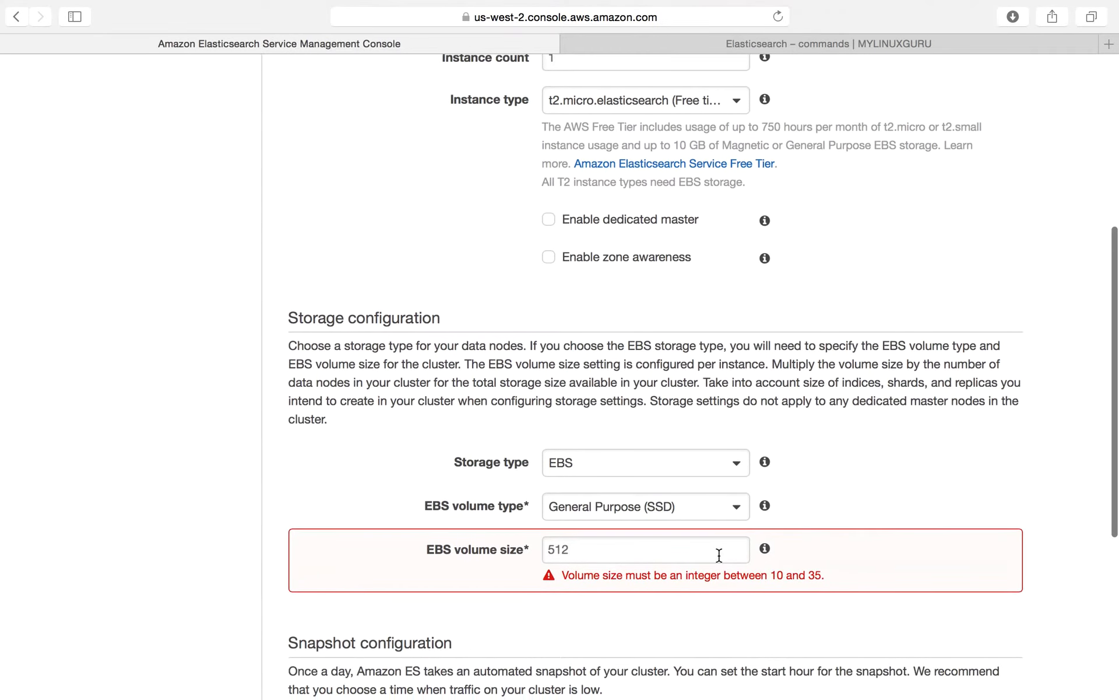
double_click(708, 556)
type("10")
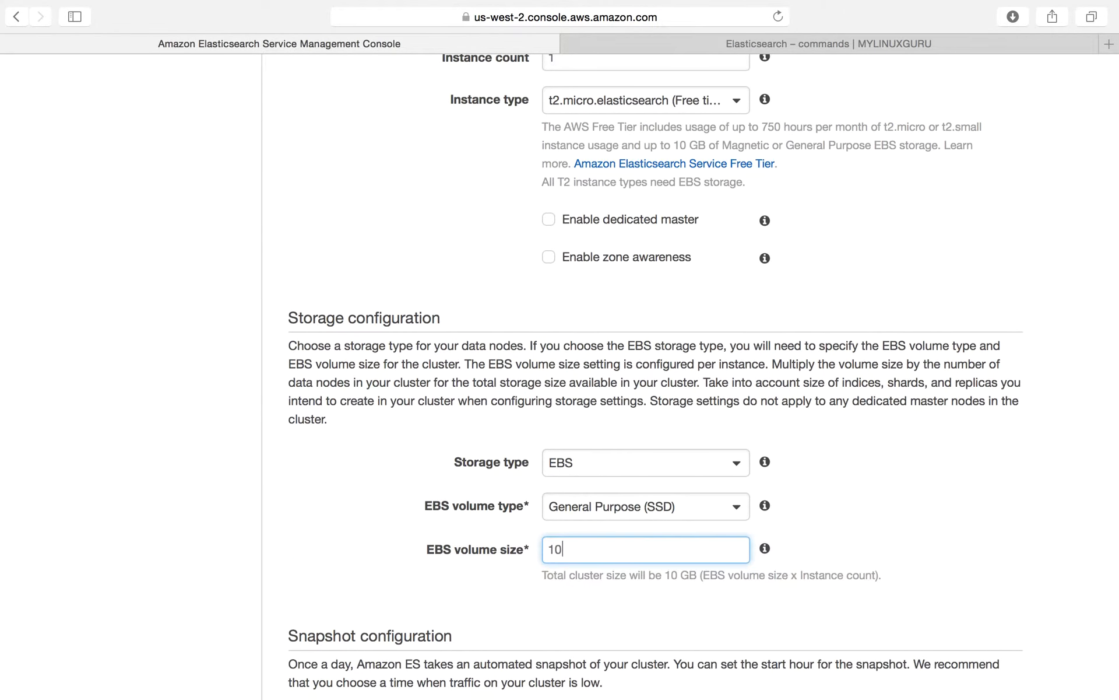
Check the automated snapshot start hour choices and select 00:00 UTC (default).
scroll(933, 551, "down", 4)
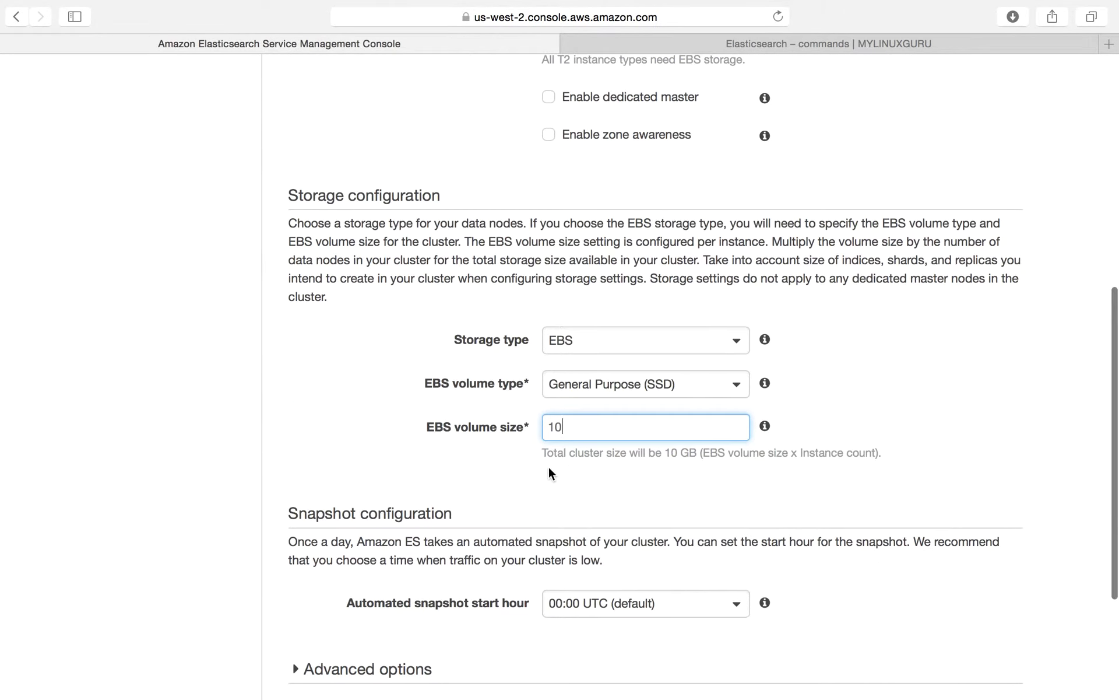
scroll(638, 479, "down", 5)
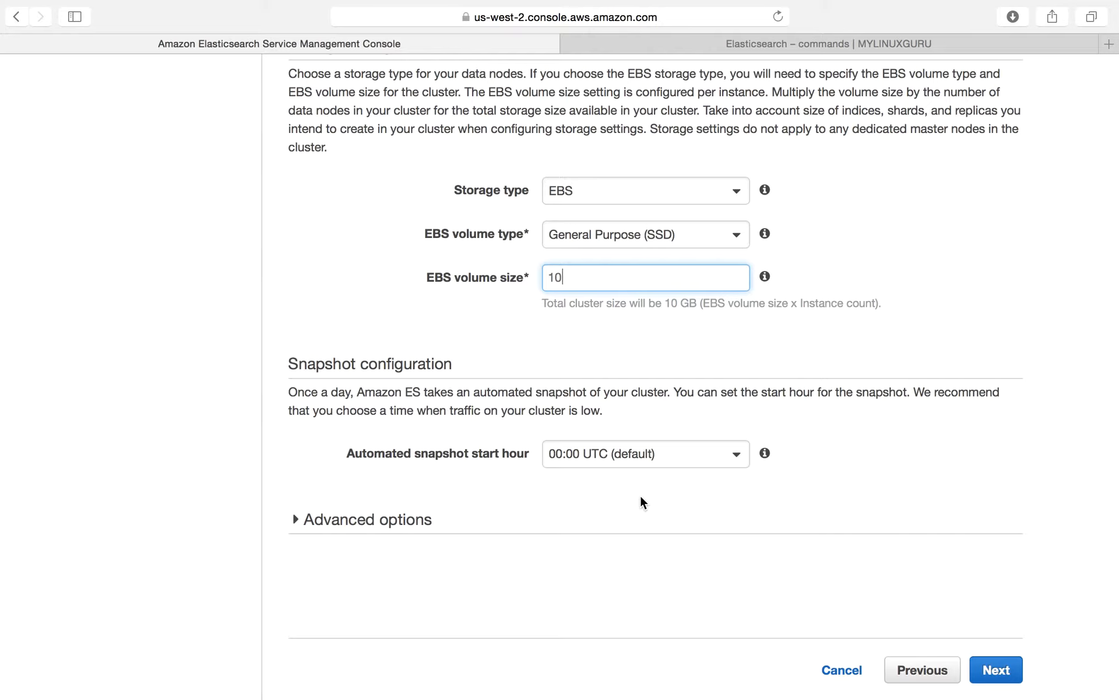
left_click(649, 453)
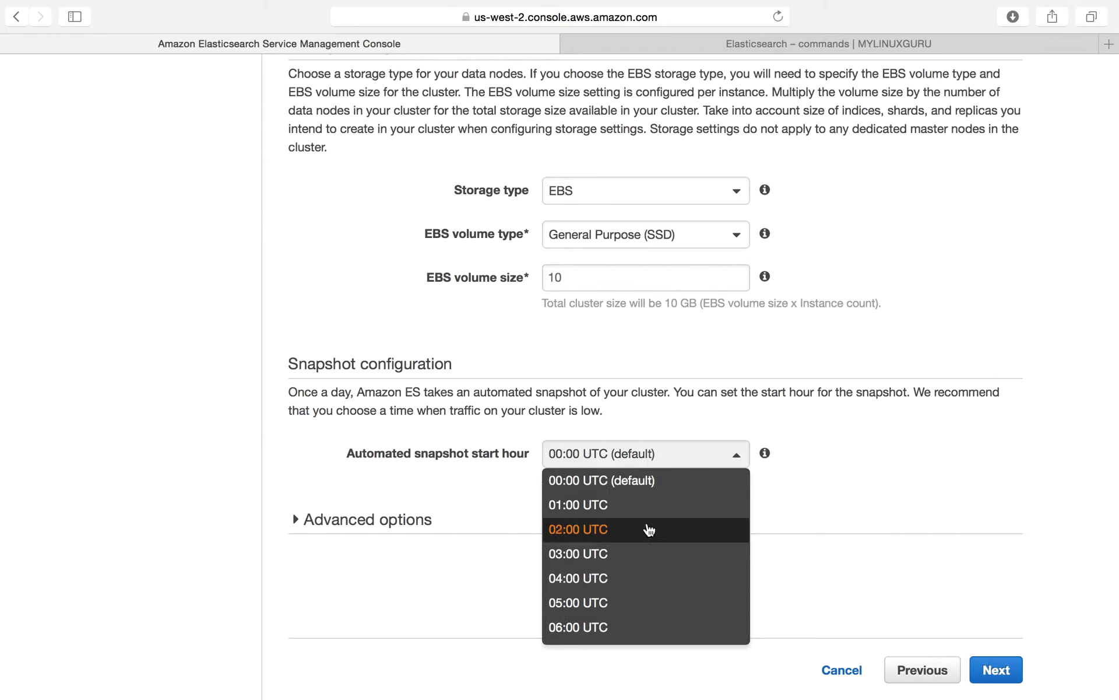
left_click(644, 483)
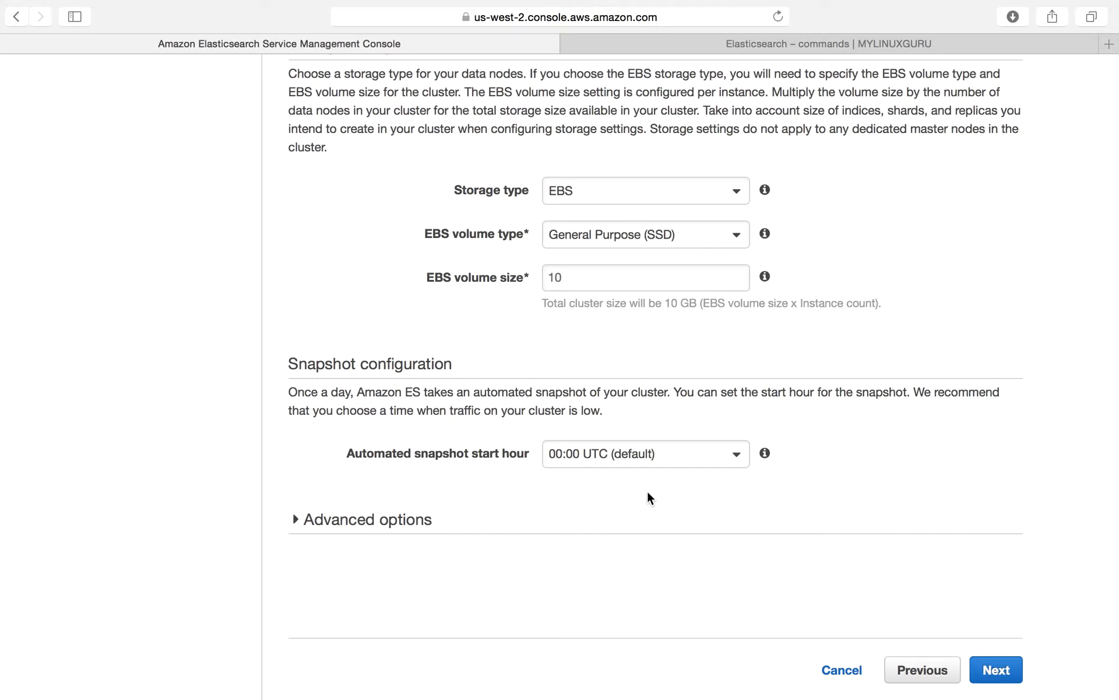
left_click(645, 455)
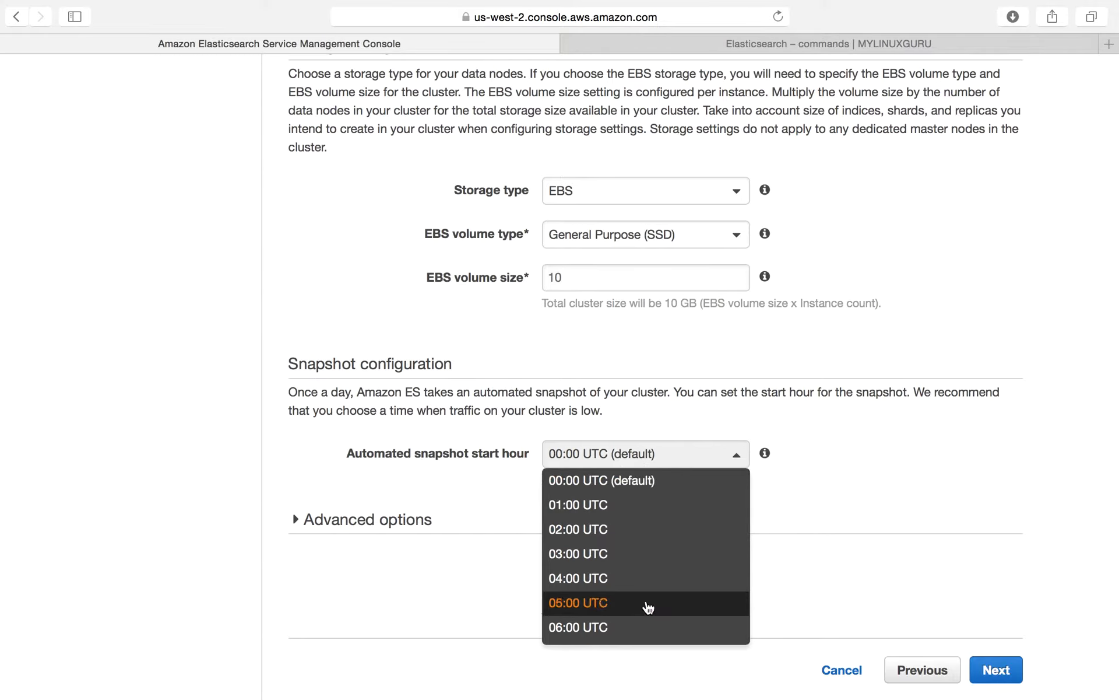
left_click(588, 476)
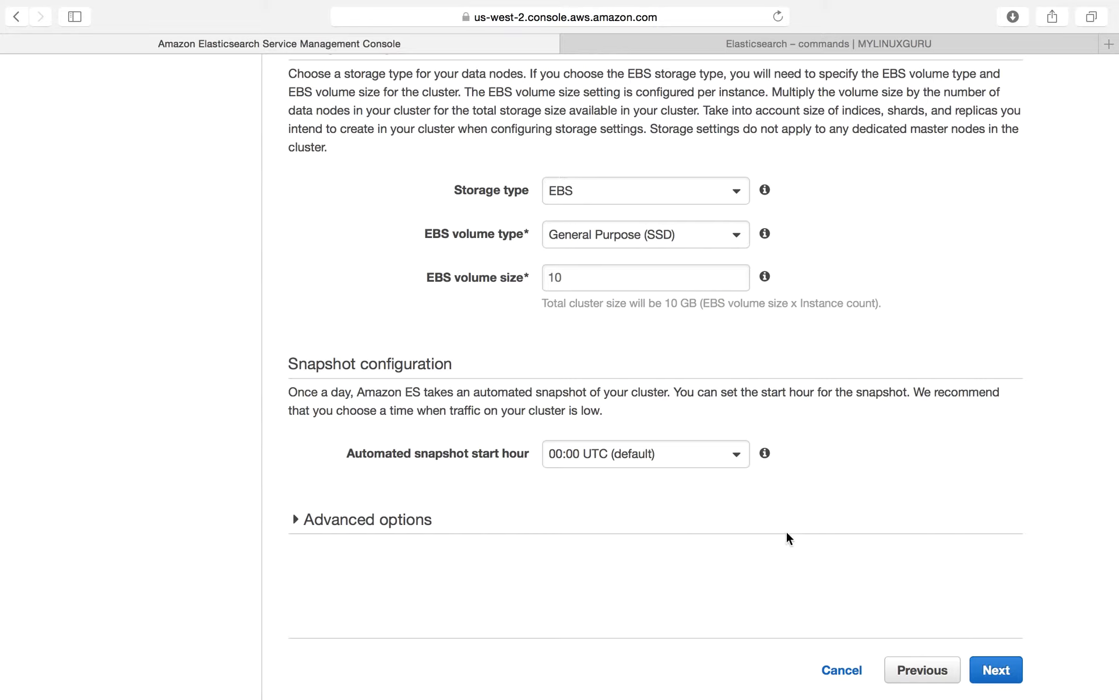
Accept the cluster configuration and continue to the access policy setup.
left_click(1001, 672)
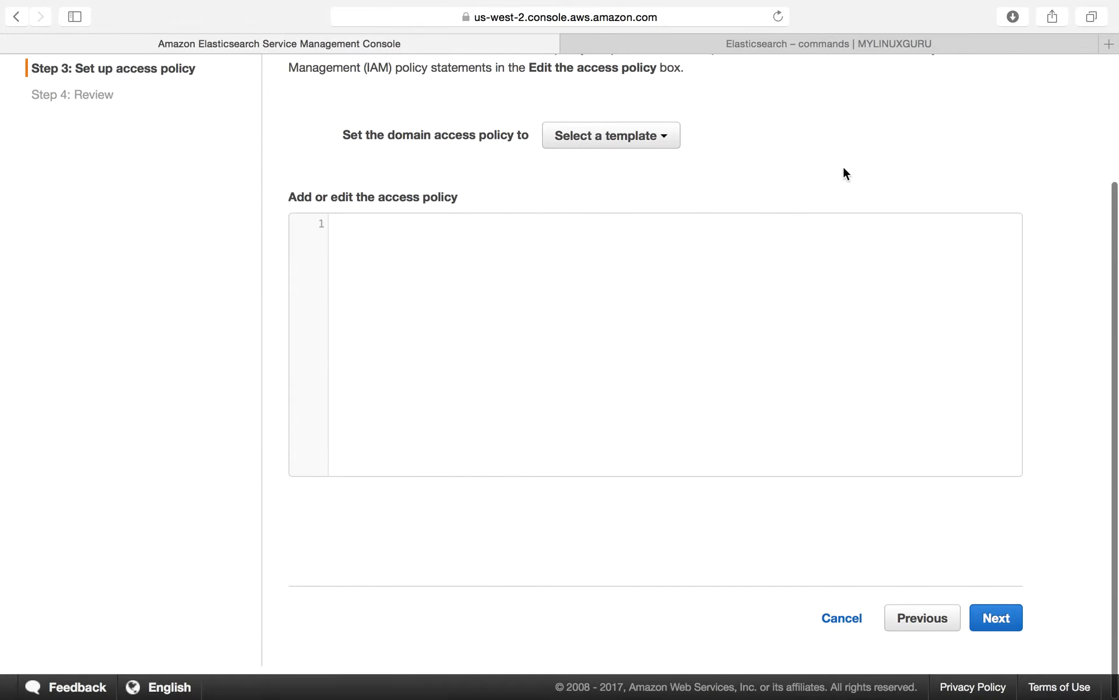
scroll(841, 167, "up", 3)
scroll(841, 167, "down", 1)
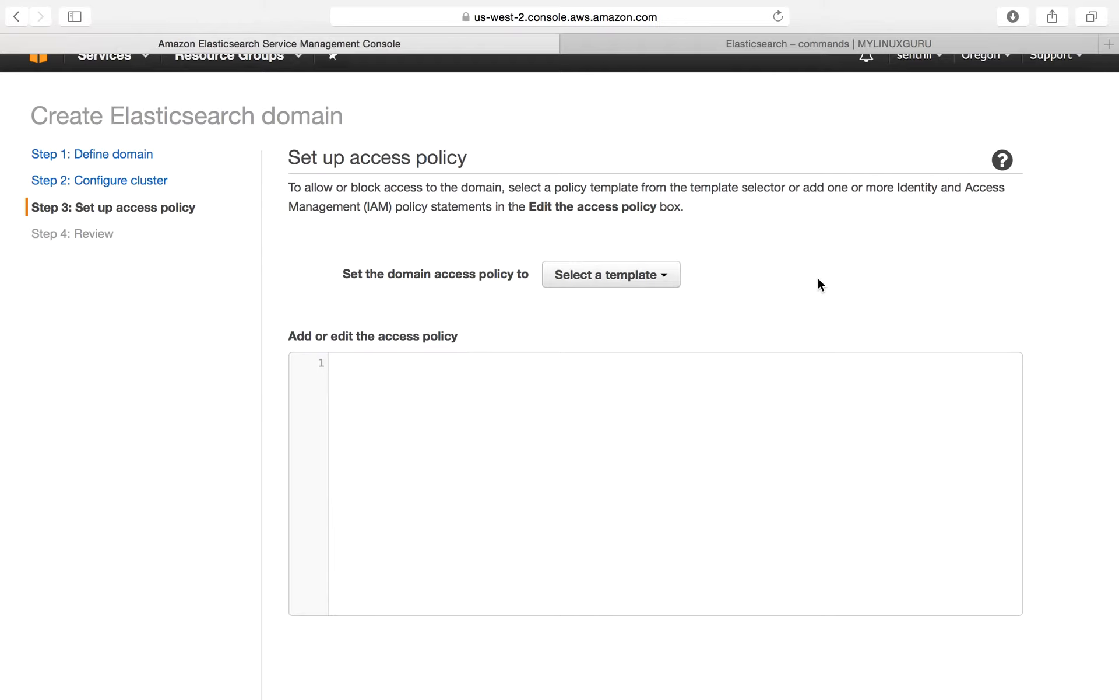
Try the access policy template for one or more AWS accounts or IAM users, and cancel its account entry.
left_click(599, 280)
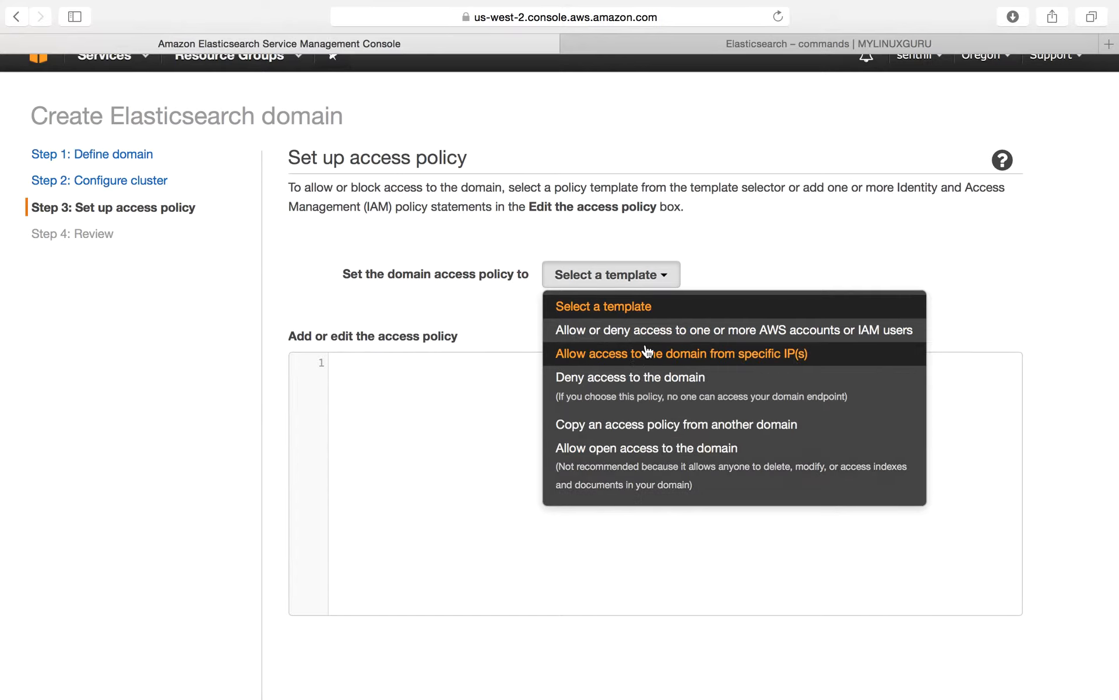
left_click(723, 333)
left_click(454, 462)
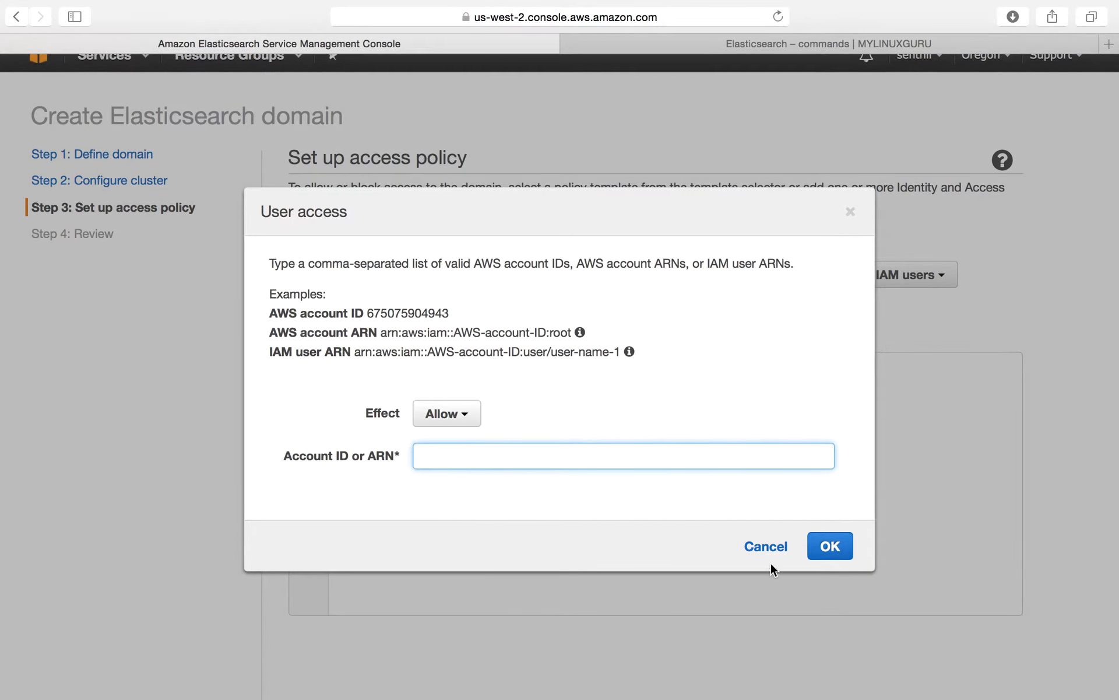
left_click(761, 548)
Try the policy template allowing domain access from specific IP(s), and cancel its address entry.
left_click(637, 282)
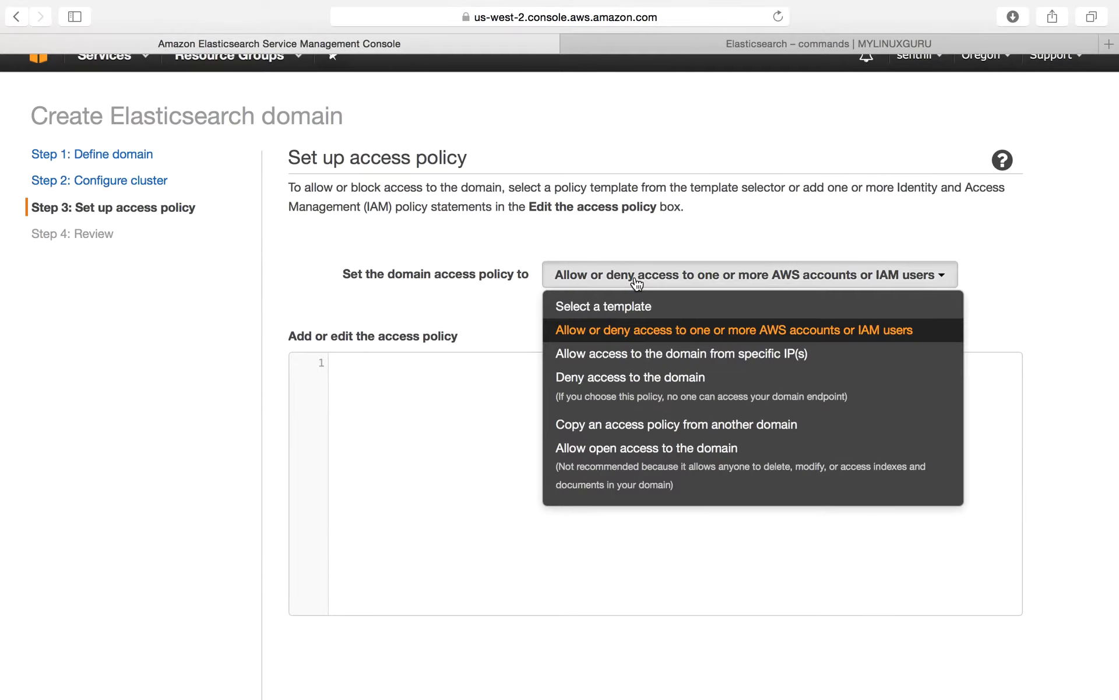
left_click(636, 354)
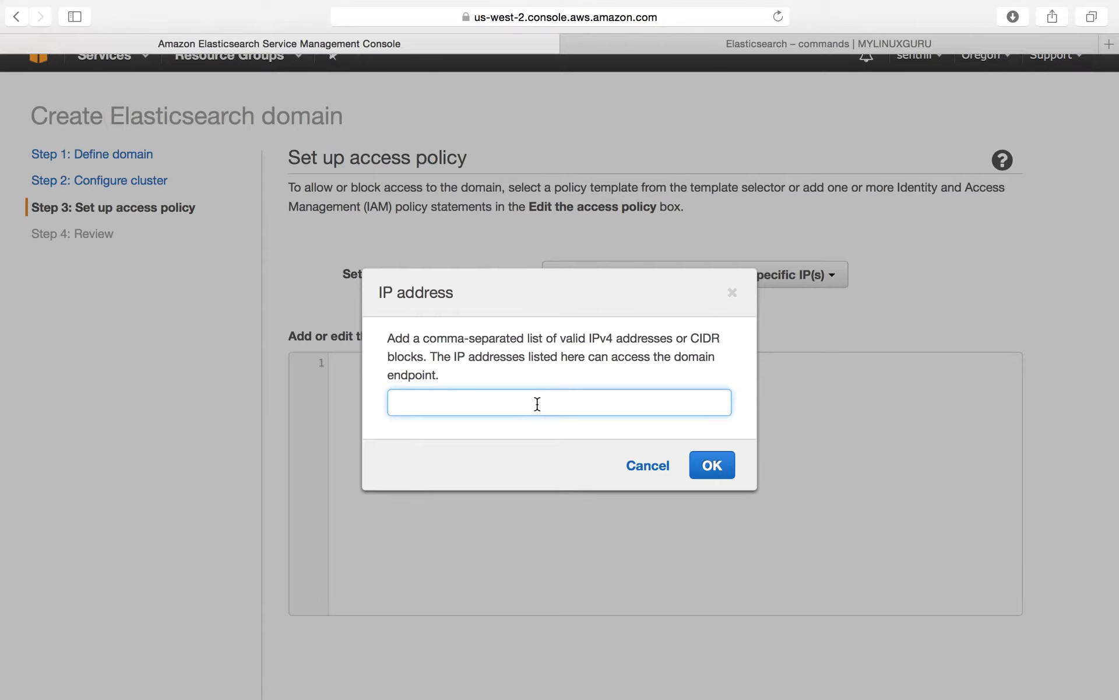
left_click(644, 469)
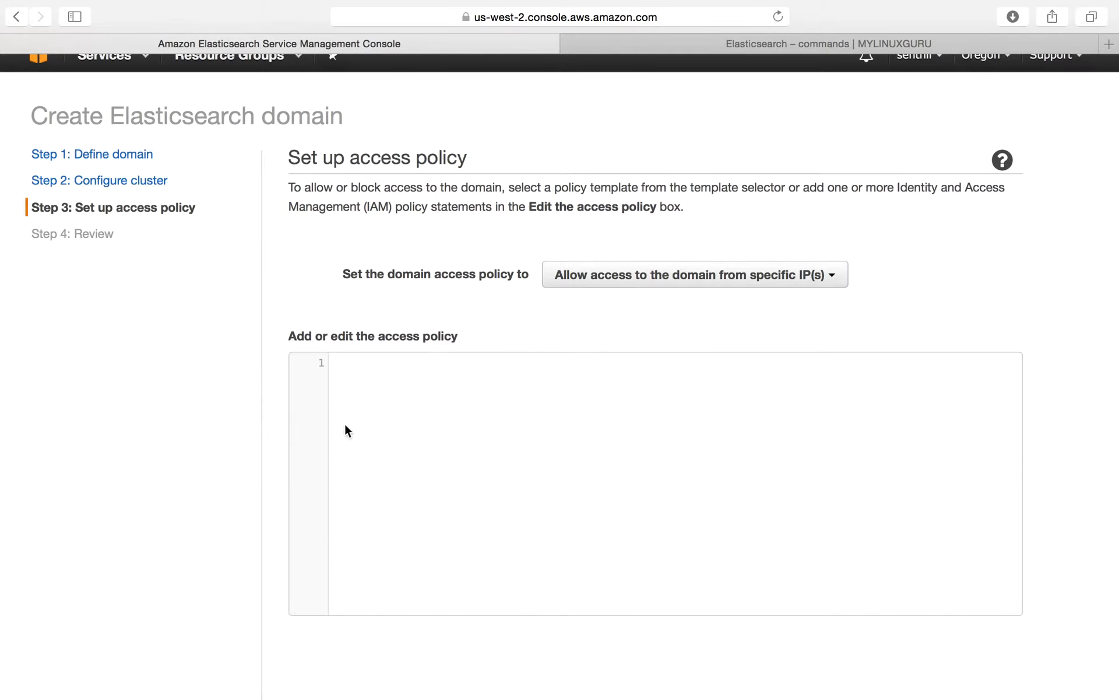
left_click(600, 278)
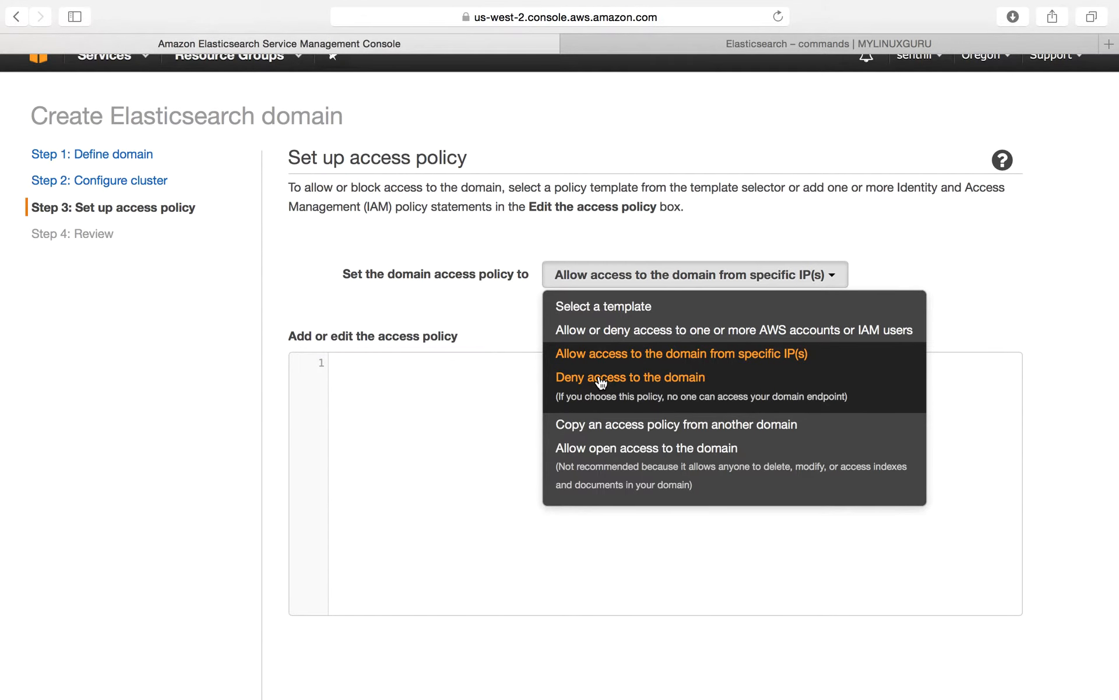
left_click(636, 455)
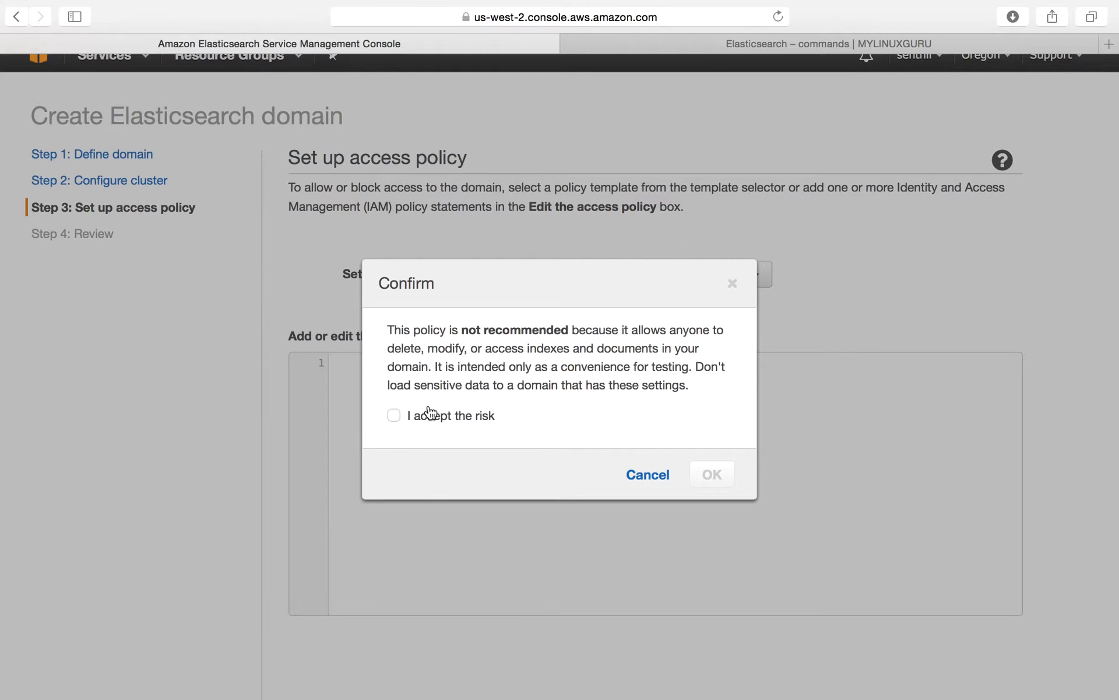
left_click(645, 477)
Set the domain access policy to allow open access, accept the risk, and inspect the policy's AWS principal and es action wildcards.
left_click(676, 277)
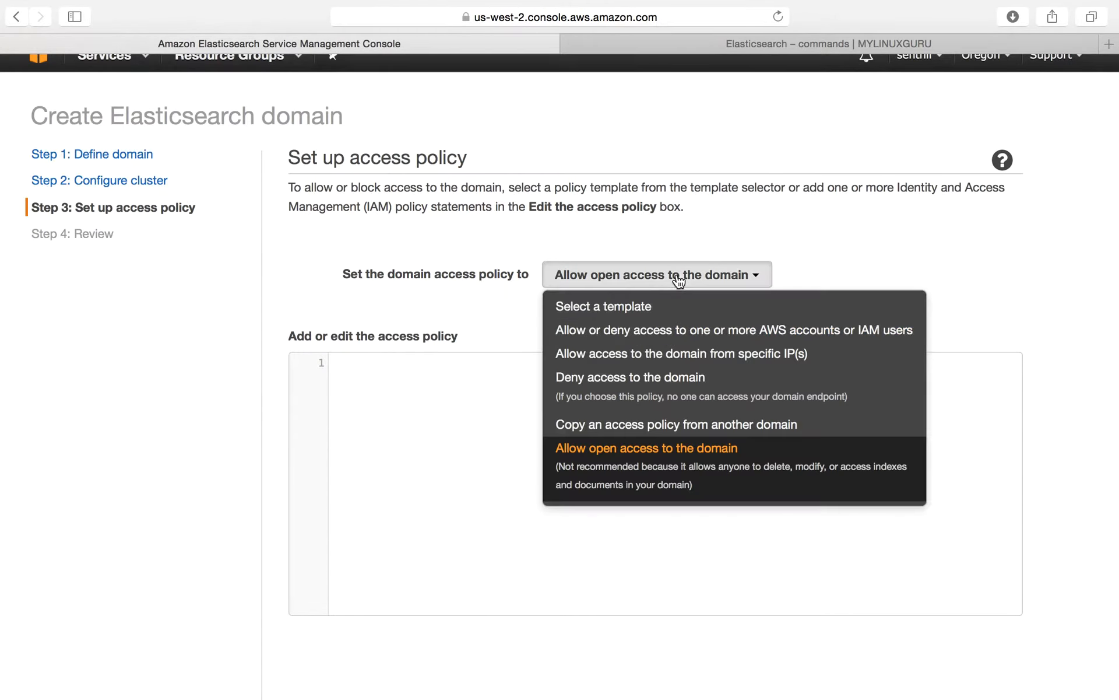
left_click(668, 475)
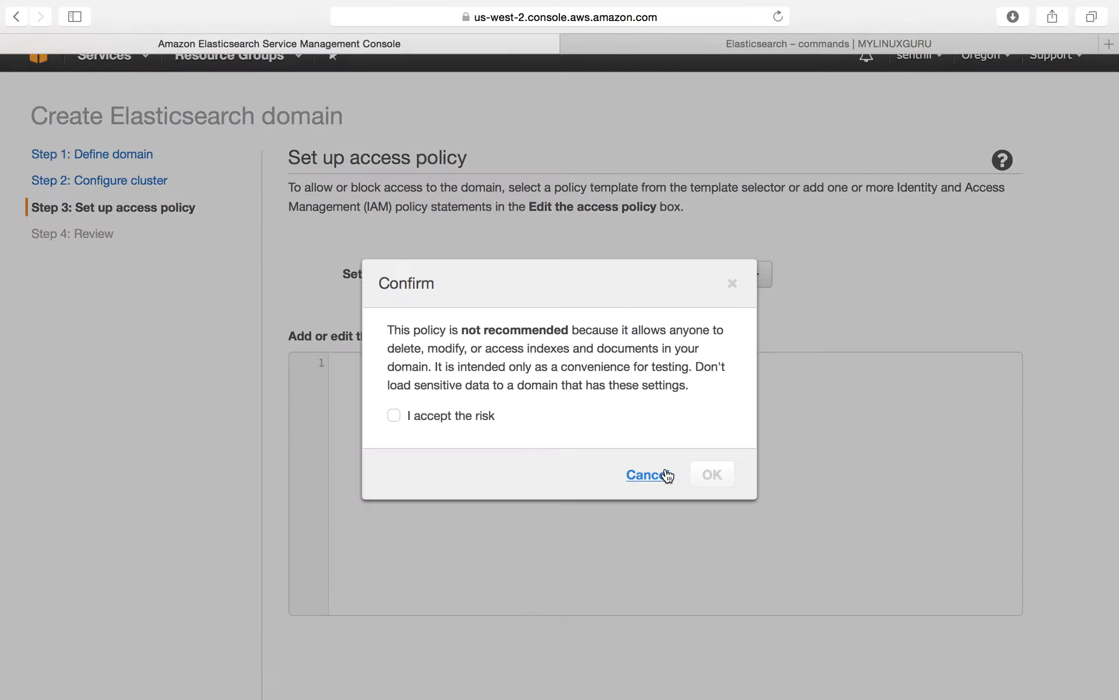
left_click(395, 416)
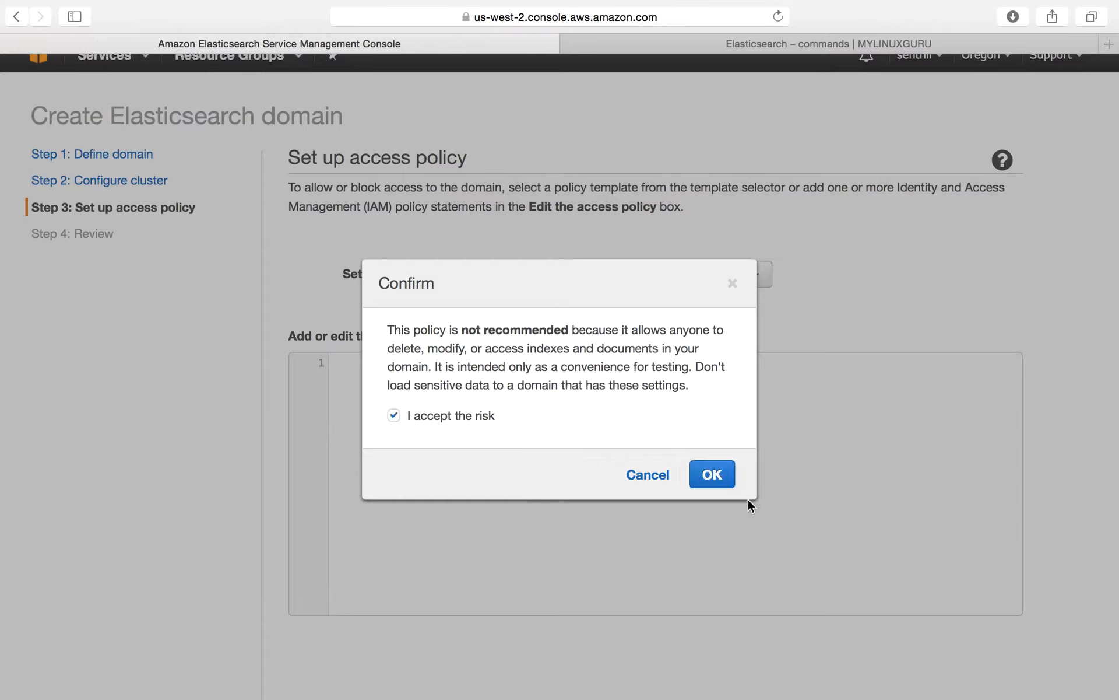
left_click(717, 479)
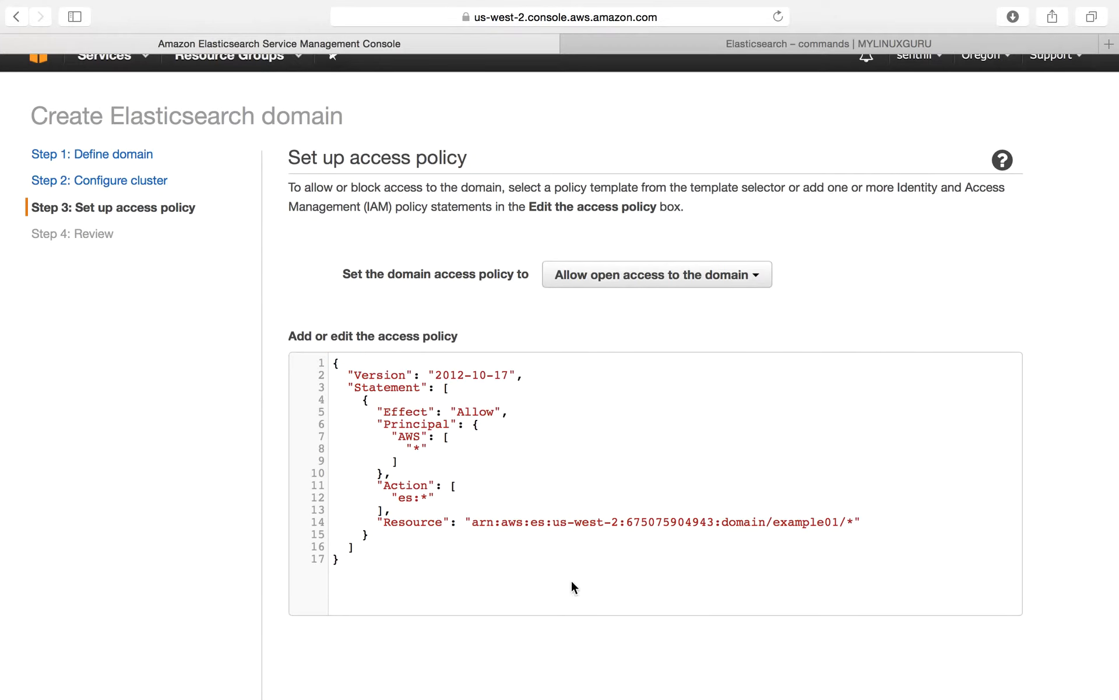
left_click_drag(406, 449, 481, 449)
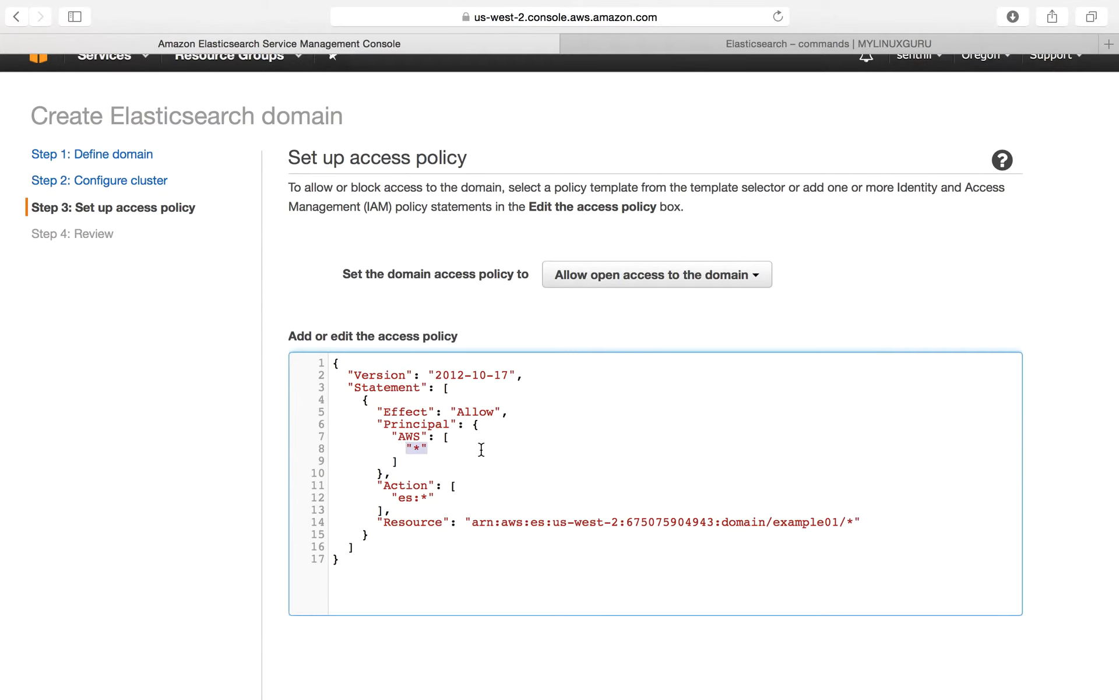
left_click_drag(391, 497, 517, 499)
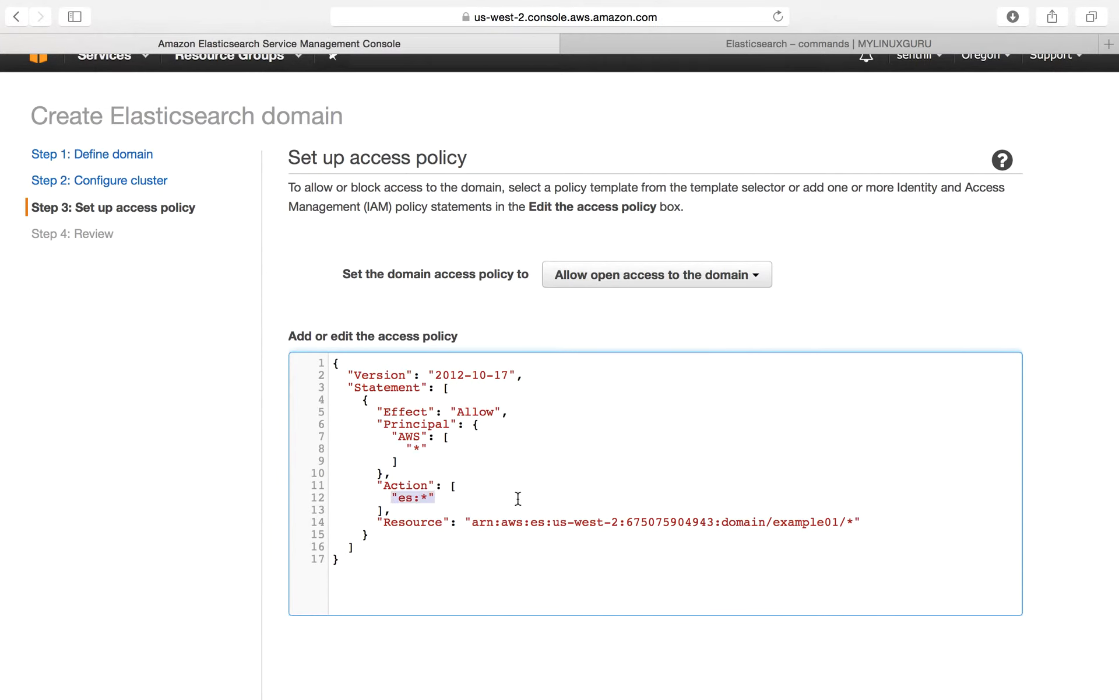
left_click(399, 446)
Choose the policy template allowing access from specific IP(s) and copy your public IP address from a web search for myip.
left_click(642, 287)
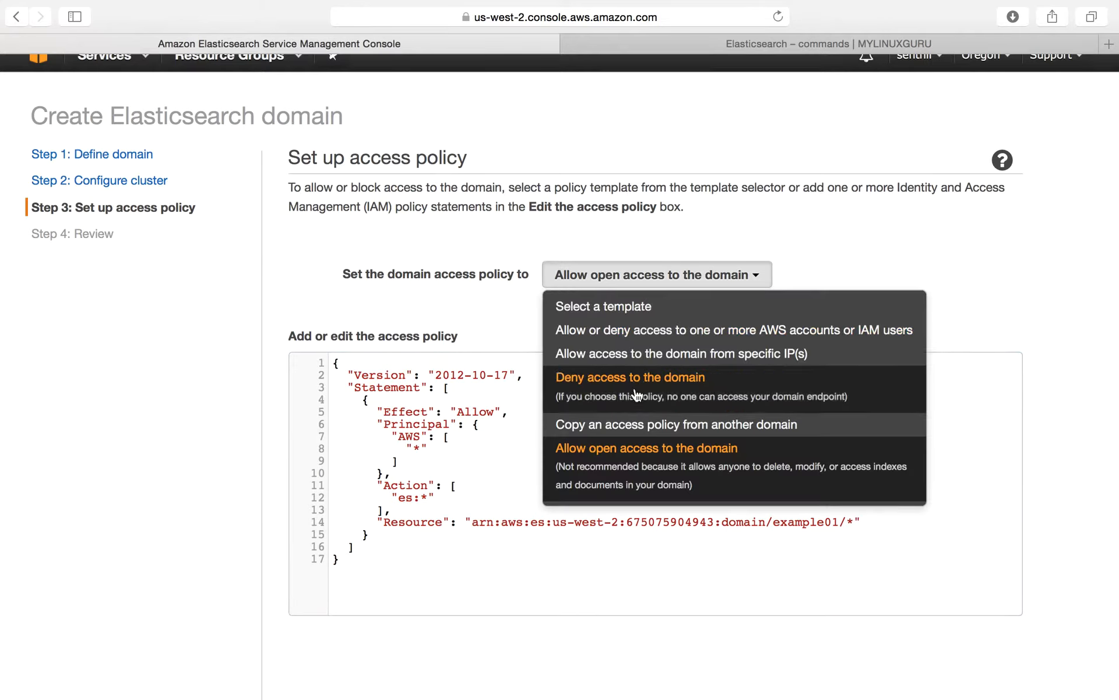
left_click(665, 354)
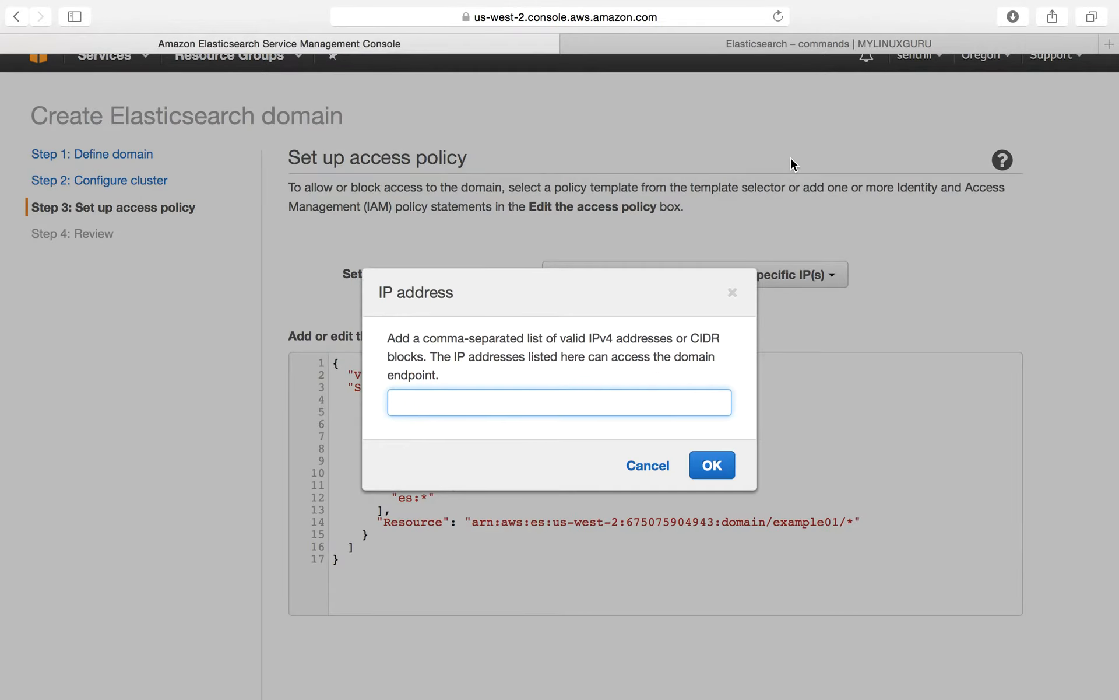
left_click(1112, 47)
type("myip")
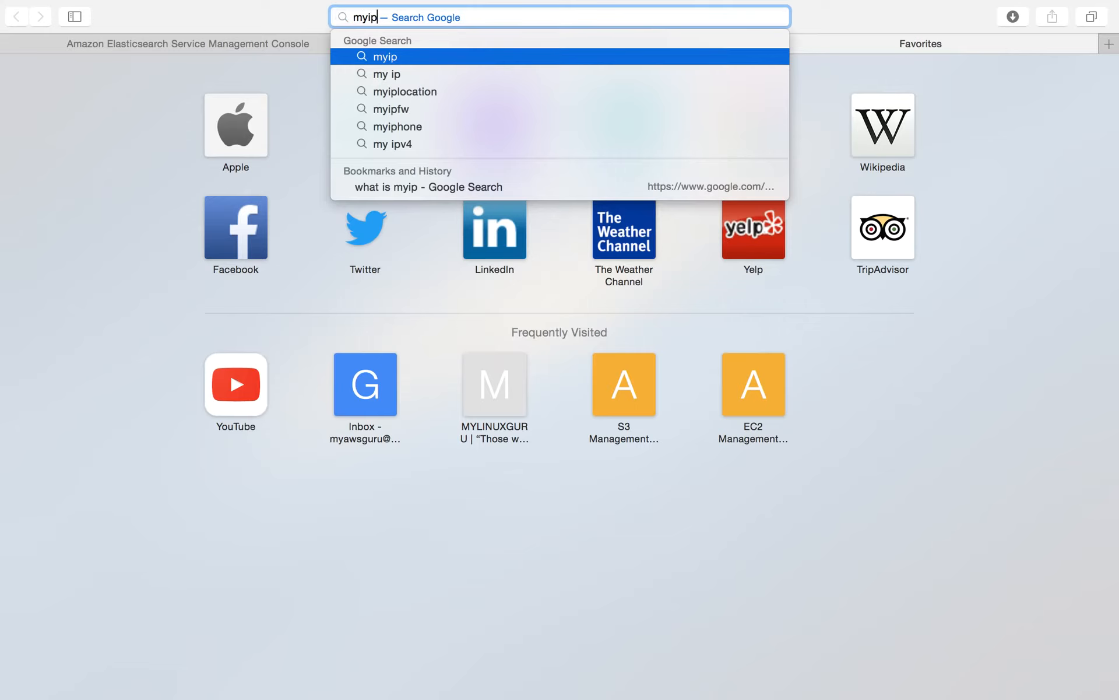
key("Return")
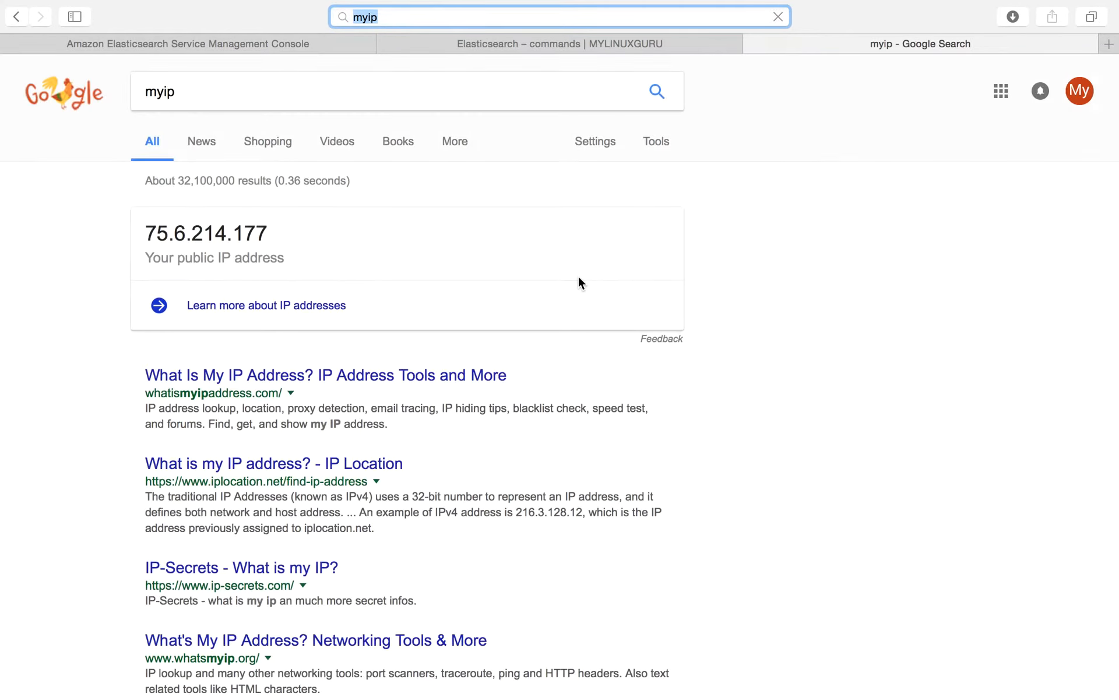
triple_click(227, 237)
key("super+c")
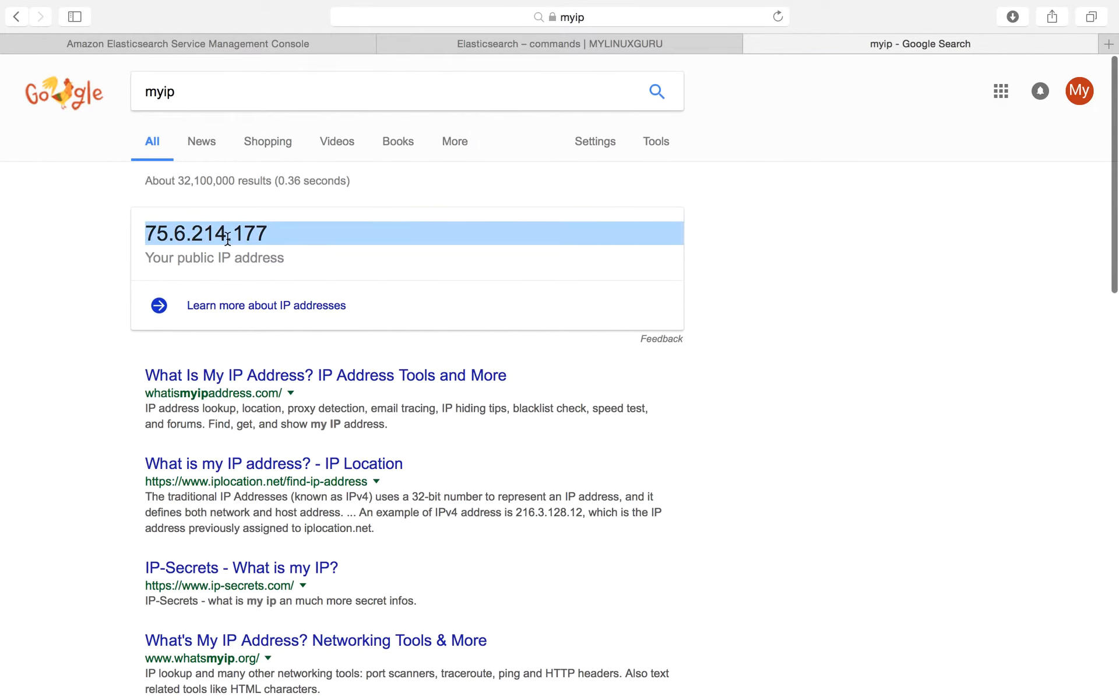
Back in the Elasticsearch console, enter the copied public IP address as the allowed source and check its entry in the policy.
left_click(271, 42)
key("super+v")
left_click(702, 469)
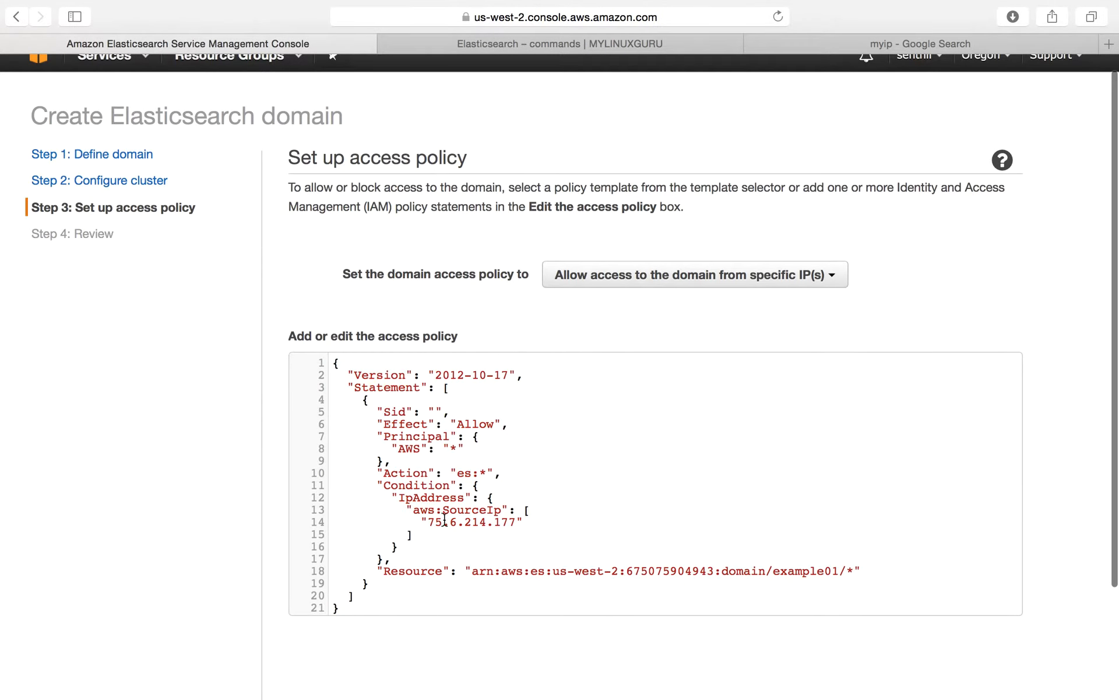
left_click_drag(414, 522, 523, 522)
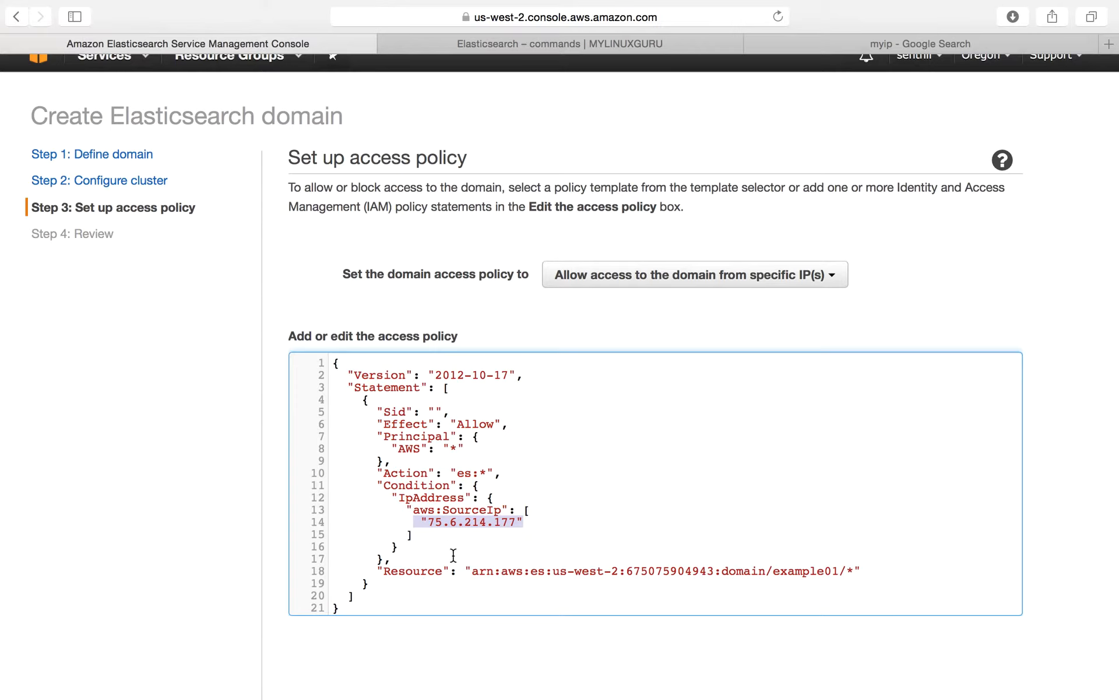
Set the domain access policy to allow open access, accept the risk, and continue to the review.
left_click(610, 279)
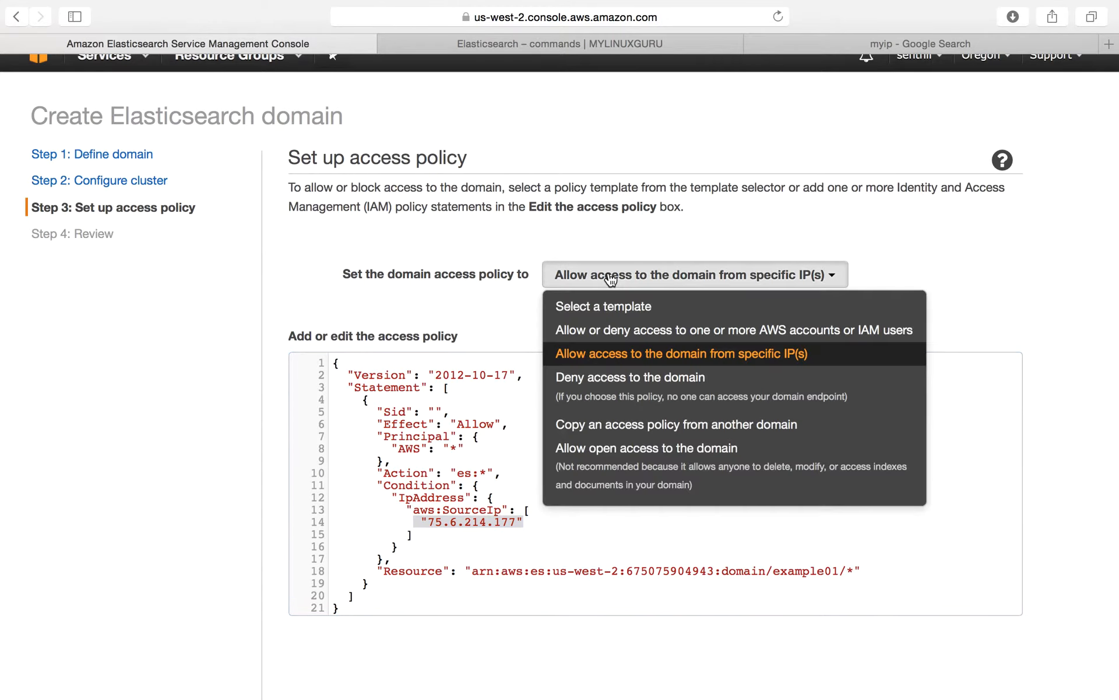
left_click(610, 458)
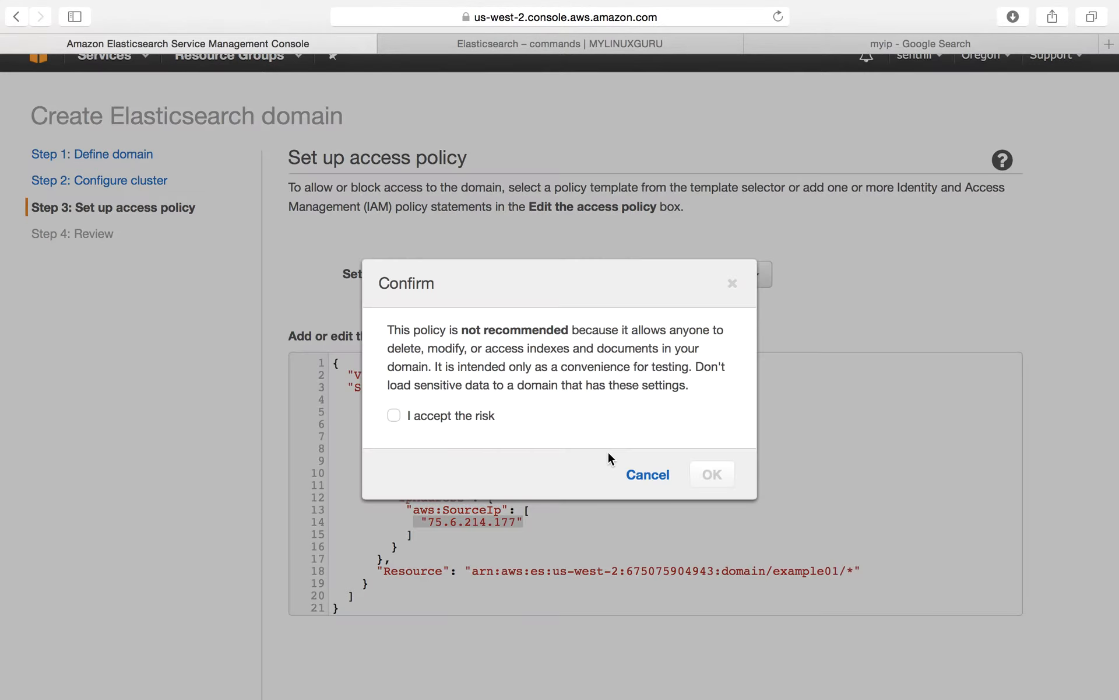
left_click(416, 422)
left_click(703, 483)
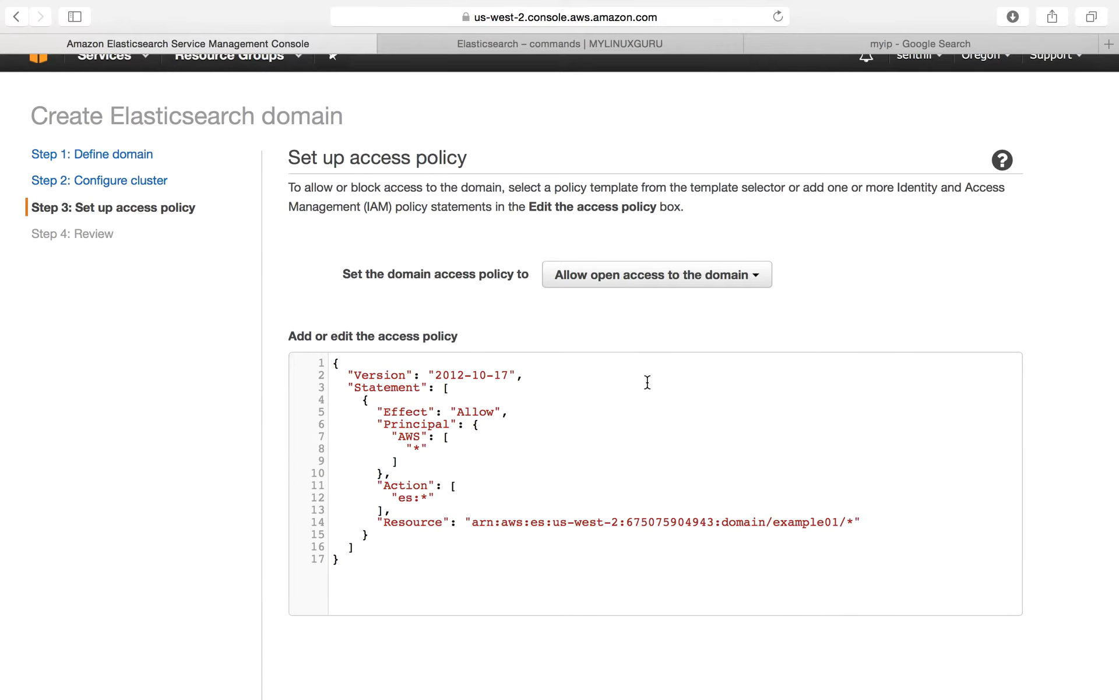
scroll(647, 382, "down", 4)
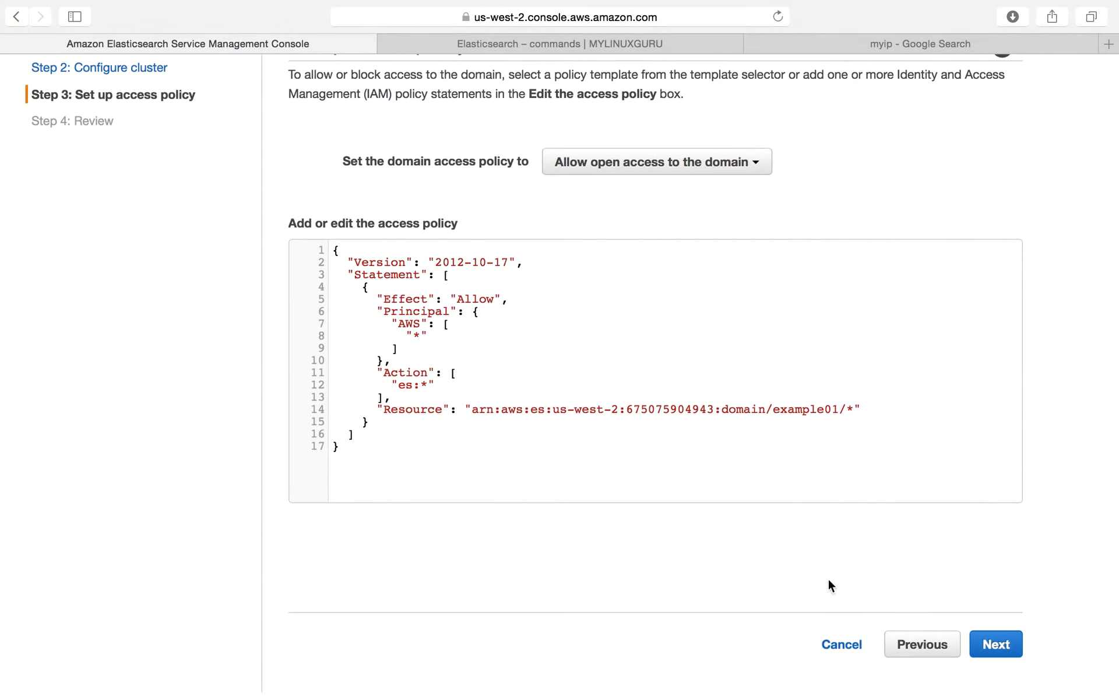
left_click(998, 644)
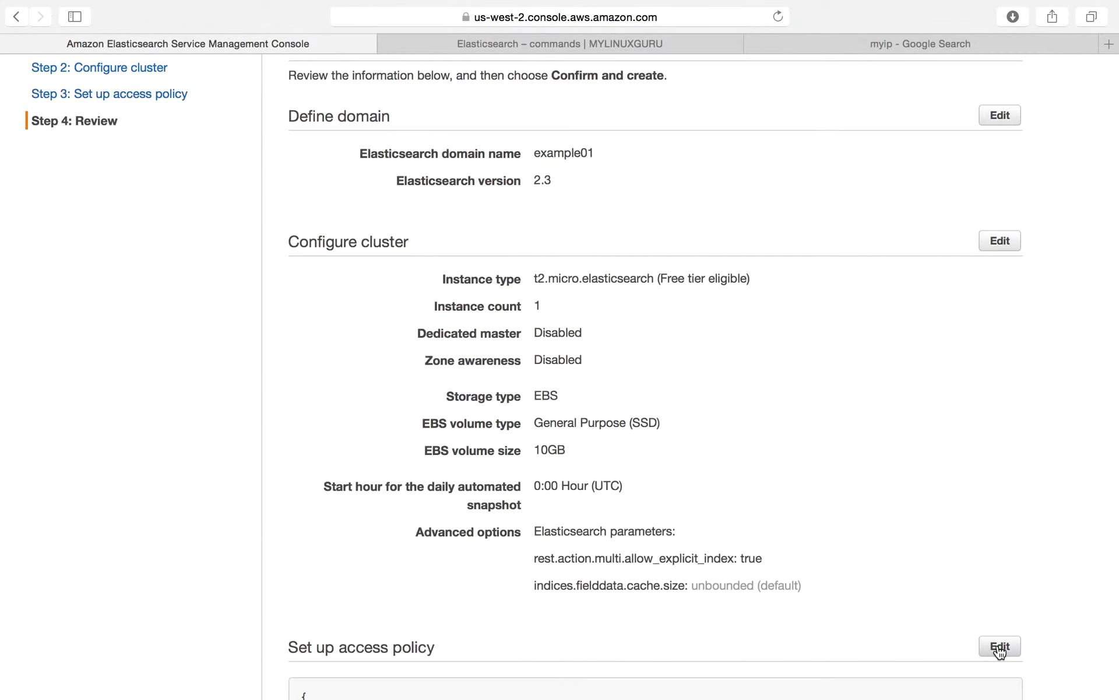
Review the example01 cluster settings and access policy, and cancel the wizard without creating the domain.
scroll(859, 527, "down", 8)
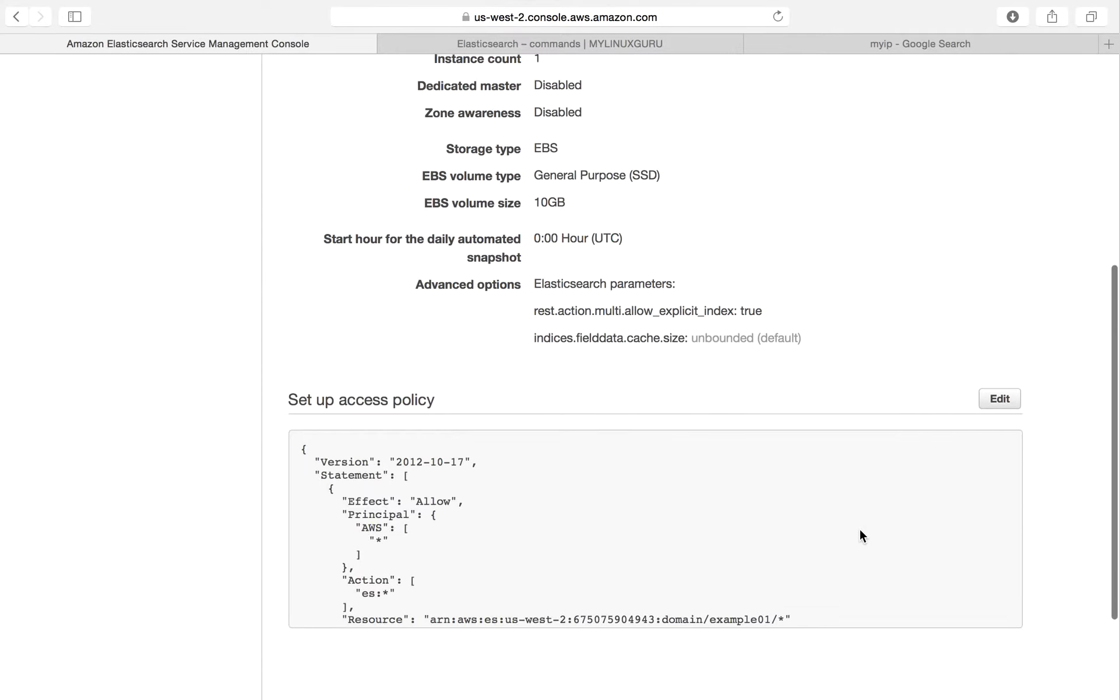
scroll(860, 530, "down", 8)
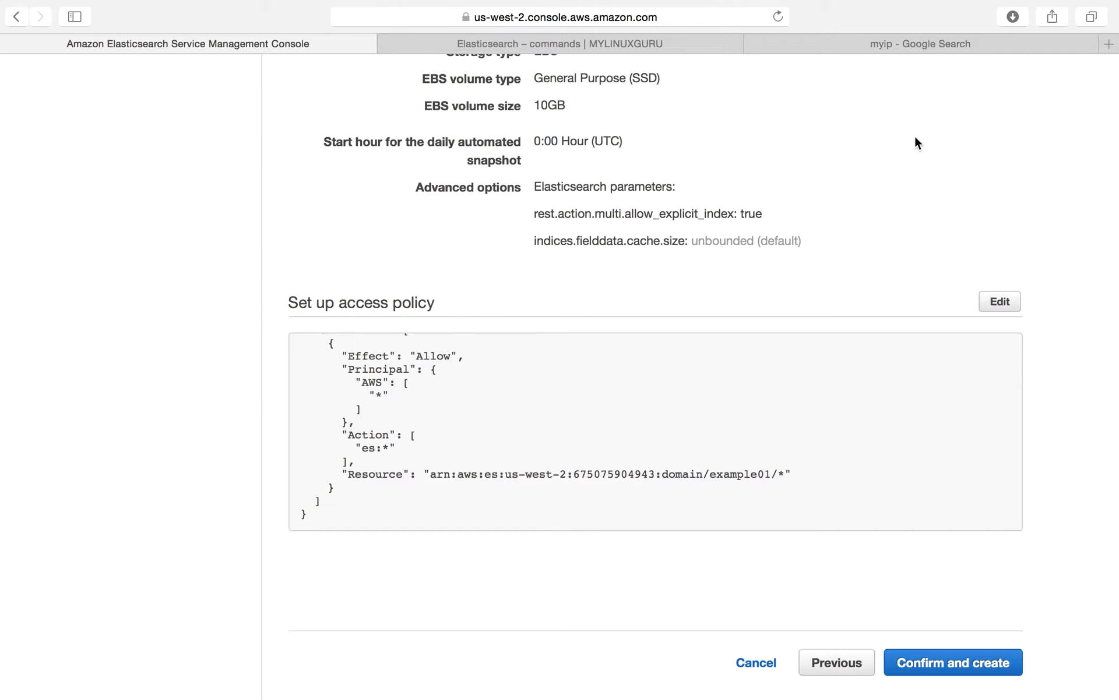
scroll(764, 253, "up", 5)
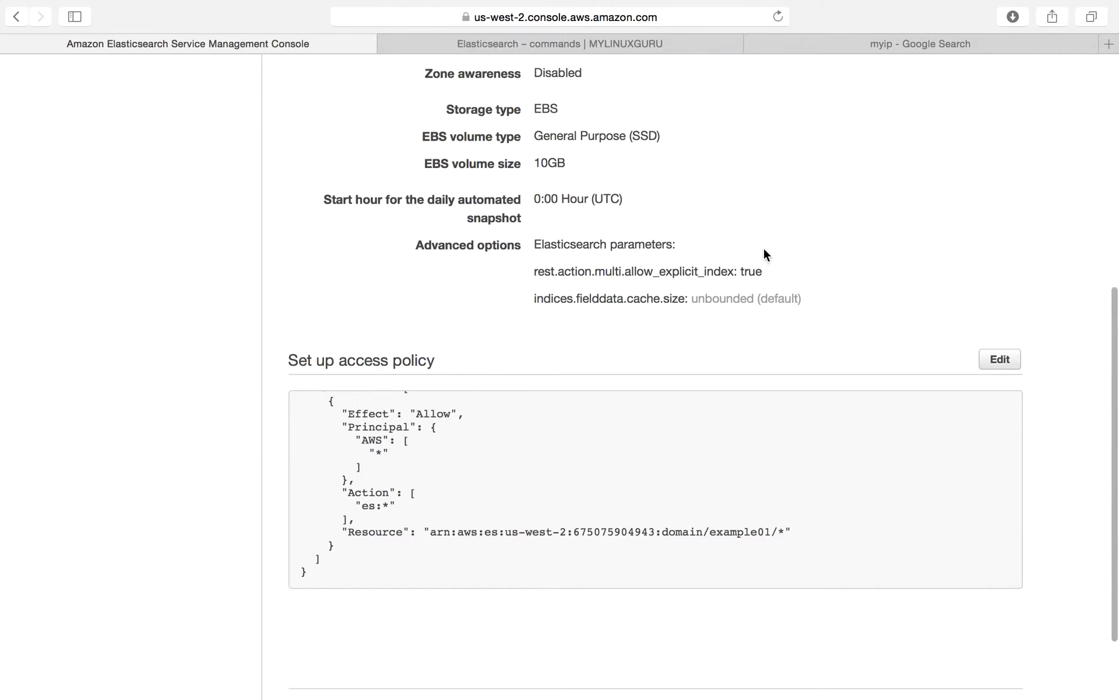
scroll(765, 255, "down", 5)
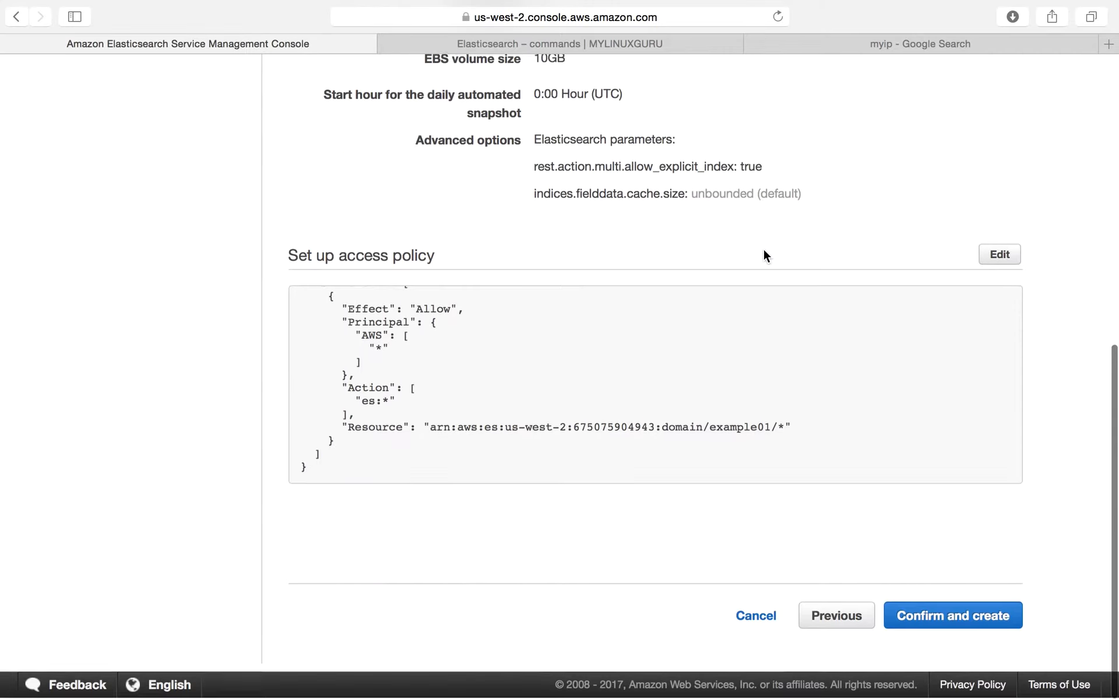
left_click(757, 618)
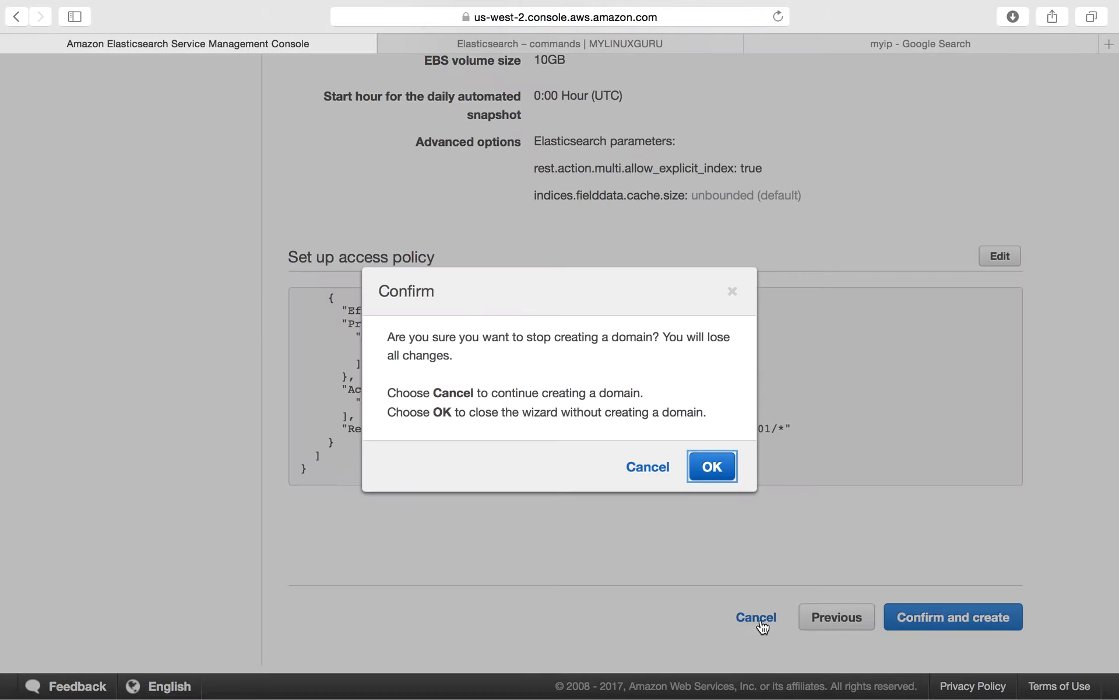
left_click(716, 471)
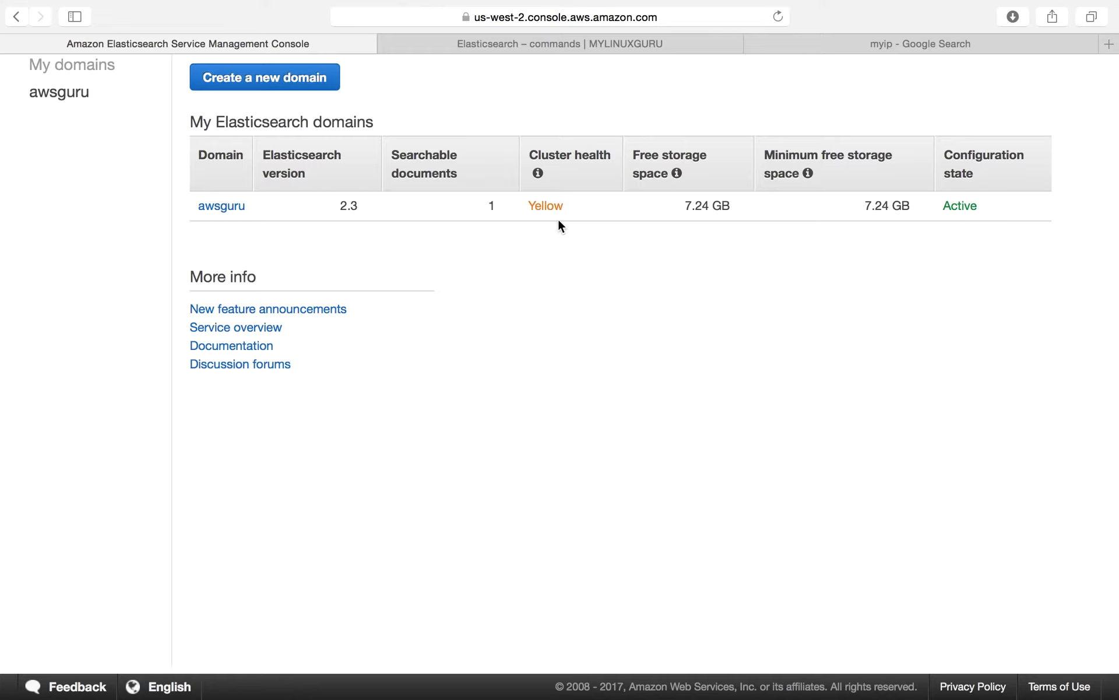
Check the awsguru domain's cluster health and configuration state in the domain list, and open its details to examine its status and endpoint.
left_click_drag(576, 209, 530, 207)
left_click_drag(978, 206, 945, 207)
left_click(217, 208)
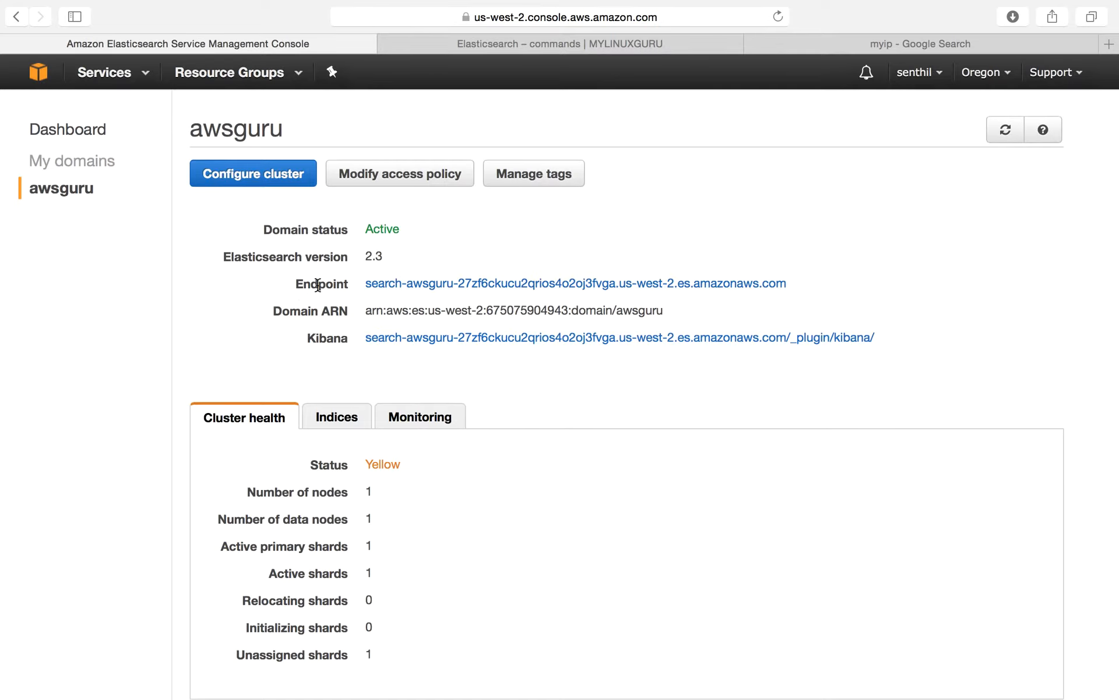
double_click(379, 229)
scroll(488, 277, "down", 2)
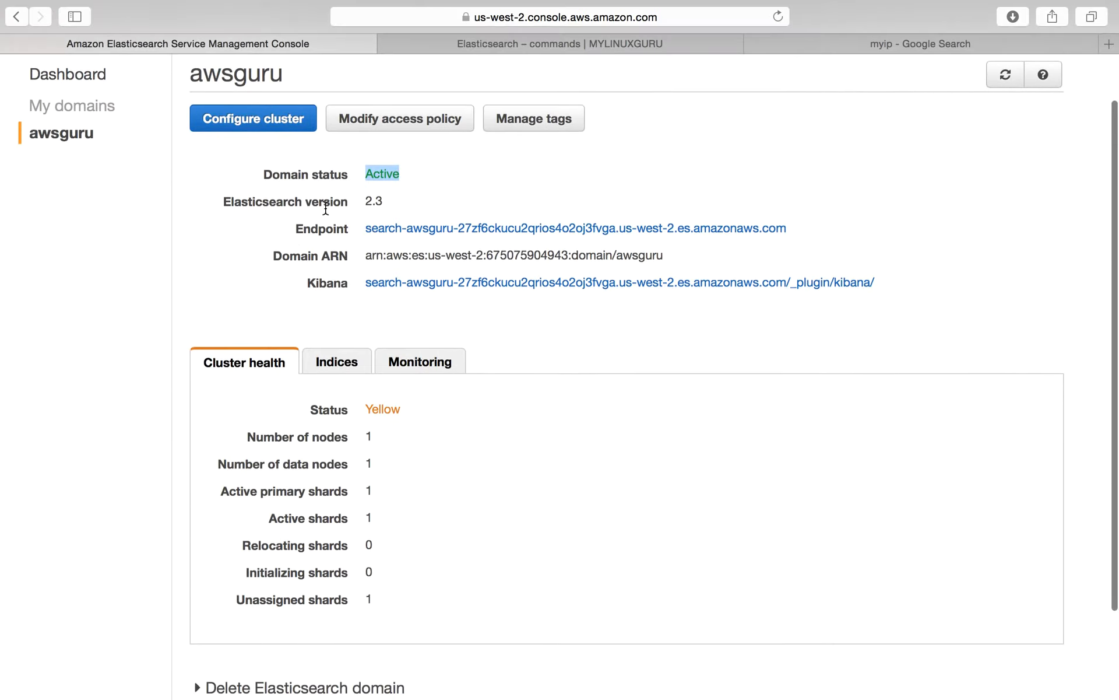
left_click(810, 244)
left_click_drag(795, 232, 368, 227)
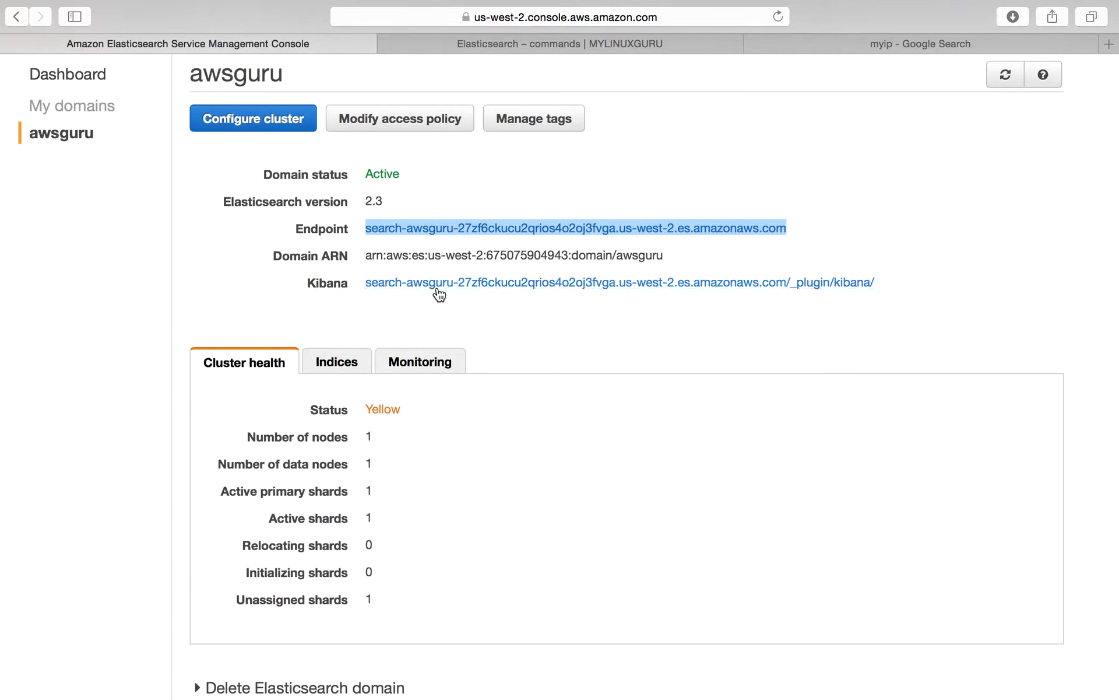
Examine the awsguru domain's node and shard counts, its indices, and its monitoring charts.
scroll(500, 333, "down", 2)
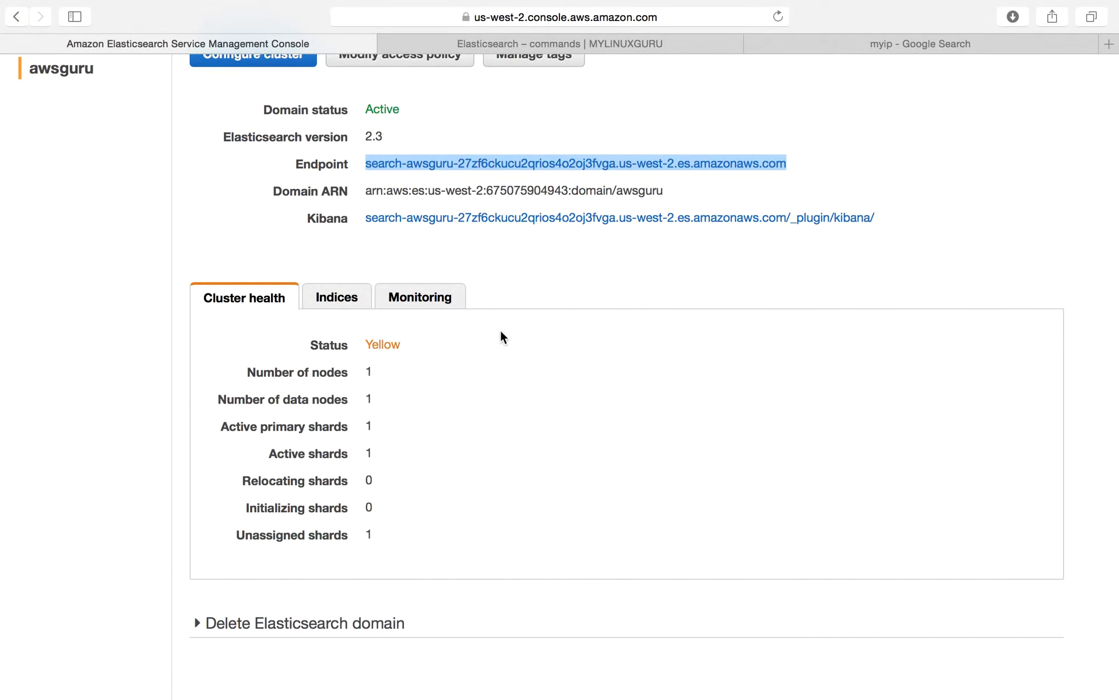
scroll(604, 294, "down", 2)
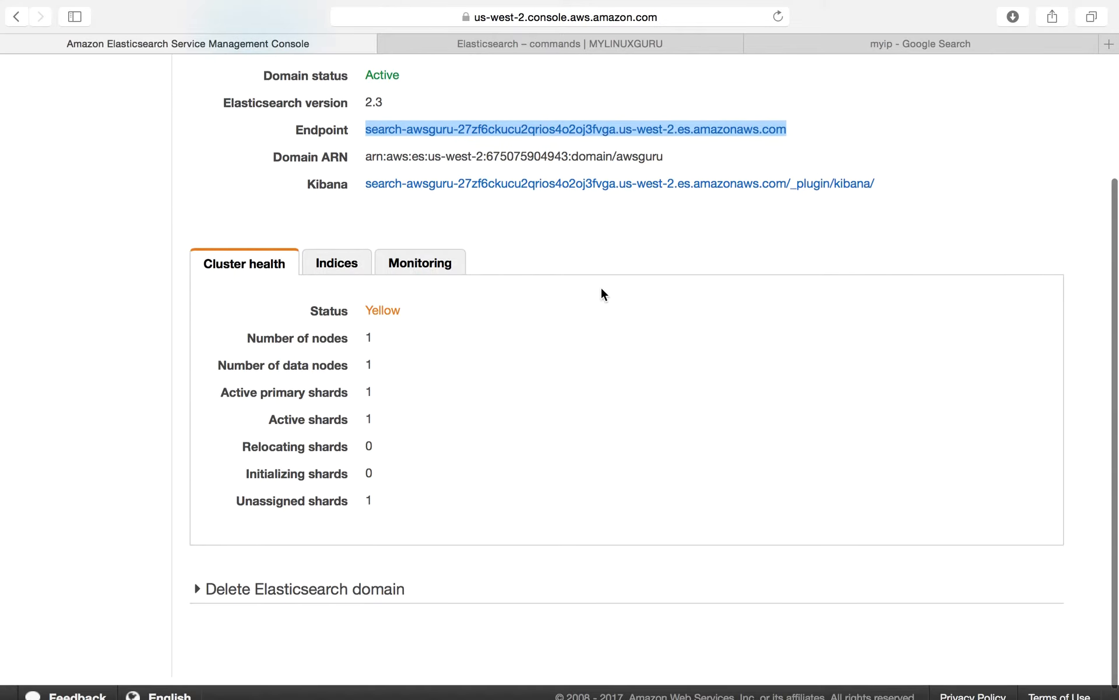
left_click_drag(361, 342, 381, 337)
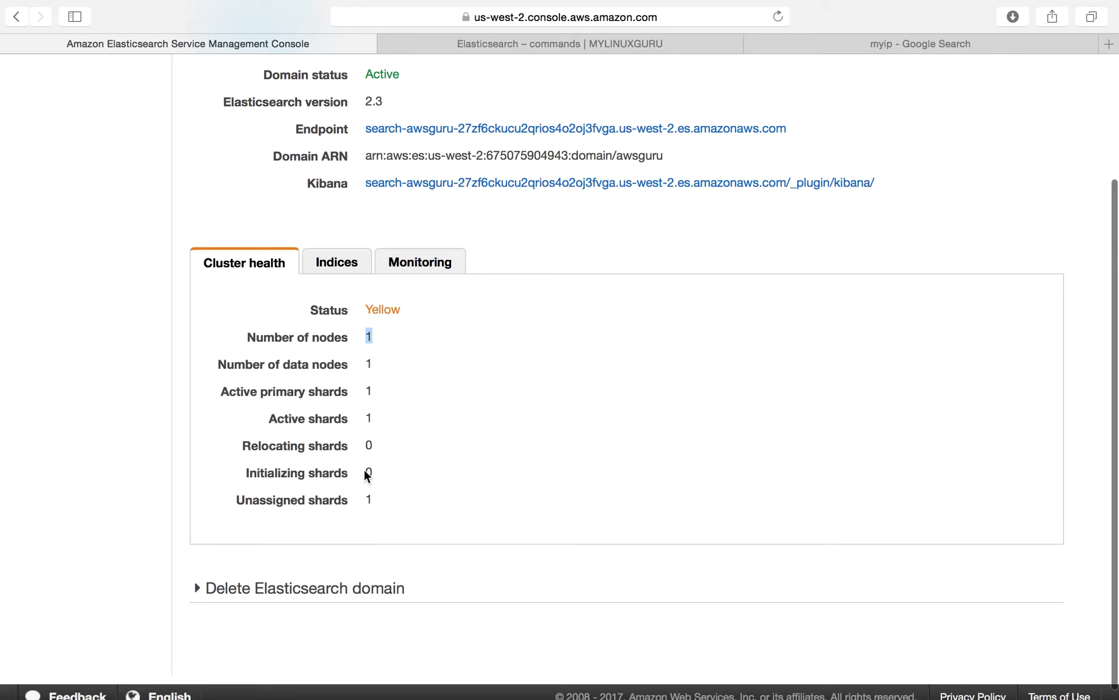
left_click_drag(359, 415, 371, 415)
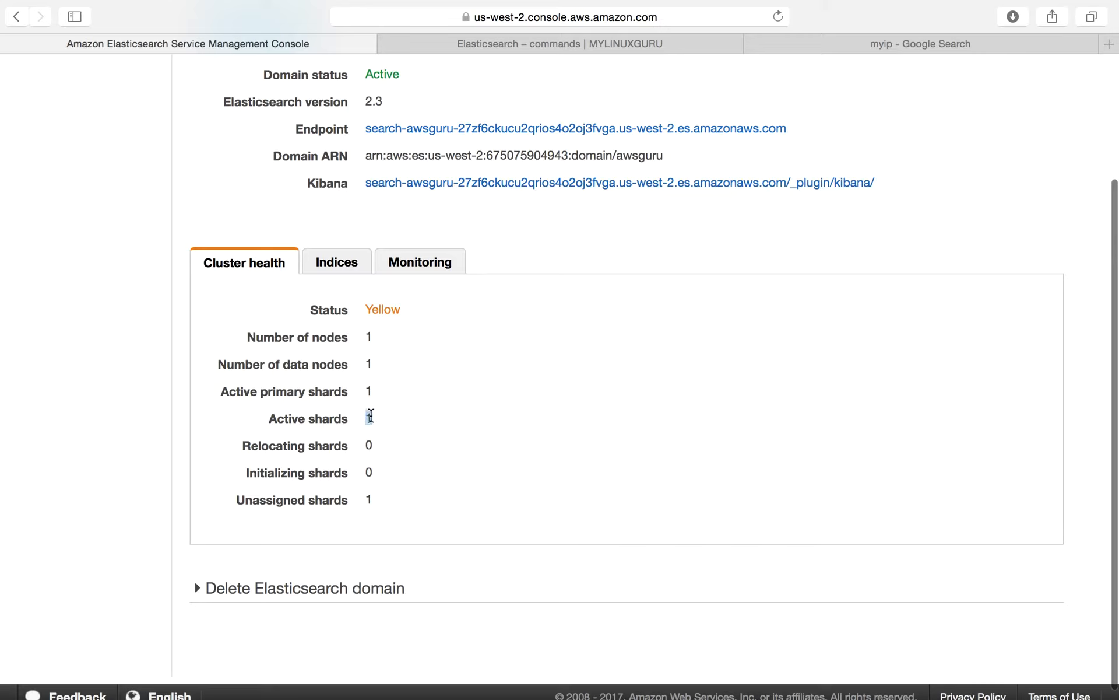
left_click(327, 261)
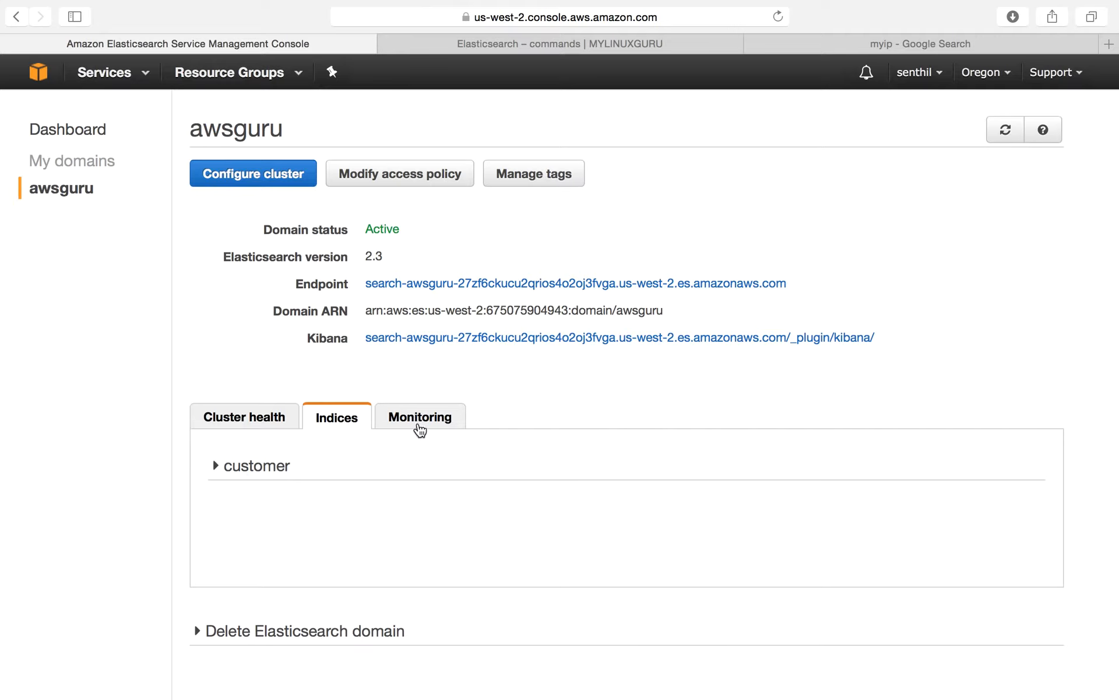
left_click(419, 425)
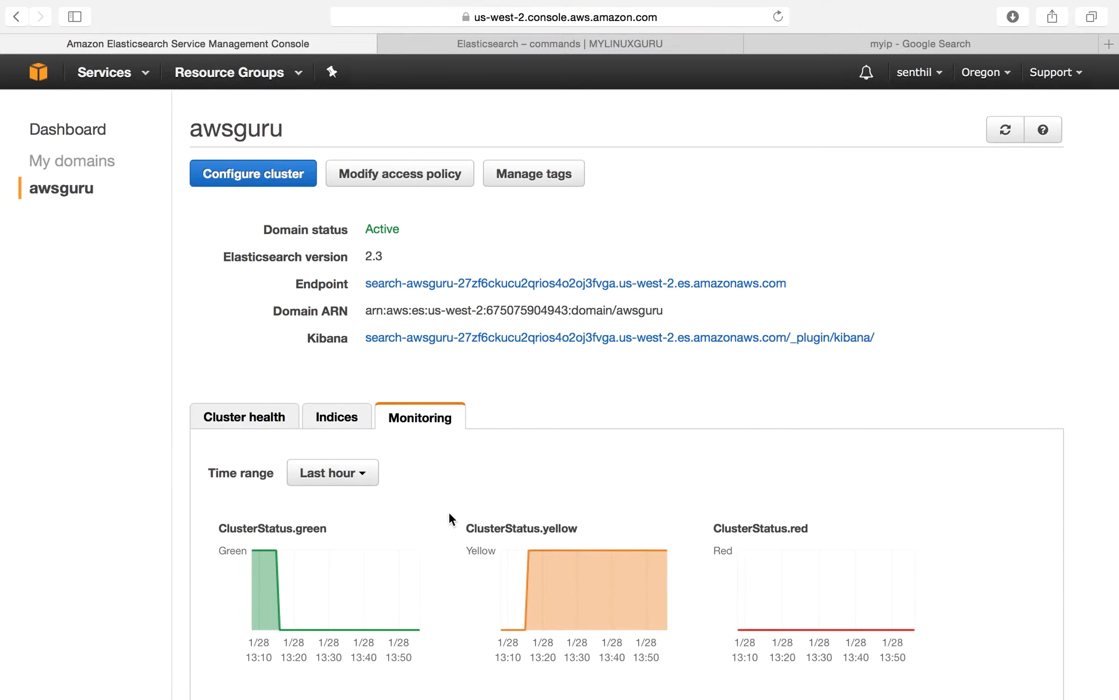
Return from the awsguru domain's monitoring charts to its cluster health and examine the status, node and shard details.
scroll(449, 513, "down", 3)
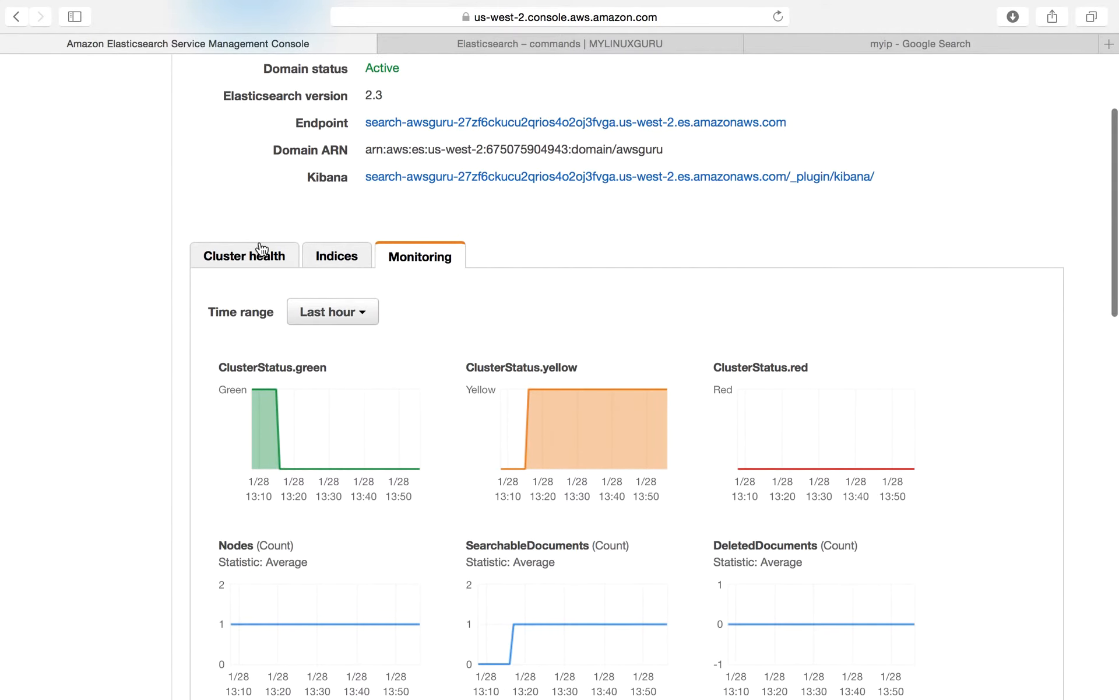
left_click(261, 250)
scroll(465, 277, "up", 3)
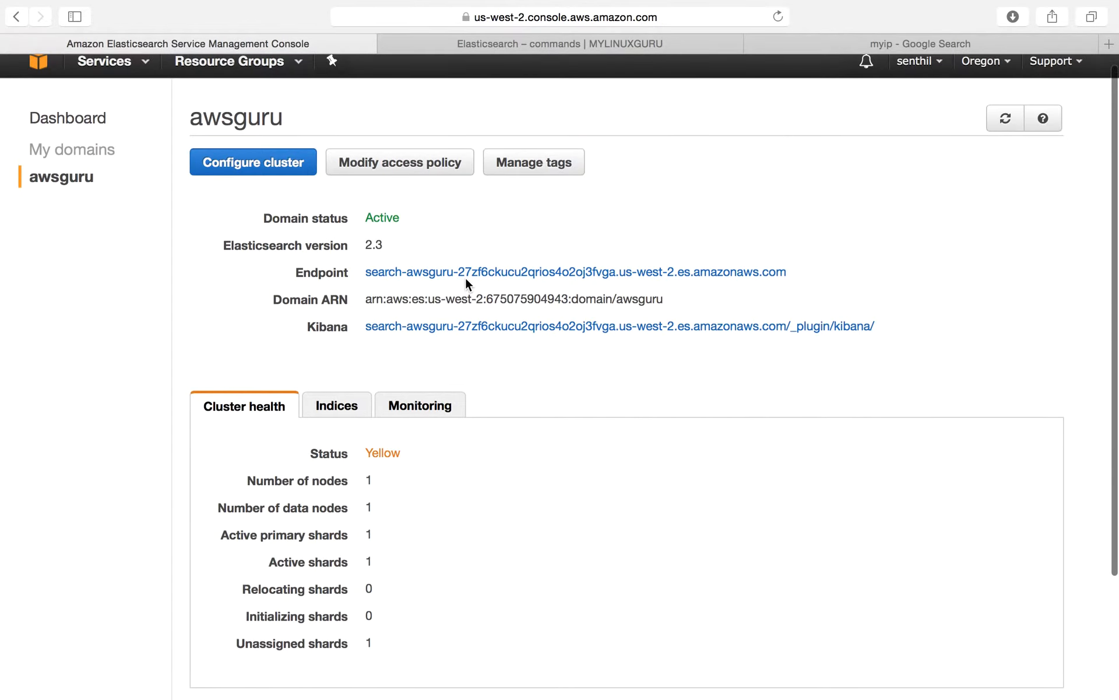
scroll(466, 280, "down", 1)
scroll(520, 218, "down", 1)
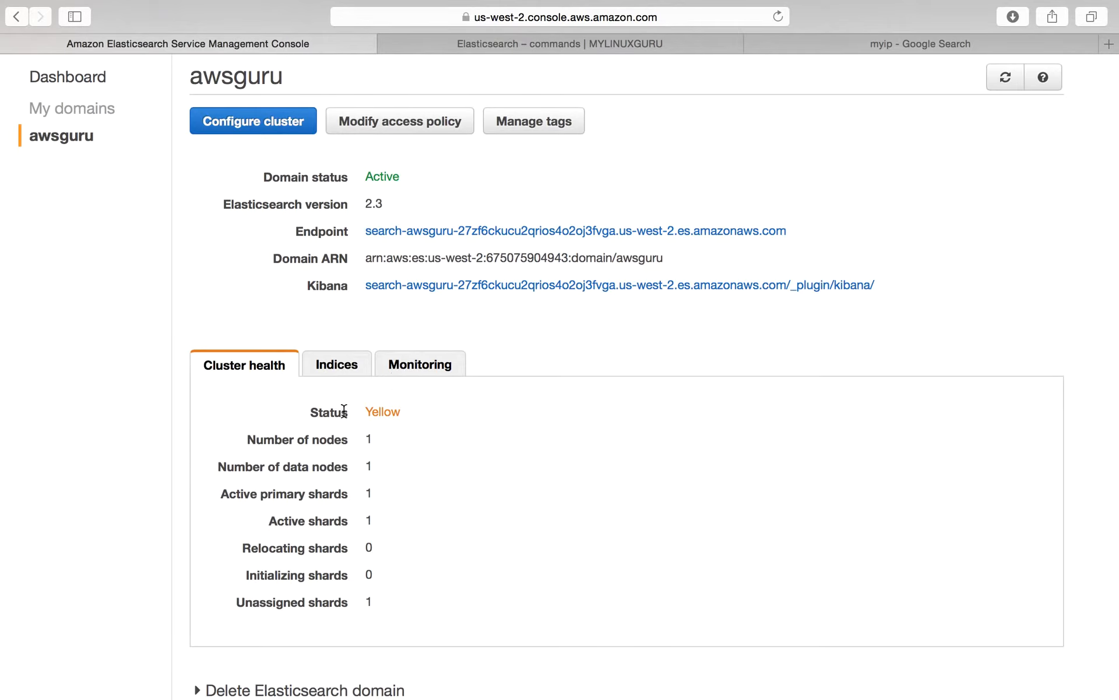
left_click_drag(370, 417, 415, 412)
scroll(566, 362, "down", 5)
scroll(566, 365, "up", 7)
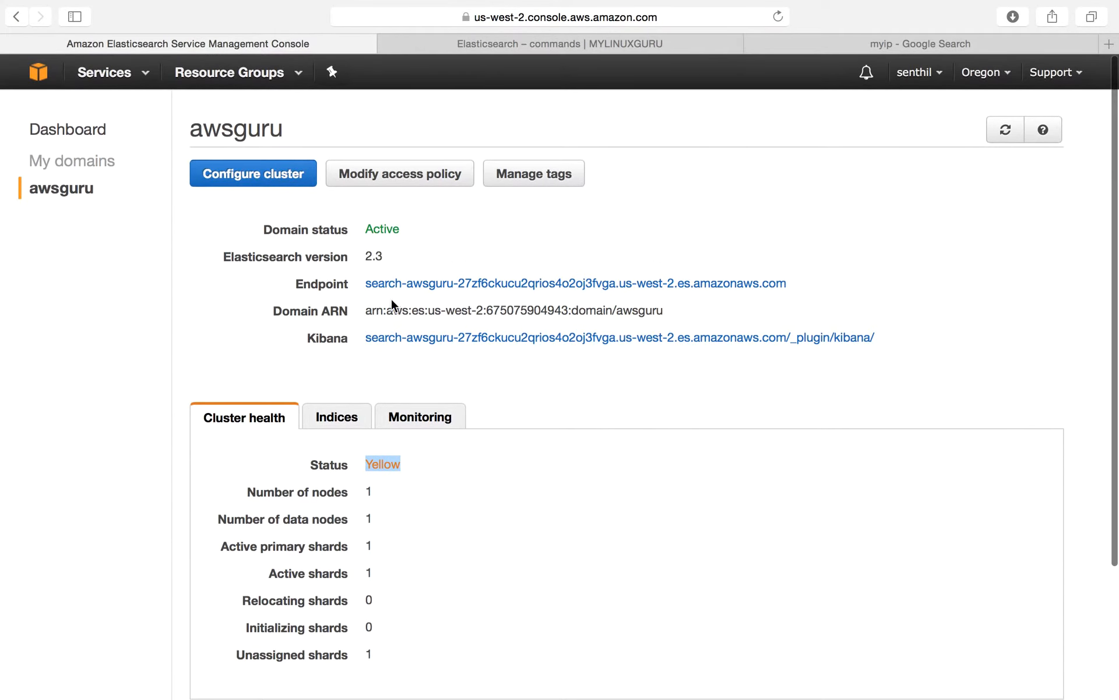
Switch to the MYLINUXGURU site, go back to its index page, and open the recent post "Elasticsearch – commands".
left_click(596, 43)
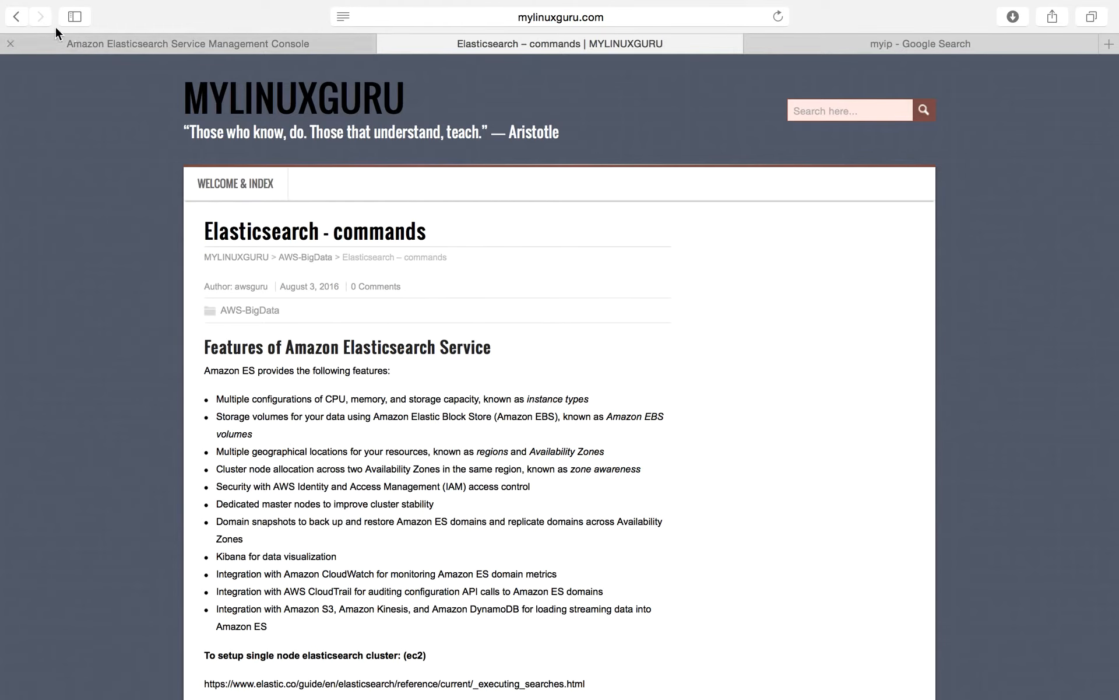
left_click(13, 20)
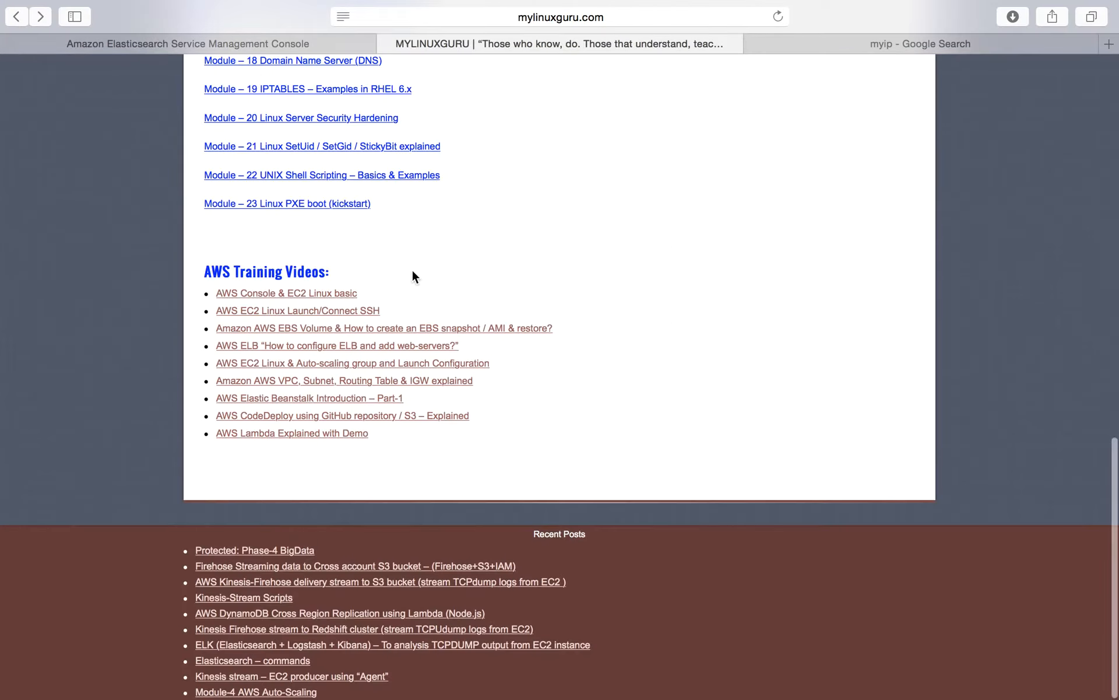
scroll(412, 268, "up", 15)
scroll(411, 503, "down", 15)
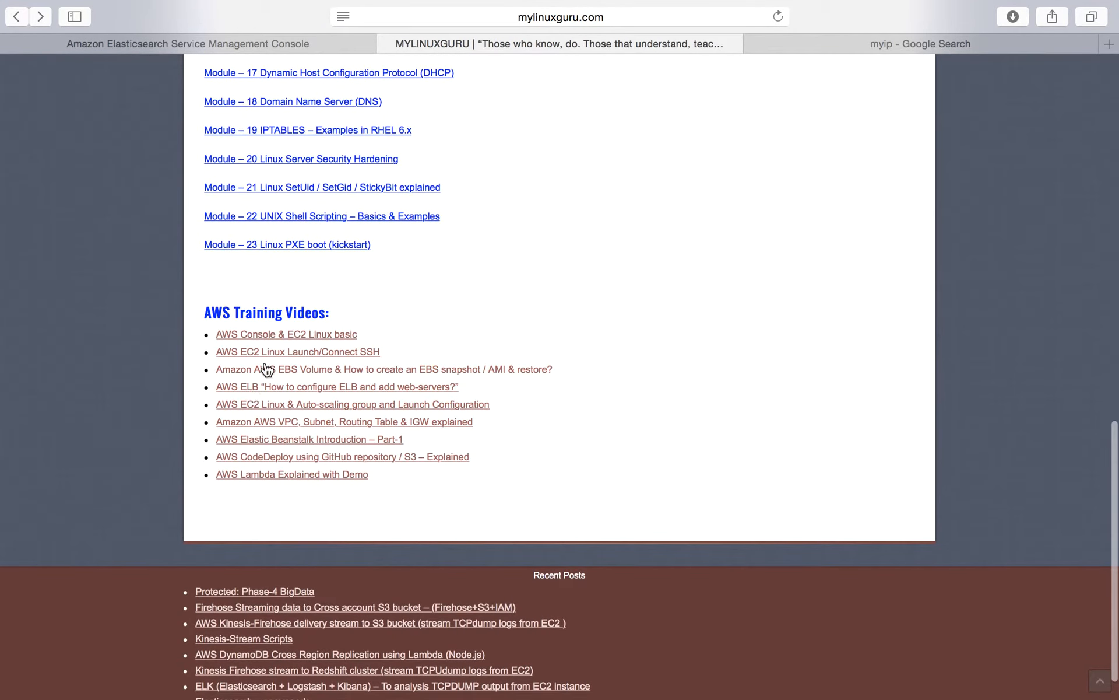
scroll(660, 282, "up", 15)
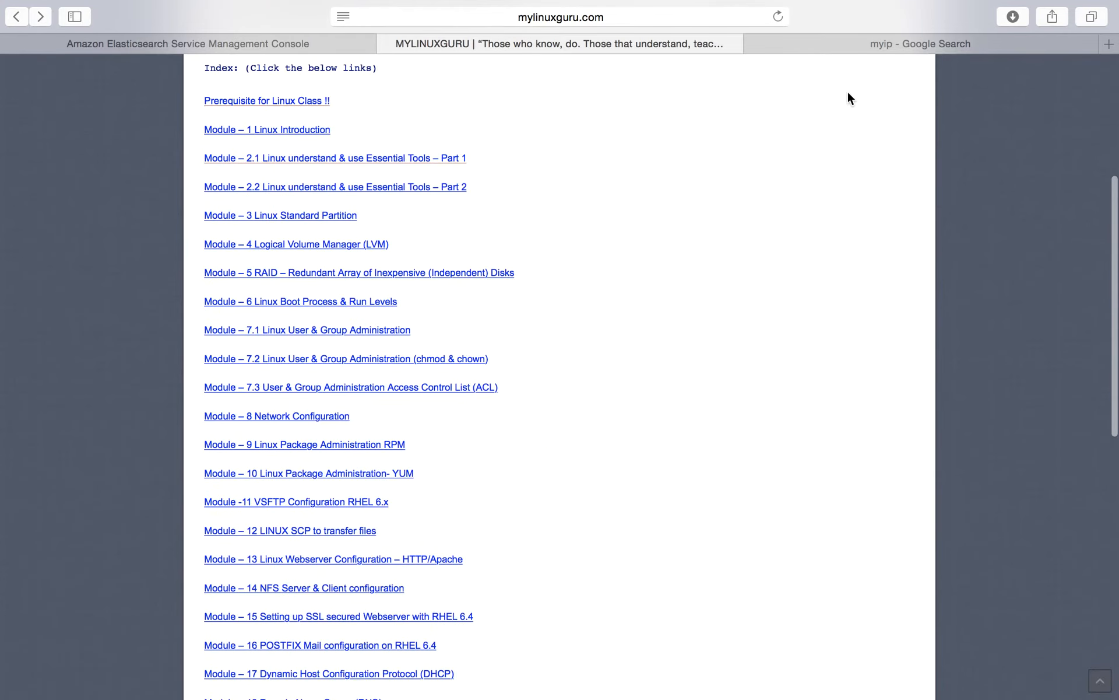
scroll(591, 234, "down", 15)
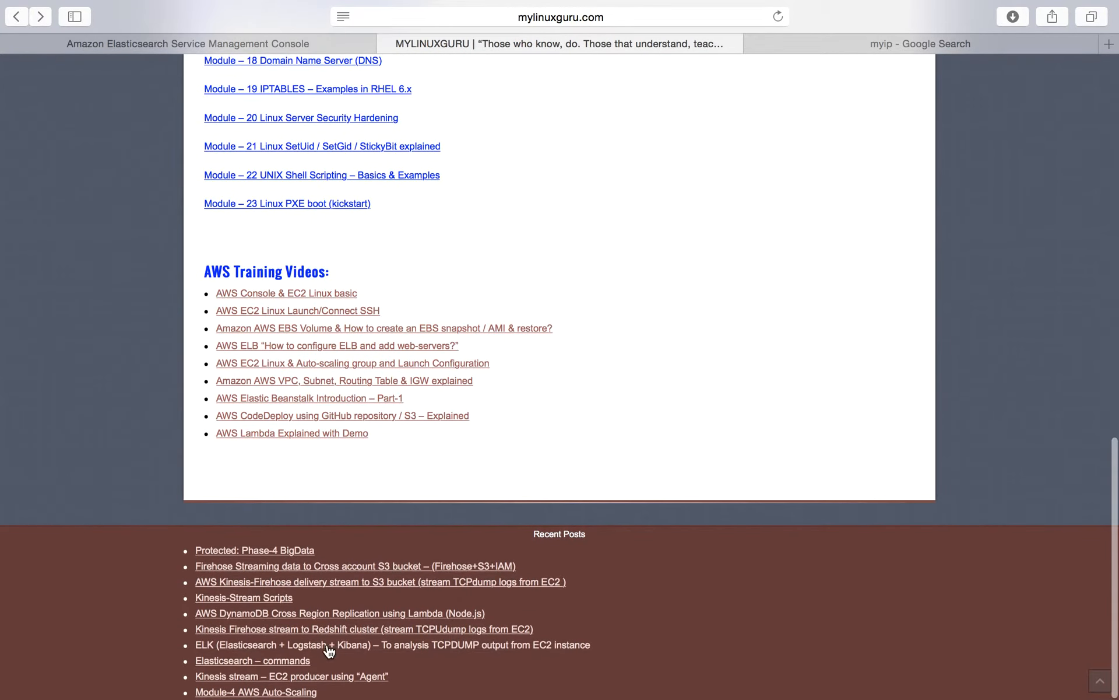
left_click(257, 662)
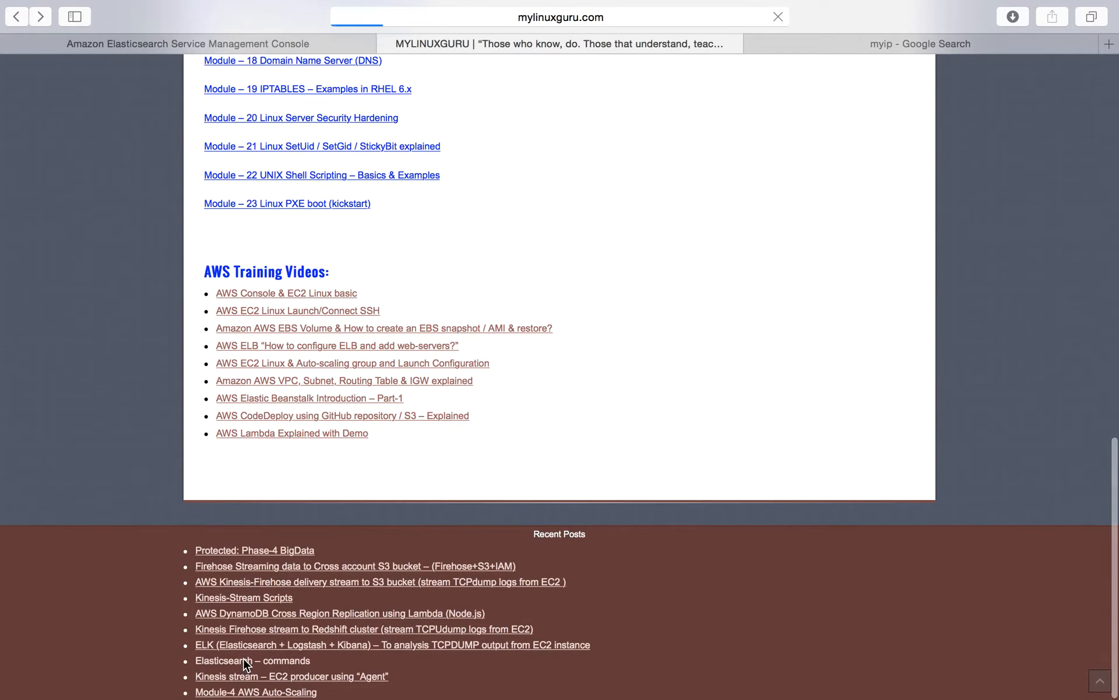
Skim the Elasticsearch commands post, covering the installation steps, the REST API explanation and the curl examples.
scroll(598, 561, "down", 12)
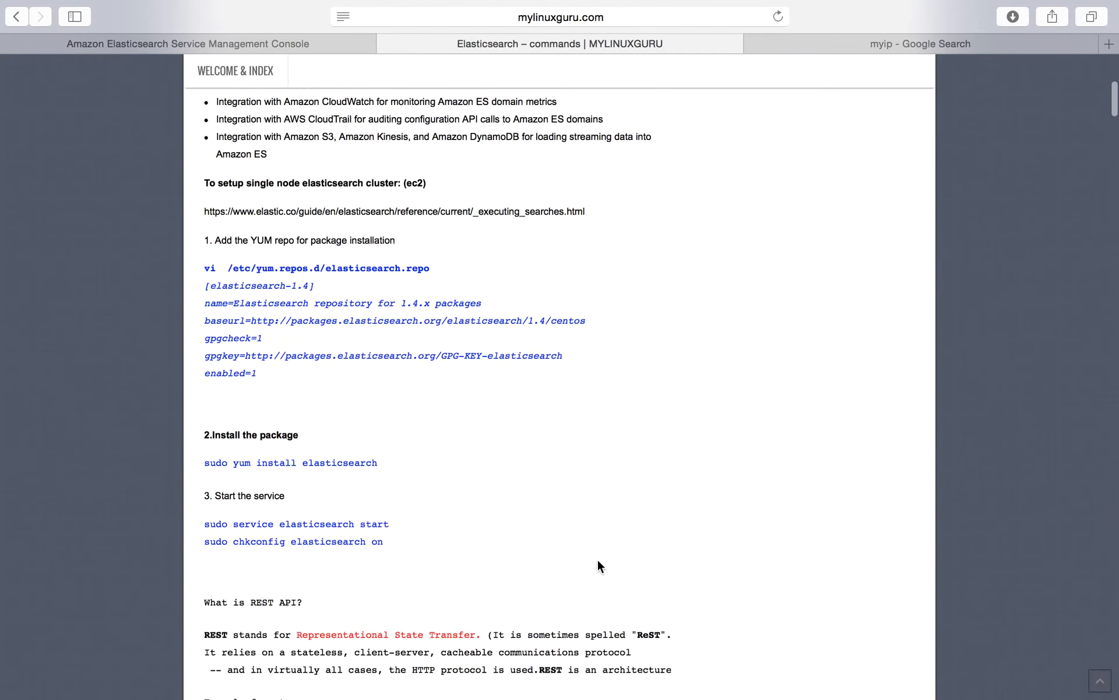
scroll(598, 564, "down", 15)
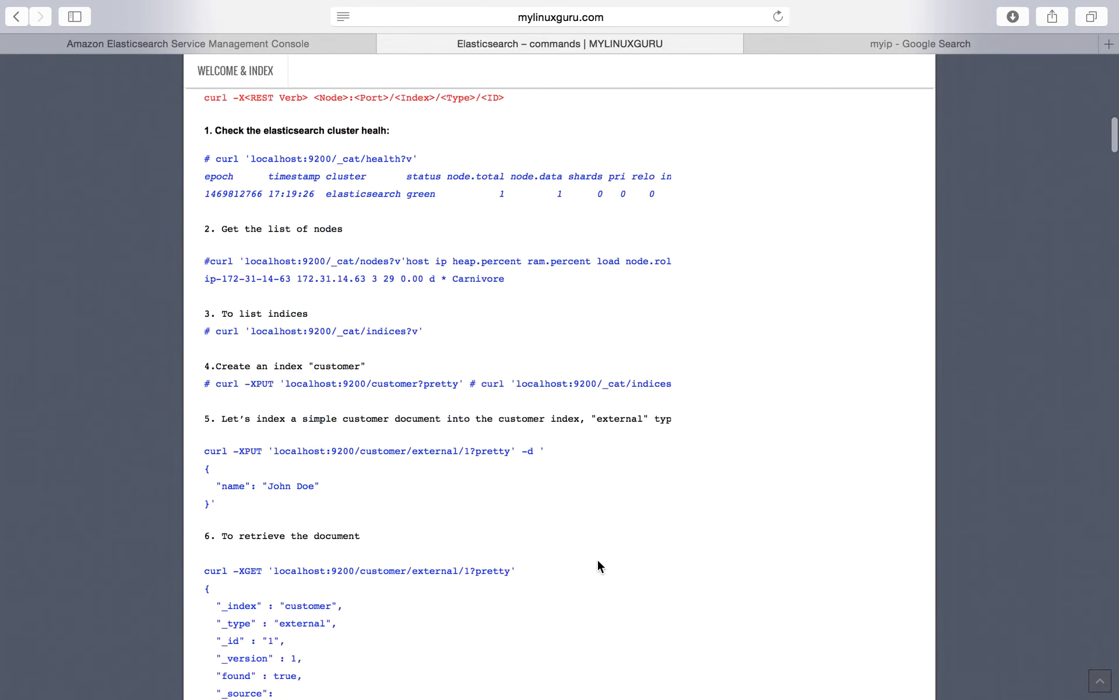
scroll(598, 564, "down", 5)
scroll(598, 565, "up", 15)
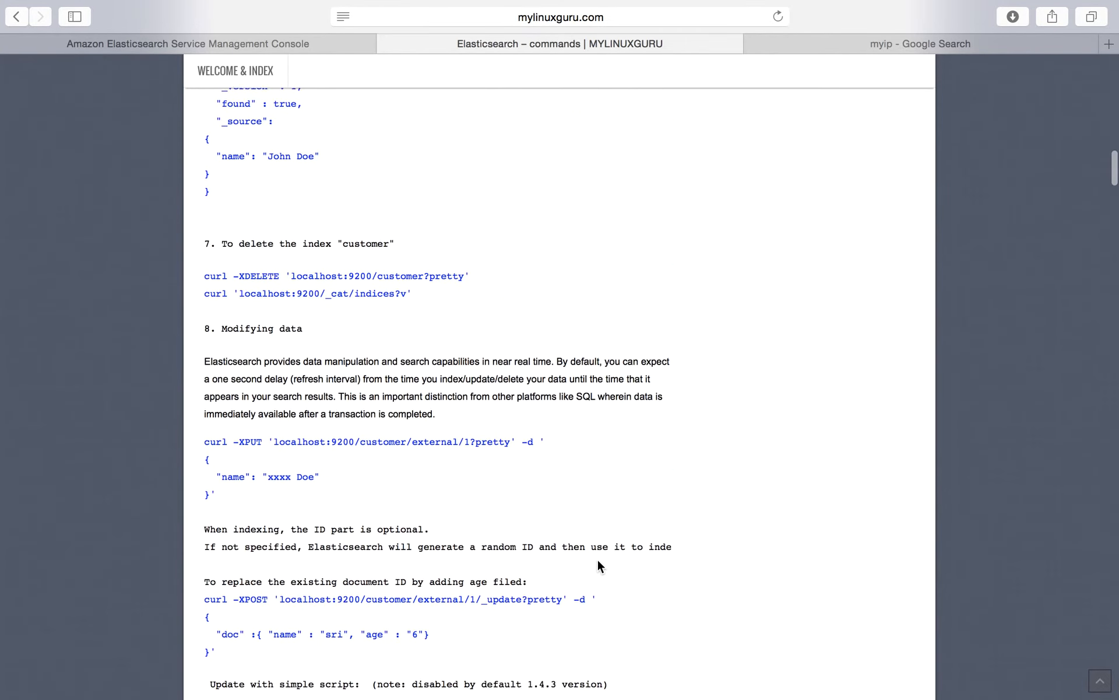
scroll(599, 561, "down", 1)
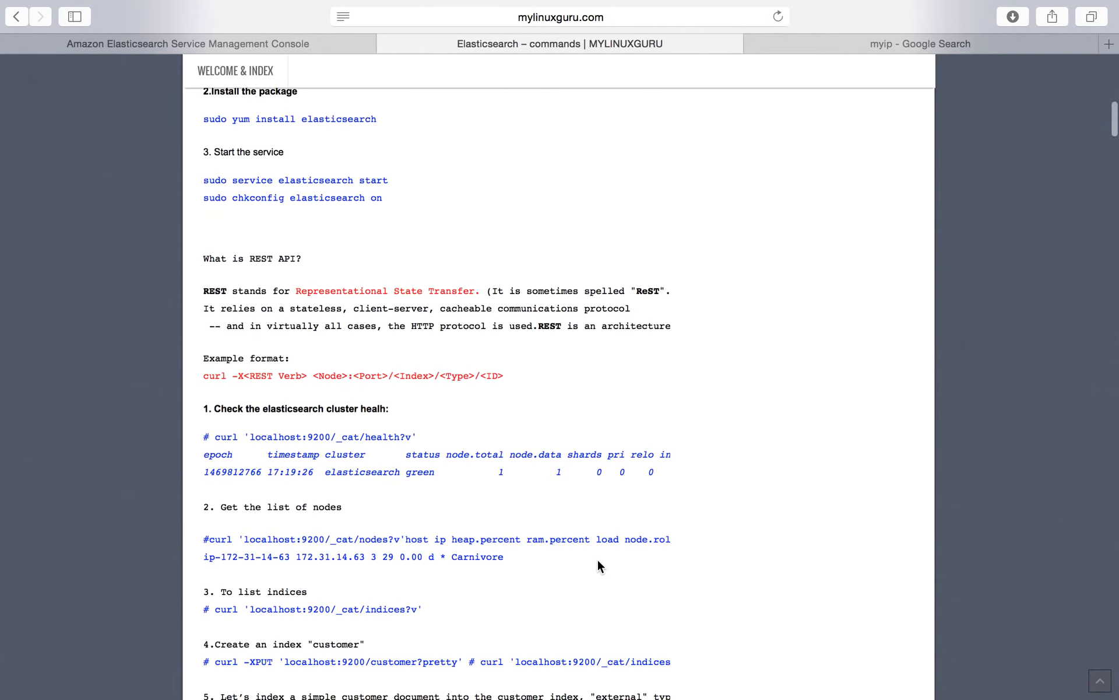
scroll(598, 561, "up", 10)
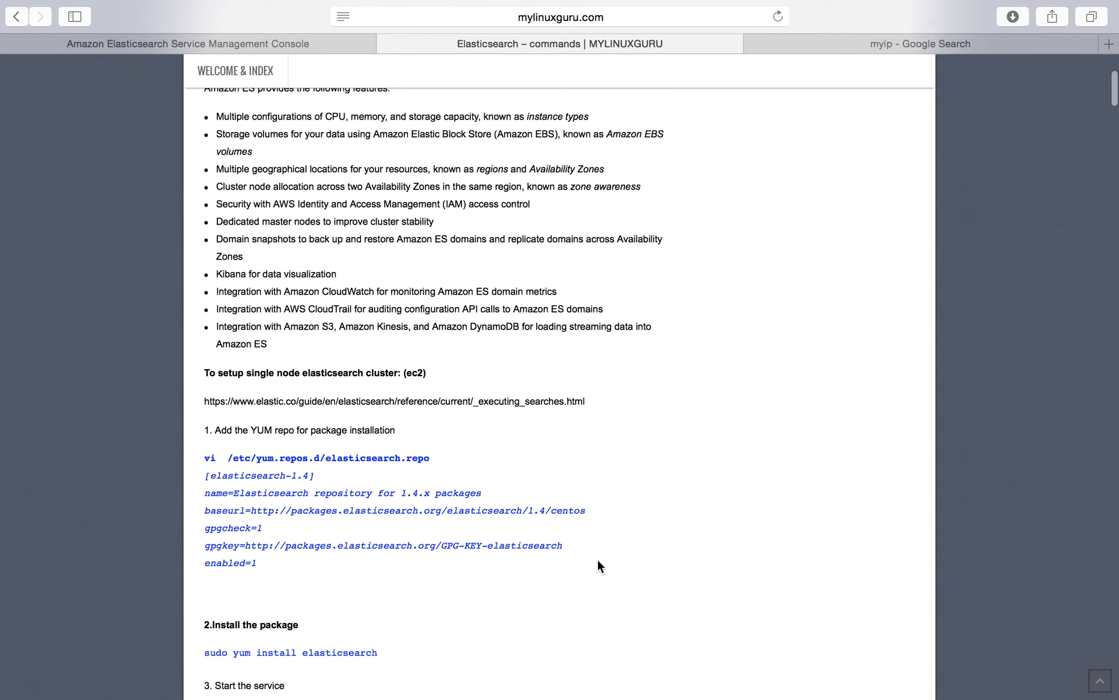
scroll(599, 564, "down", 3)
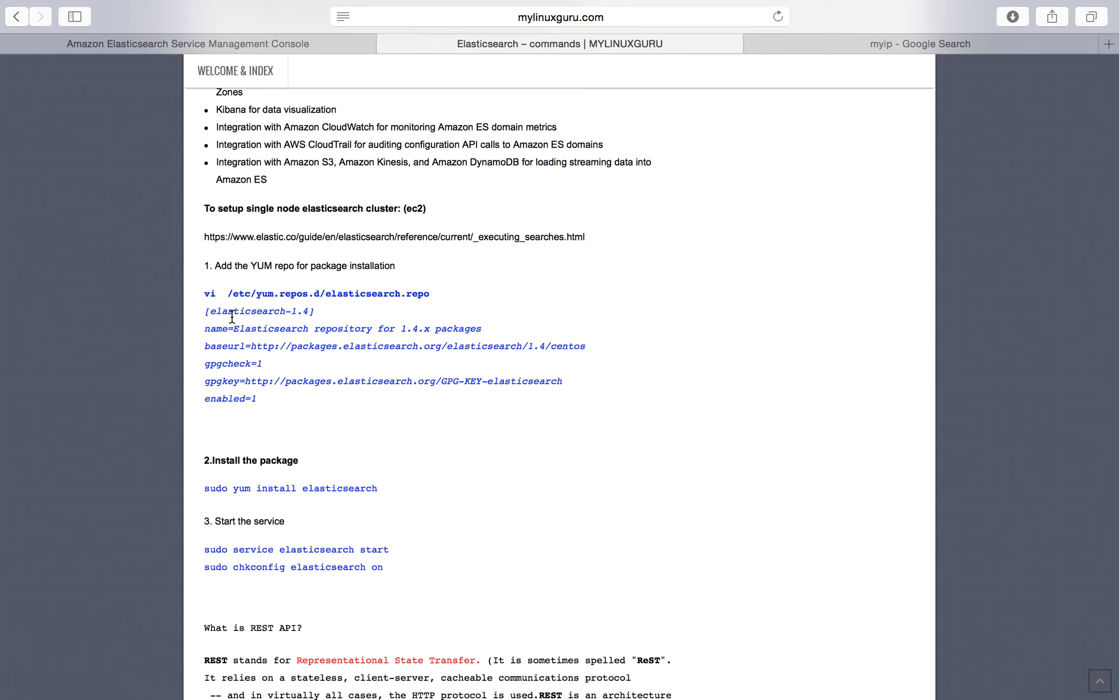
Examine the instructions for adding the YUM repo, installing the elasticsearch package and starting the service on a single EC2 node.
left_click_drag(205, 291, 319, 420)
left_click(367, 486)
scroll(367, 487, "down", 5)
left_click_drag(394, 443, 211, 179)
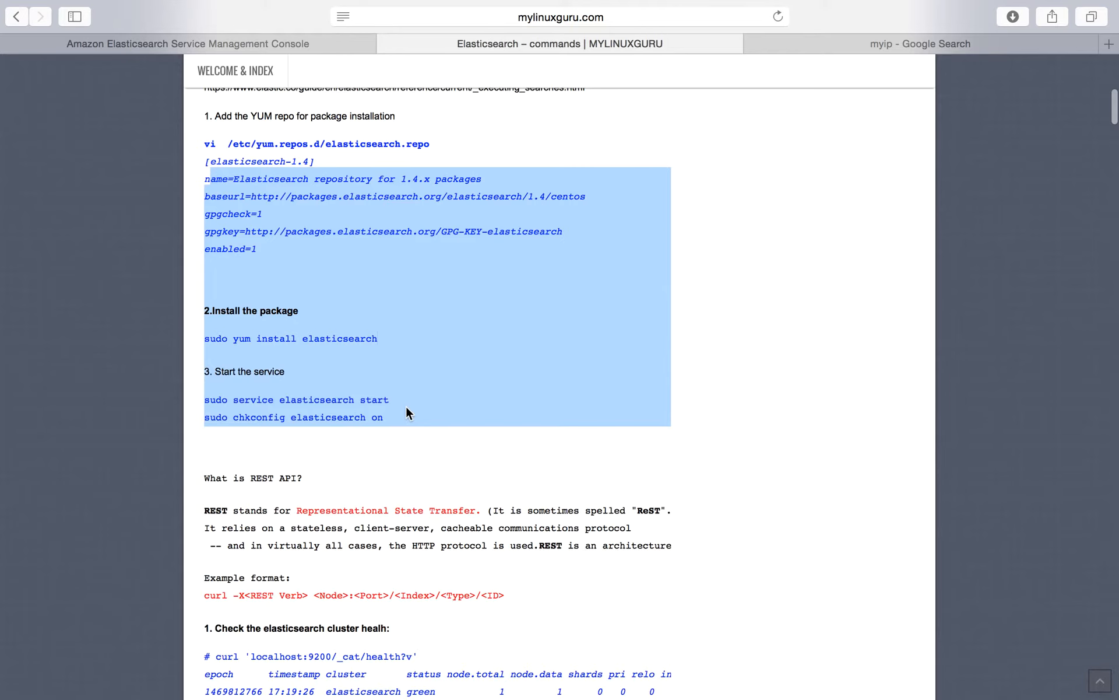
left_click(706, 415)
scroll(707, 415, "down", 2)
scroll(707, 410, "down", 8)
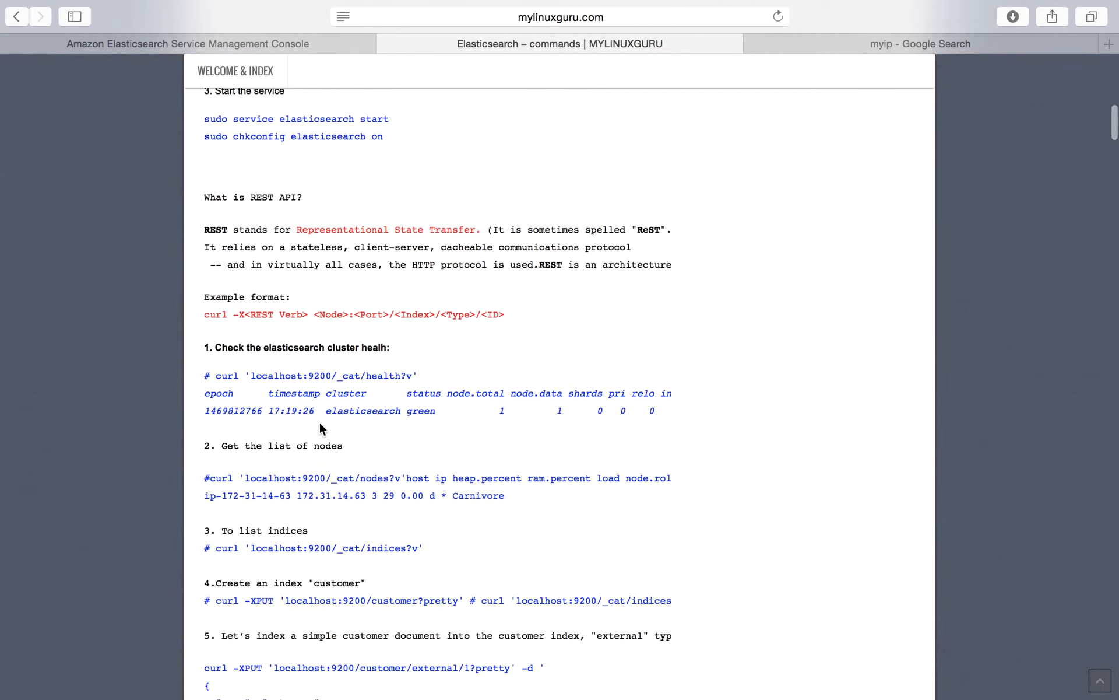
Examine the localhost host and port 9200 in the cluster health curl example, and compare them with the awsguru domain endpoint.
scroll(471, 505, "down", 4)
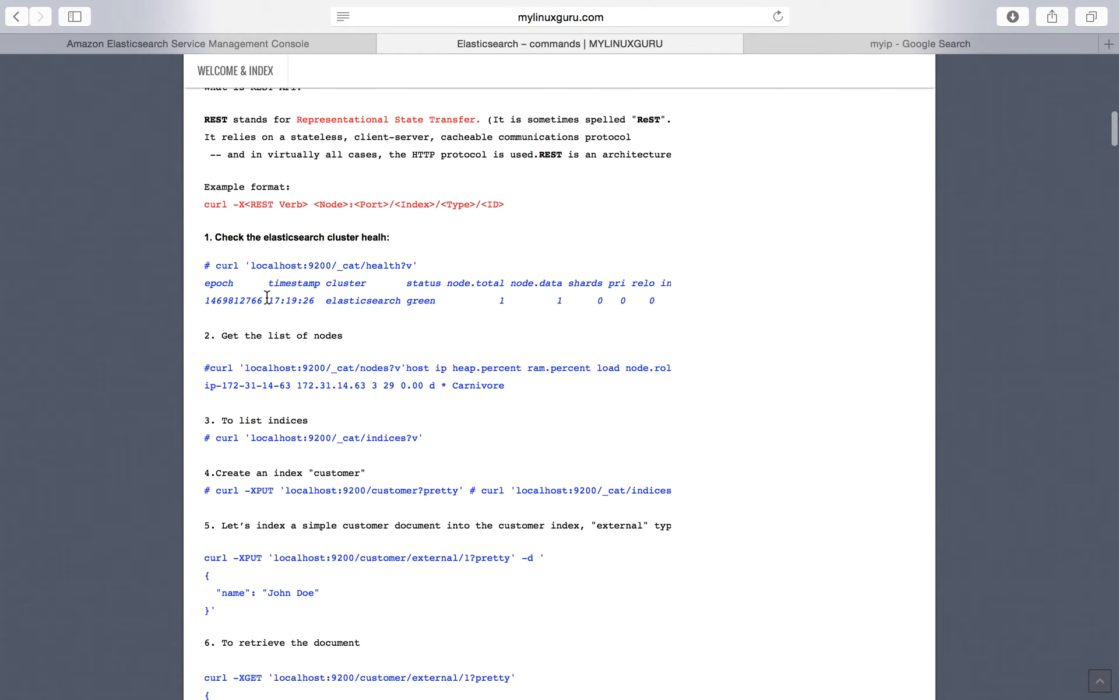
left_click_drag(251, 265, 332, 264)
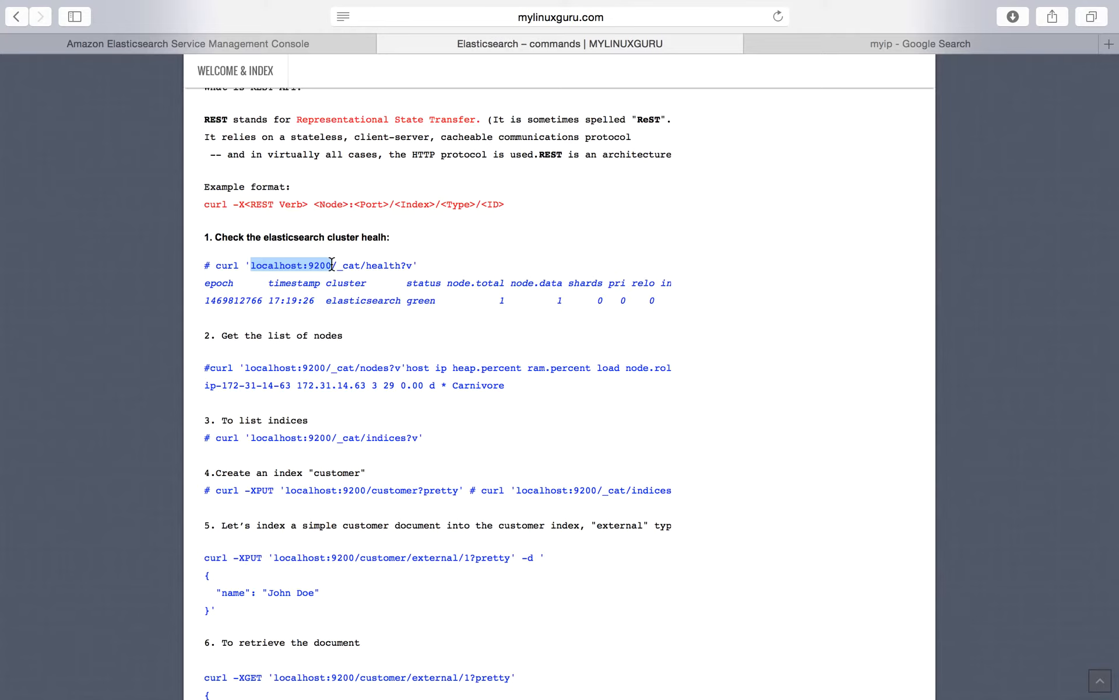
double_click(315, 267)
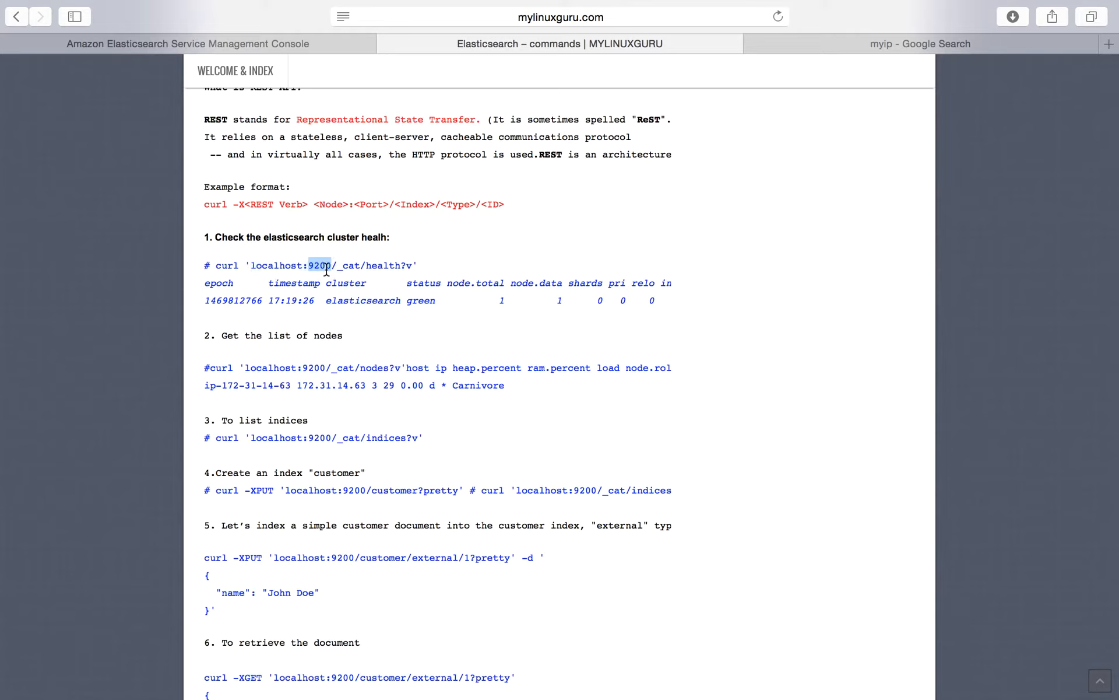
double_click(276, 267)
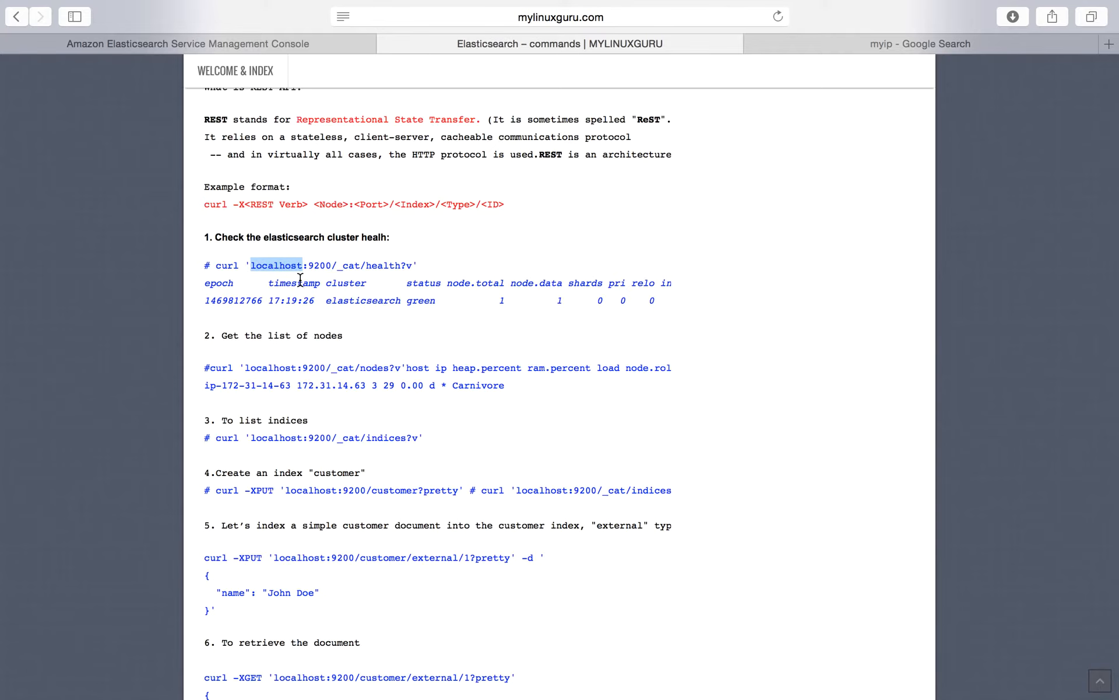
left_click(218, 38)
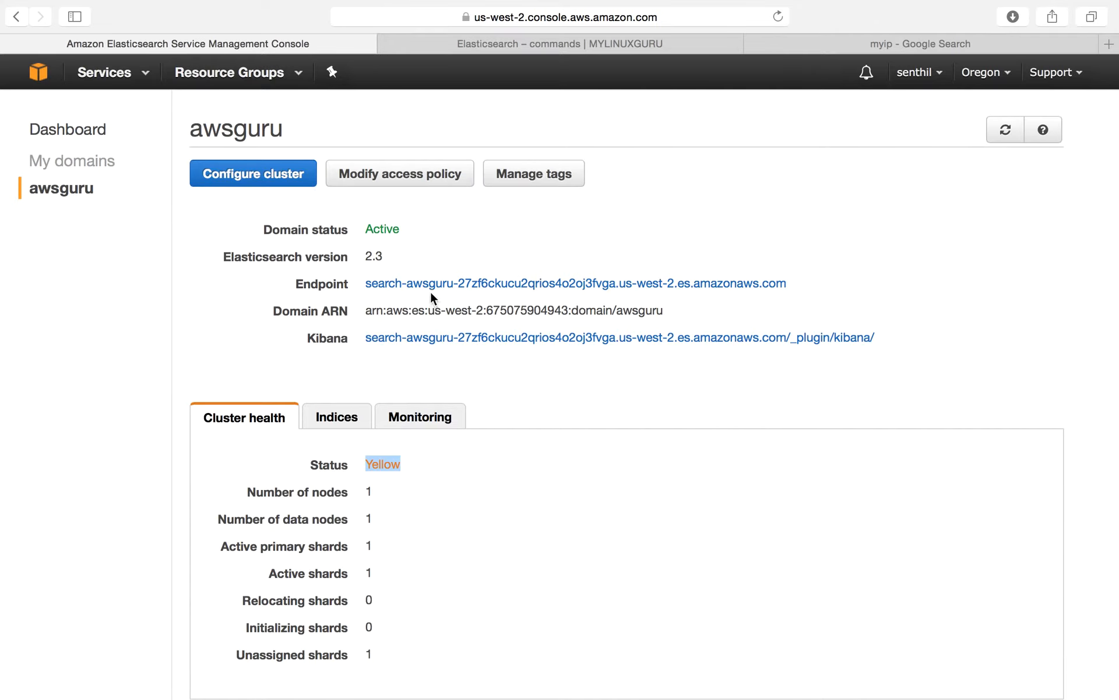
left_click(521, 42)
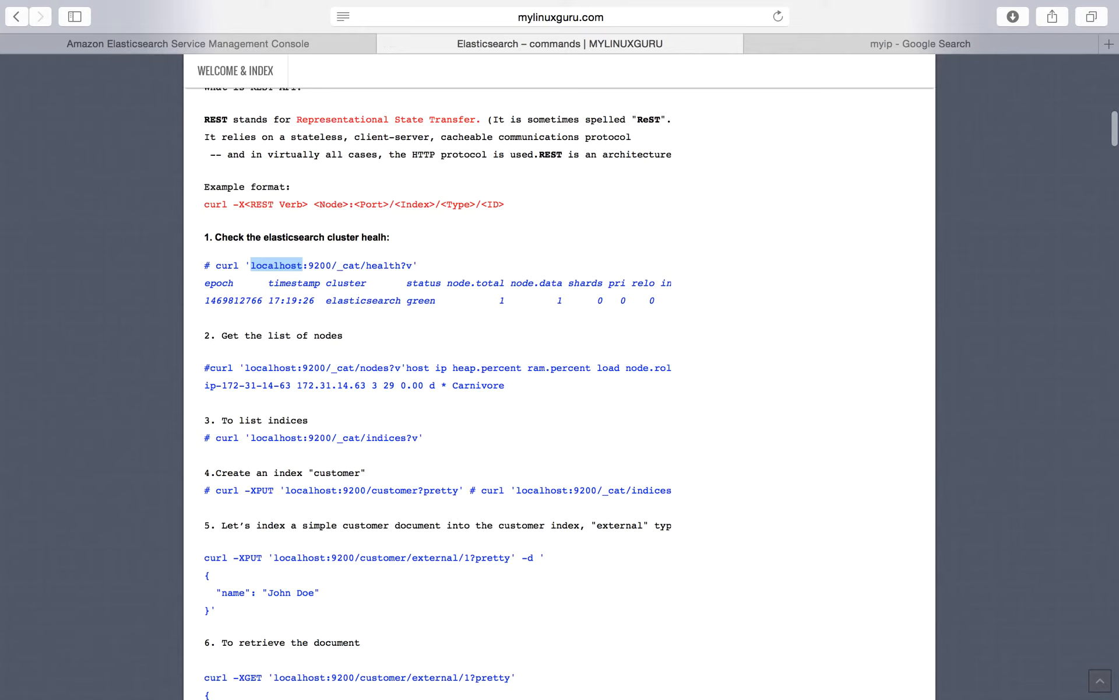
Switch to TextEditor and copy the curl command that queries _cat/health?v on the awsguru endpoint.
mouse_move(548, 681)
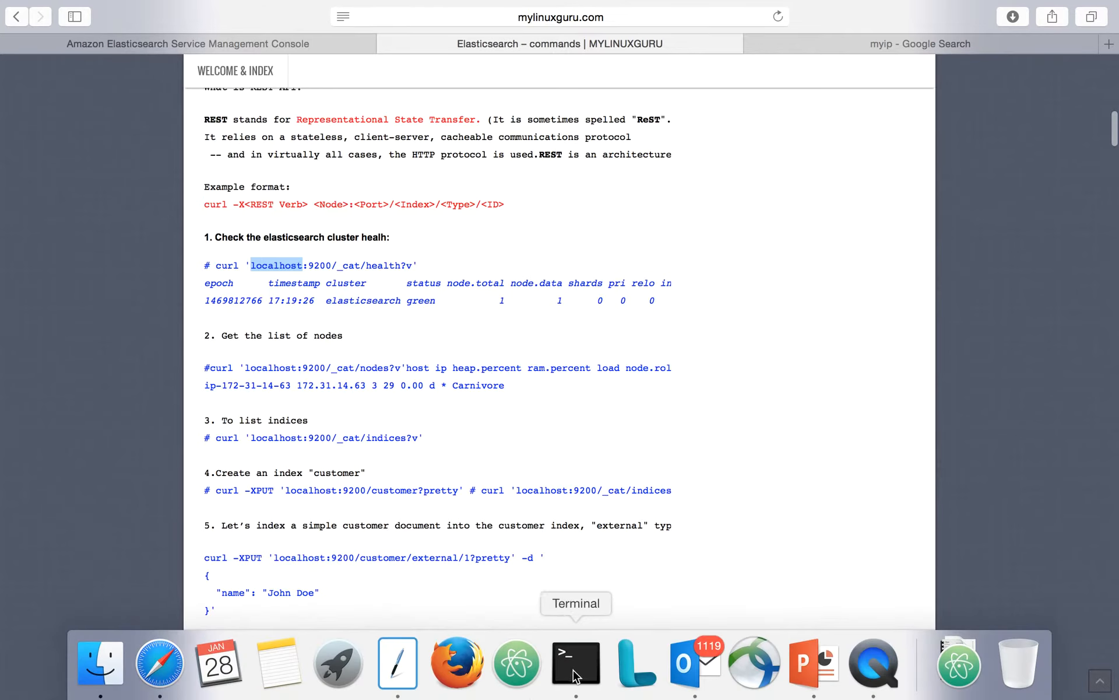
left_click(398, 671)
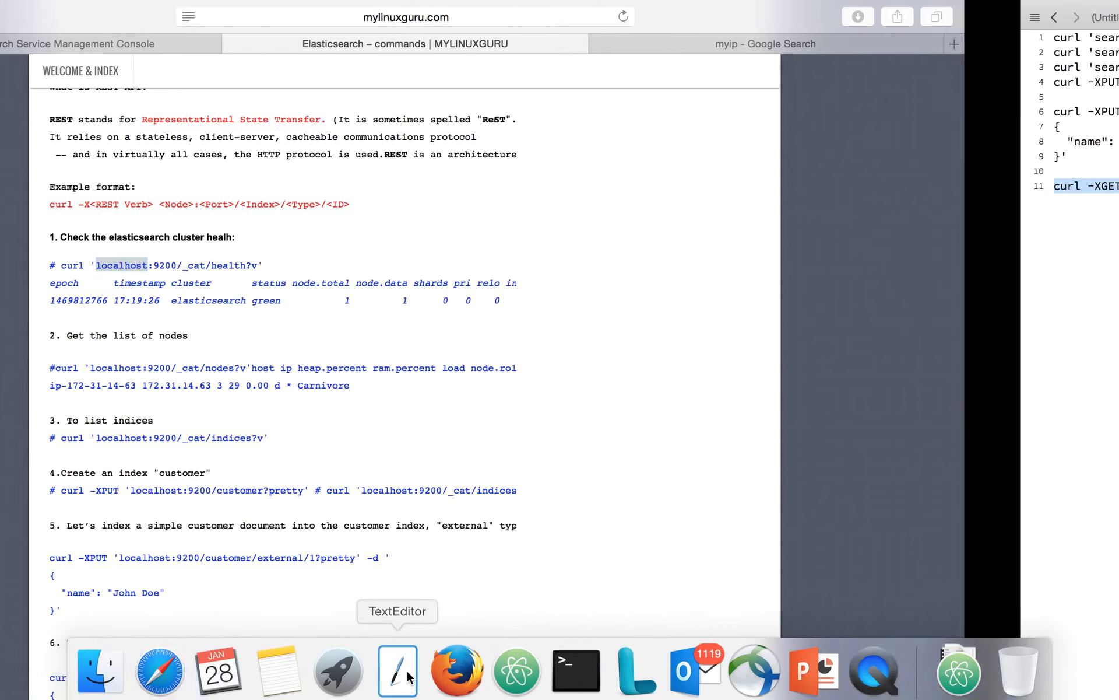
left_click(318, 408)
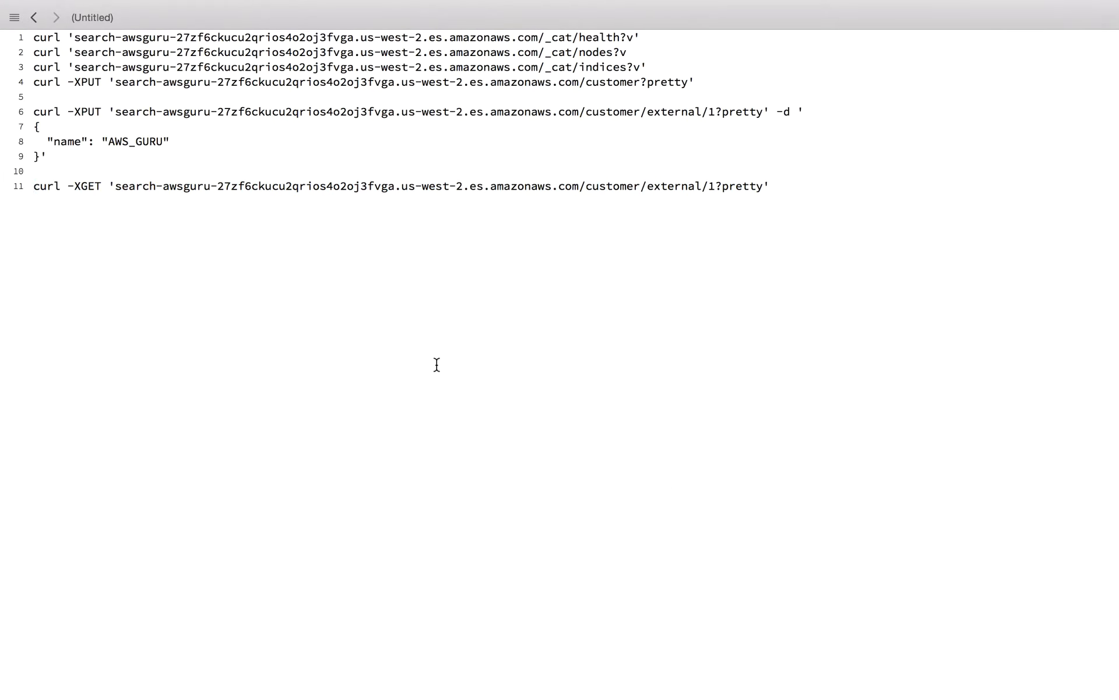
left_click_drag(31, 41, 75, 38)
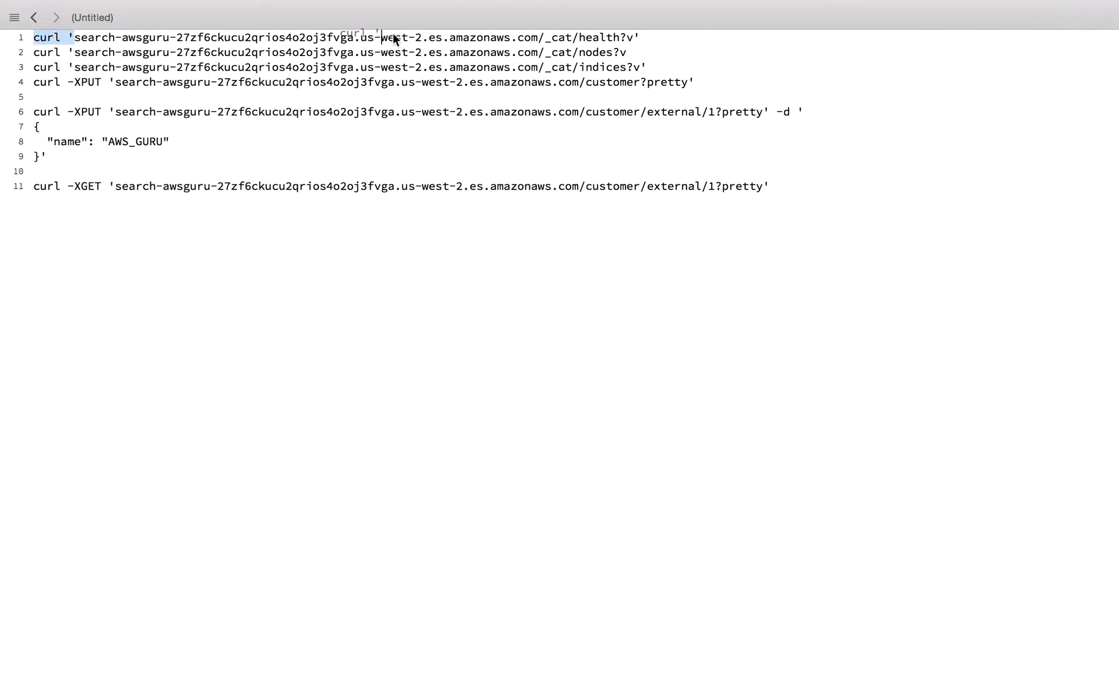
left_click(88, 33)
left_click_drag(545, 38, 566, 38)
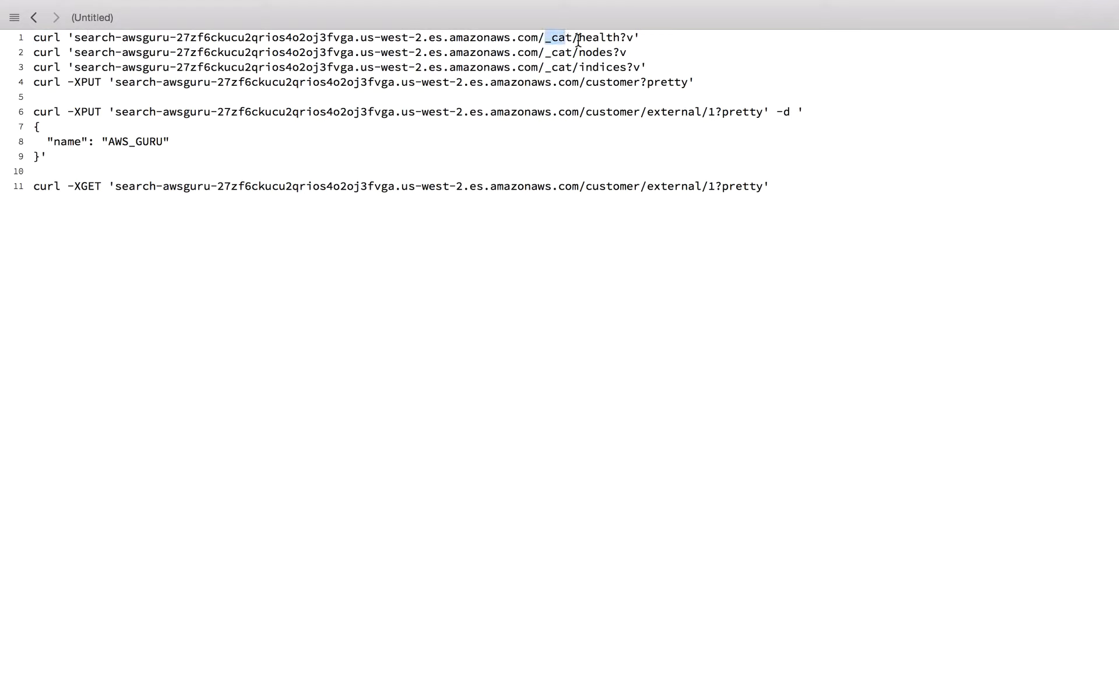
left_click(578, 40)
left_click_drag(650, 40, 1, 24)
key("super+c")
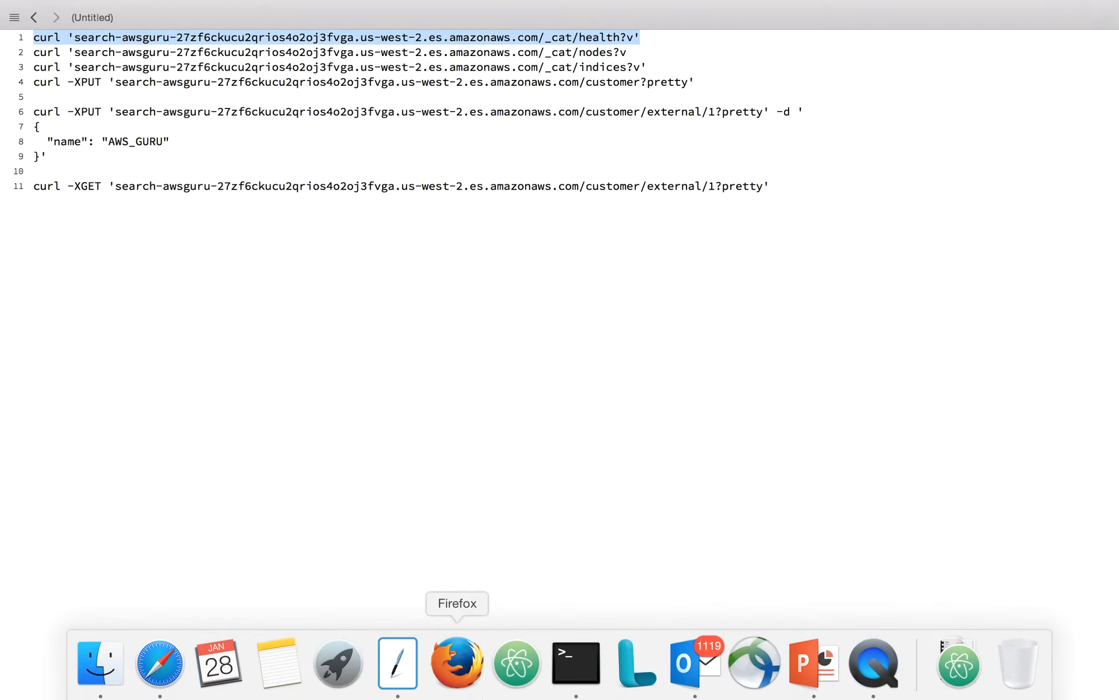
Switch to Terminal, paste the copied _cat/health?v curl command for the awsguru endpoint, and run it.
left_click(574, 660)
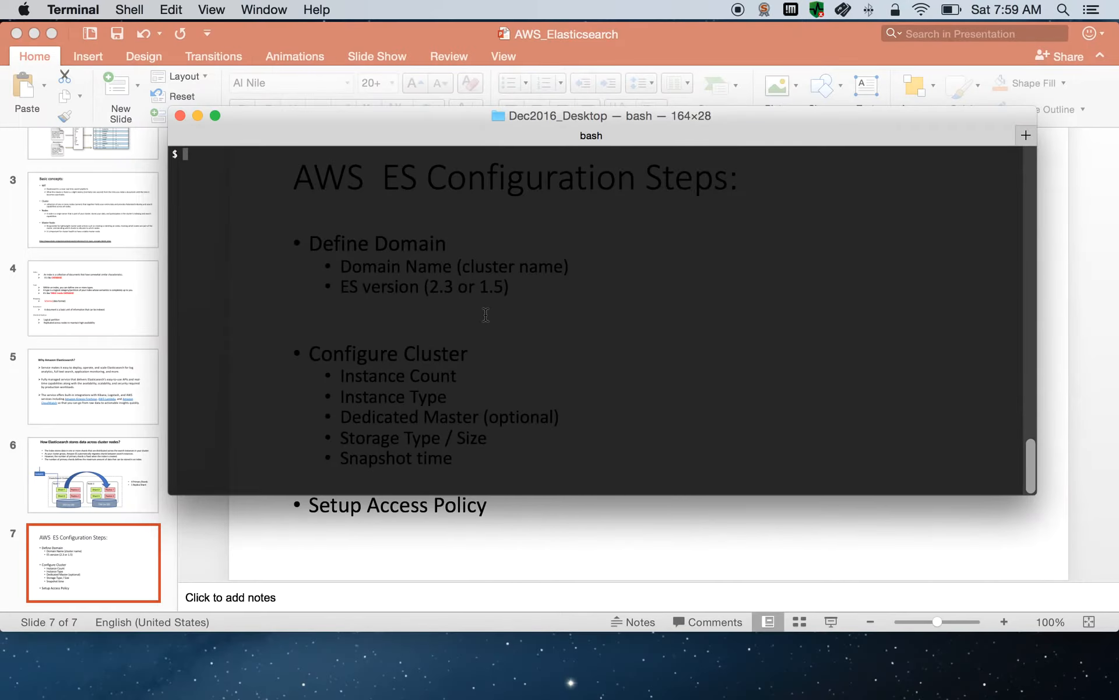
right_click(486, 314)
left_click(510, 337)
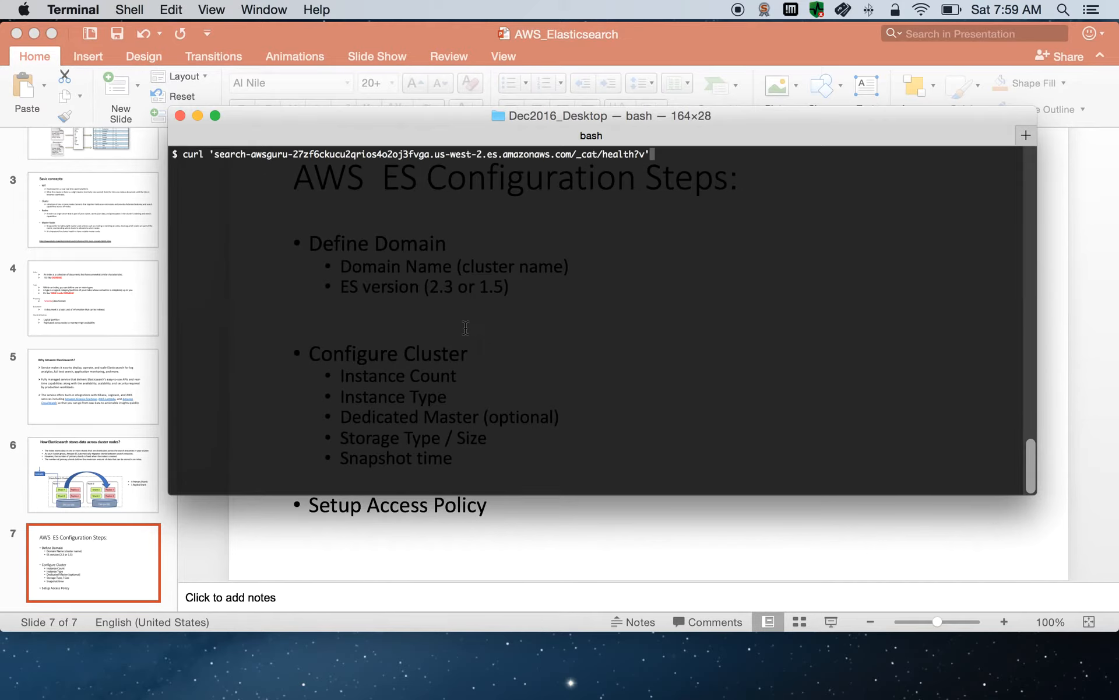
key("Return")
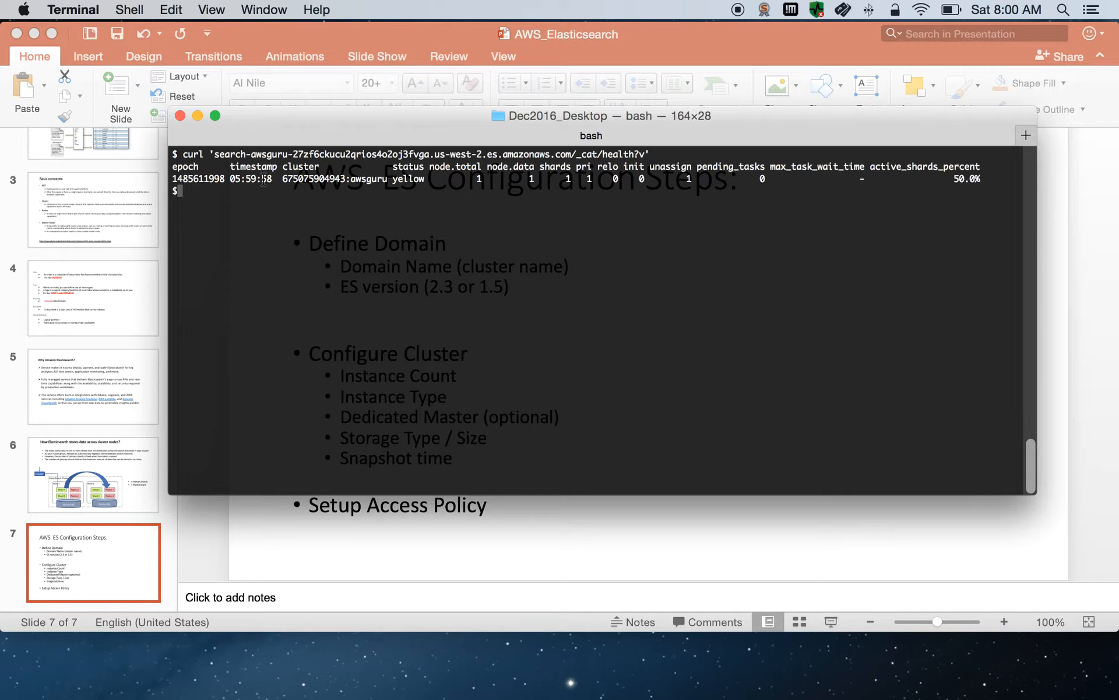
Examine the cluster name, status, node total and shards values in the health command's output.
double_click(302, 180)
double_click(364, 179)
double_click(406, 179)
double_click(478, 178)
double_click(568, 178)
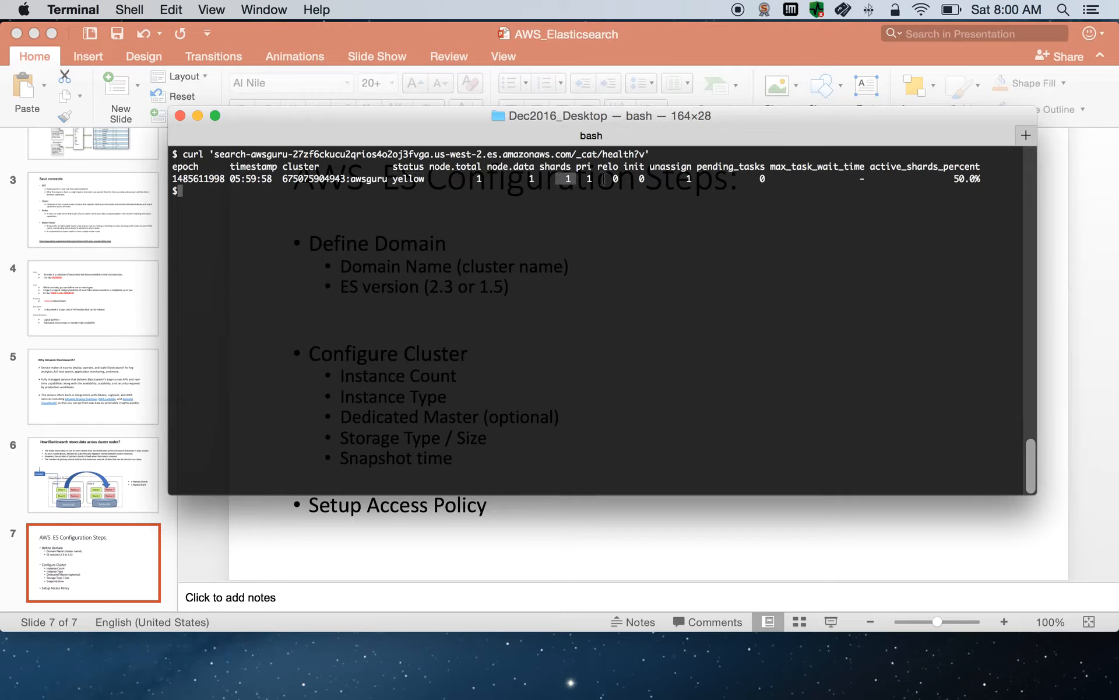
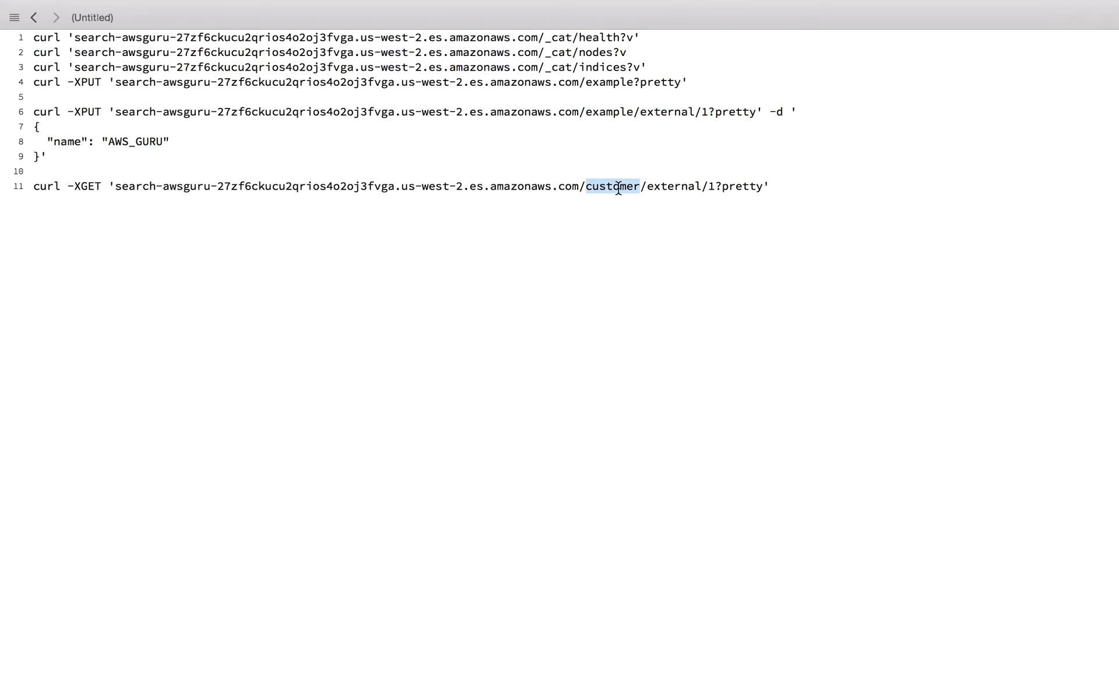
Replace the index name in the curl -XGET command with "example" and copy the whole command.
type("example")
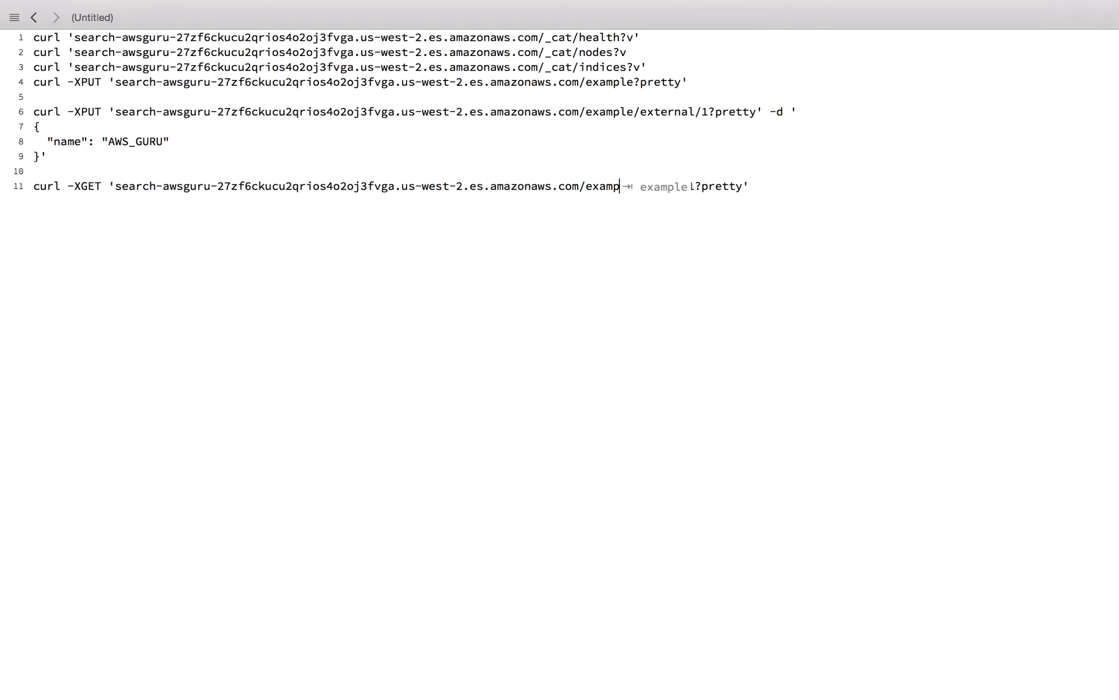
key("super+Right")
left_click_drag(32, 186, 735, 192)
double_click(81, 111)
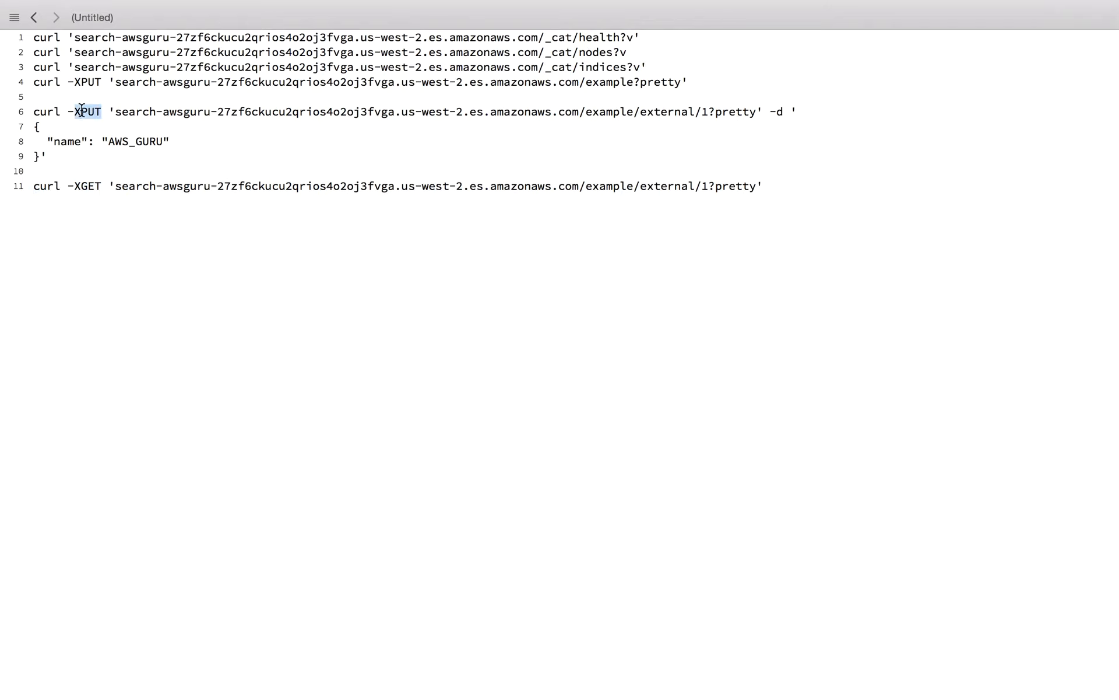
double_click(87, 186)
left_click_drag(34, 186, 770, 186)
Switch to Terminal, run the copied curl -XGET command for example/external/1?pretty, and check the name value in the returned document.
key("super+Tab")
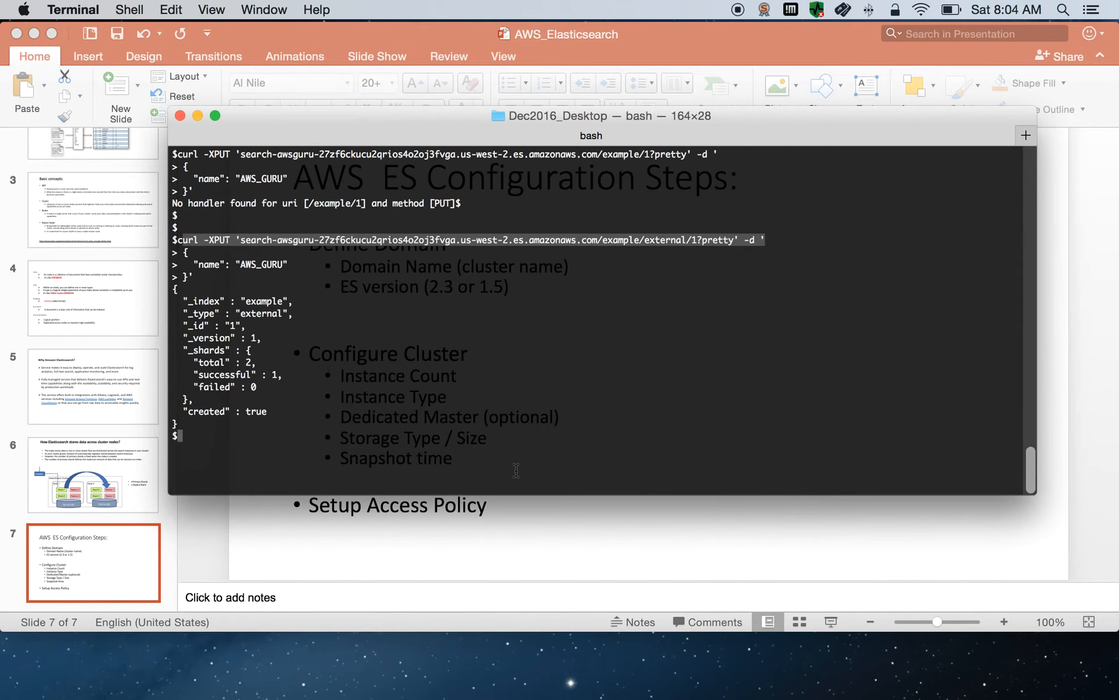
right_click(547, 386)
left_click(579, 409)
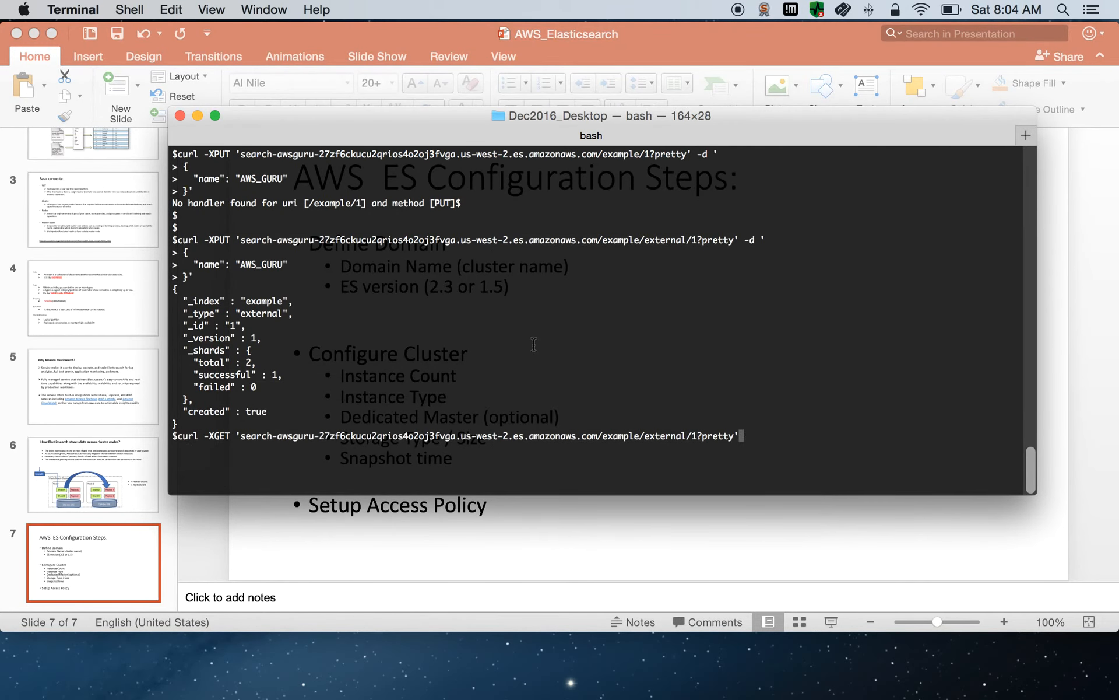
key("Return")
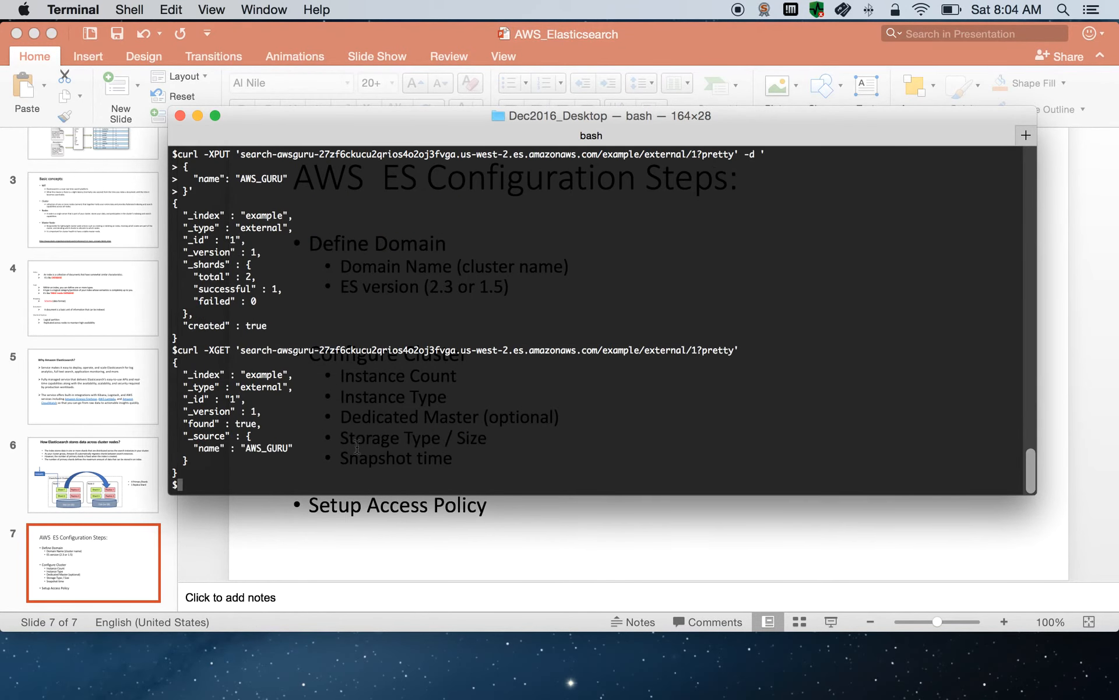
left_click_drag(247, 445, 331, 443)
left_click(428, 447)
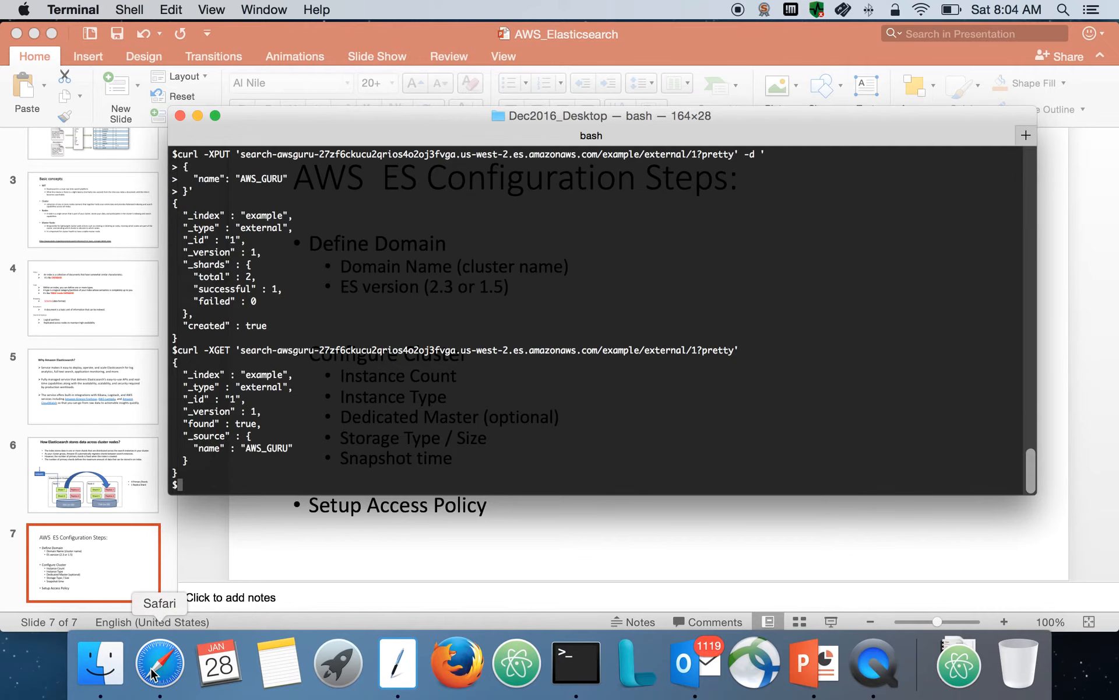
Switch to Safari and review the Elasticsearch commands page's curl examples for retrieving, modifying, deleting and batch-processing documents.
left_click(154, 672)
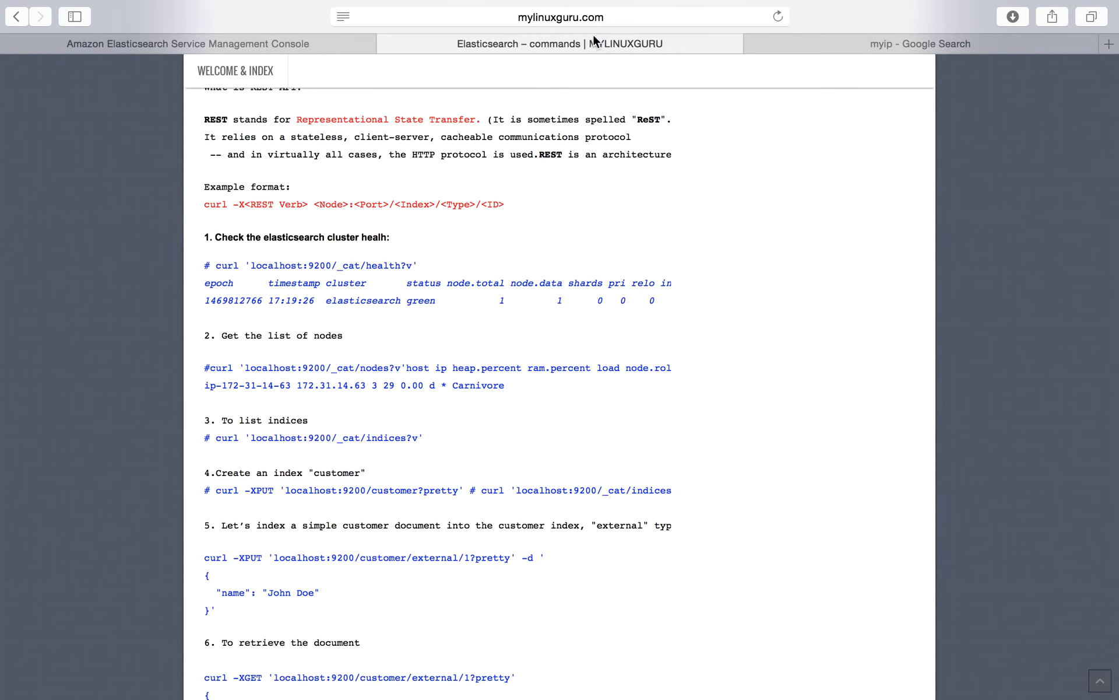
scroll(400, 504, "down", 5)
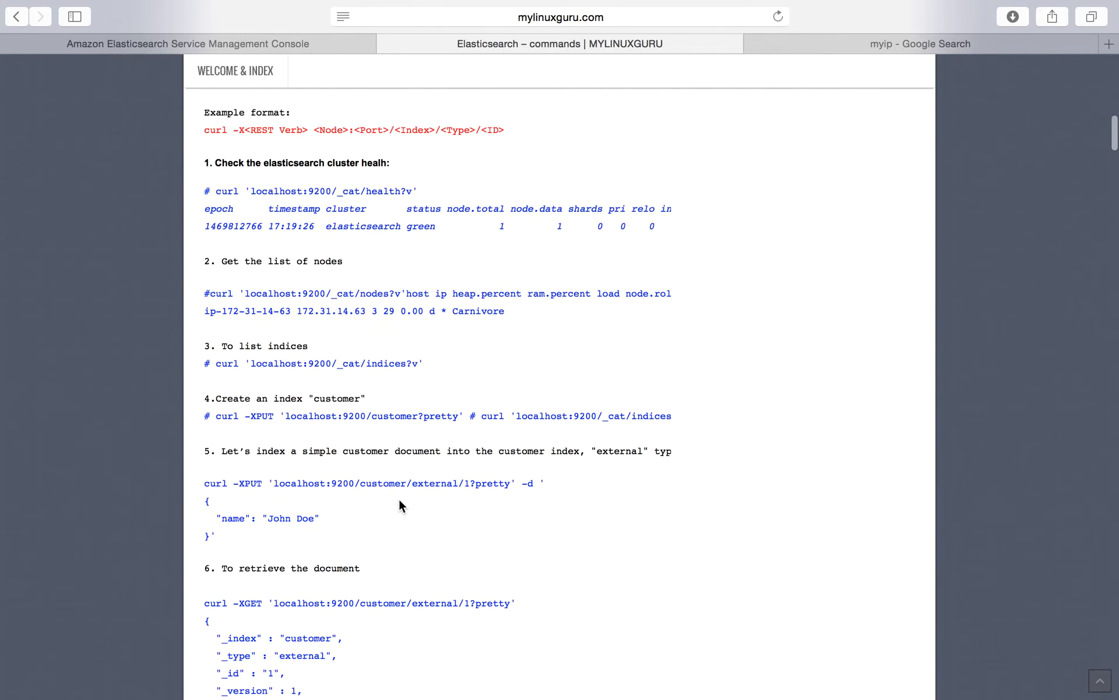
scroll(399, 500, "up", 5)
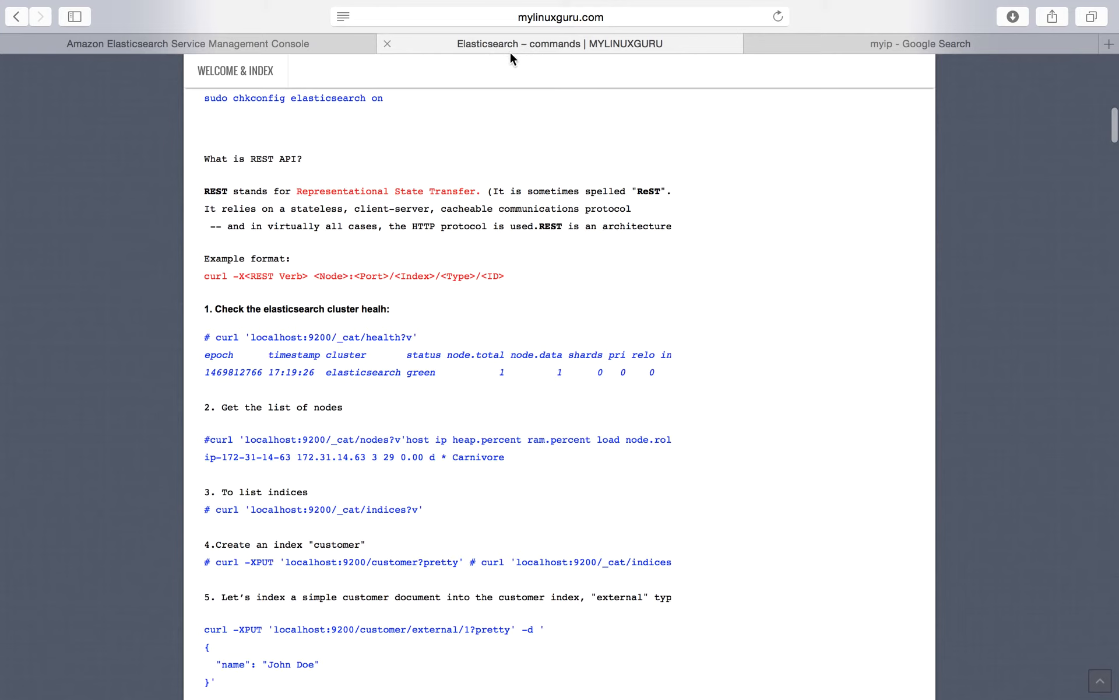
scroll(468, 438, "down", 5)
scroll(468, 441, "down", 5)
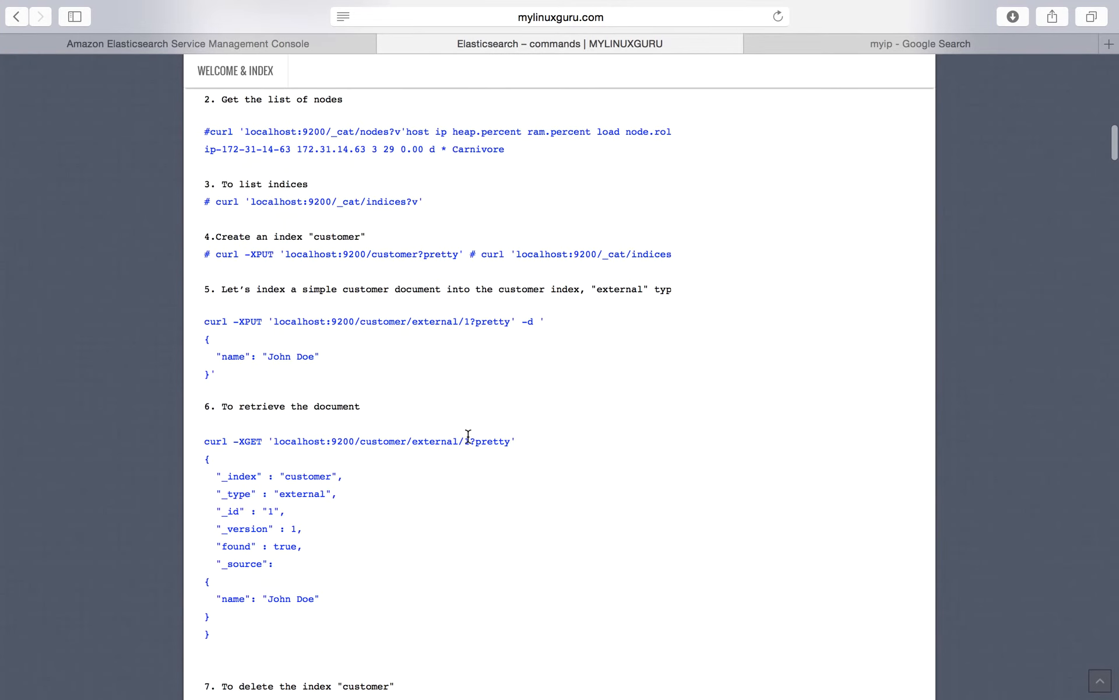
scroll(364, 455, "down", 4)
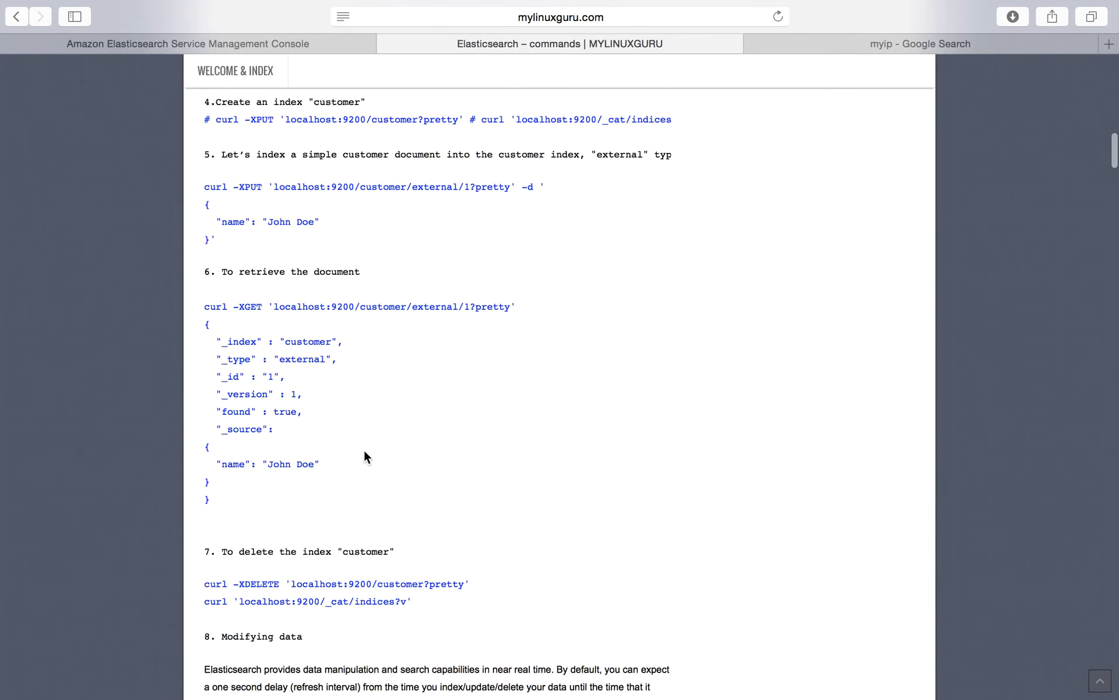
scroll(336, 537, "down", 7)
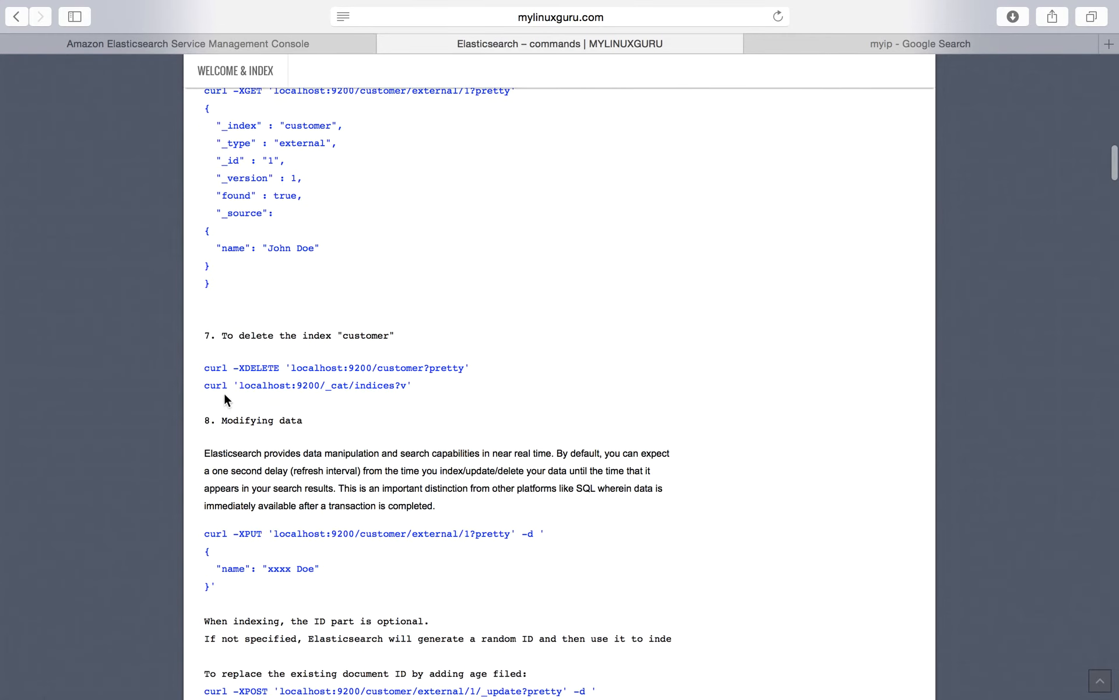
scroll(414, 416, "down", 5)
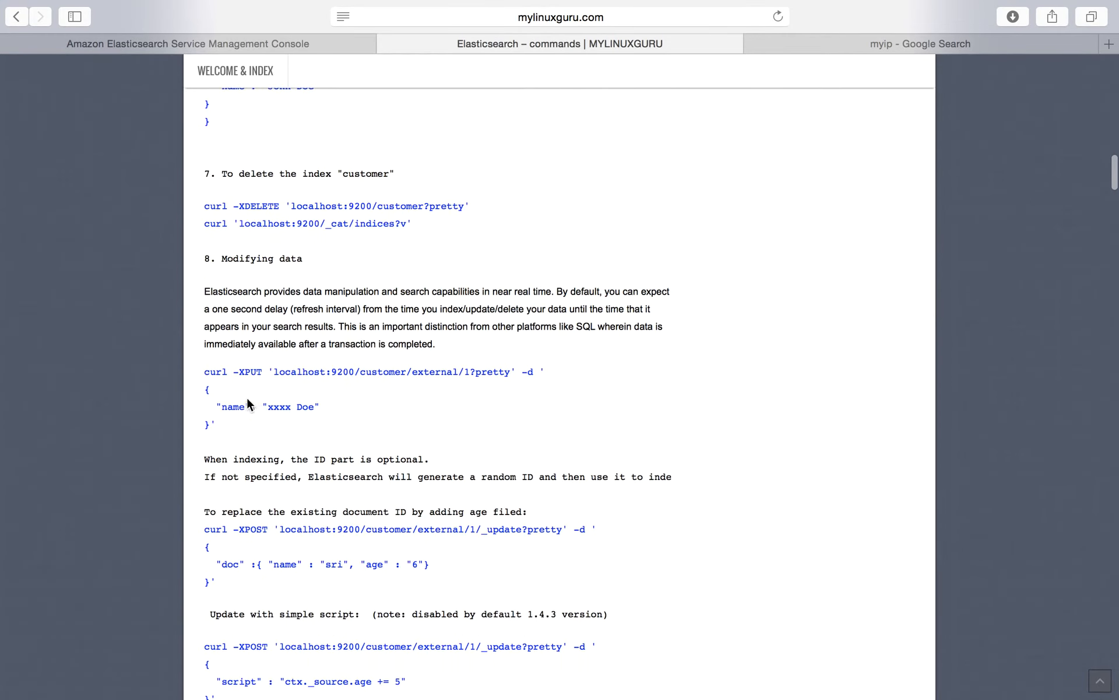
scroll(307, 460, "down", 1)
scroll(307, 461, "down", 1)
scroll(393, 455, "down", 15)
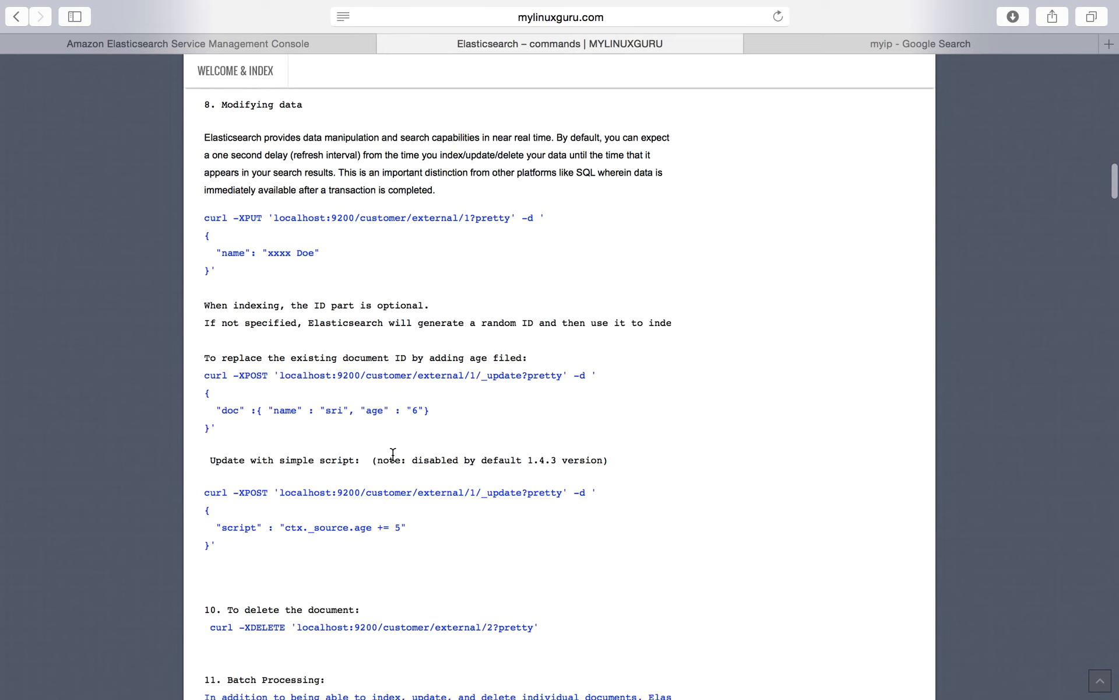
scroll(392, 453, "down", 8)
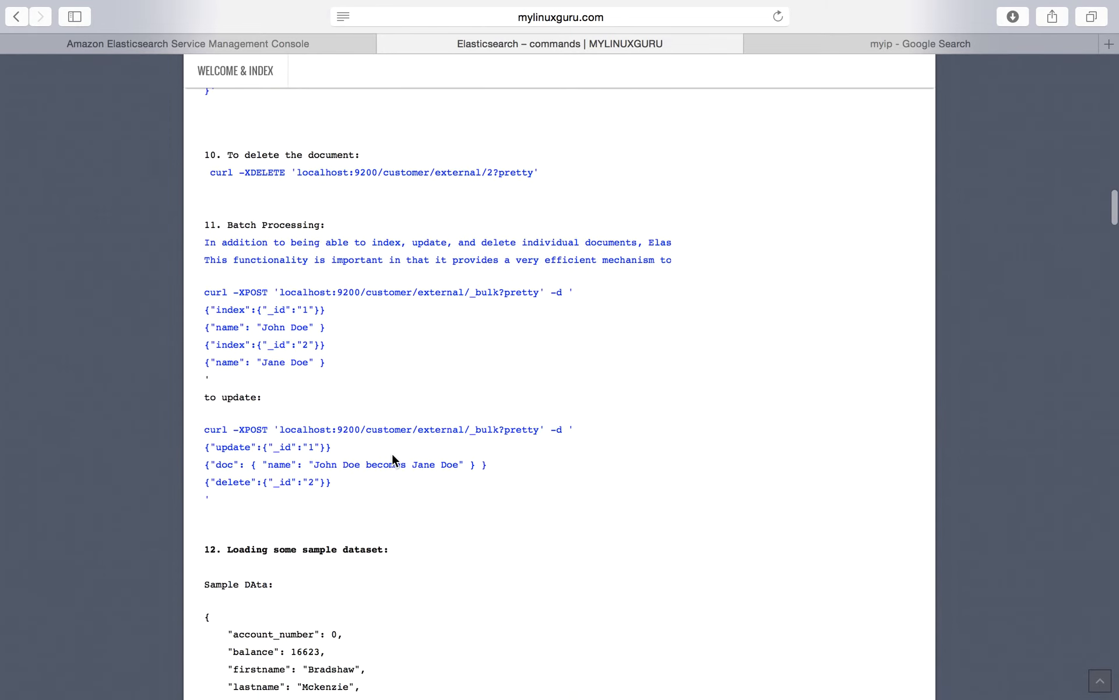
scroll(372, 438, "down", 6)
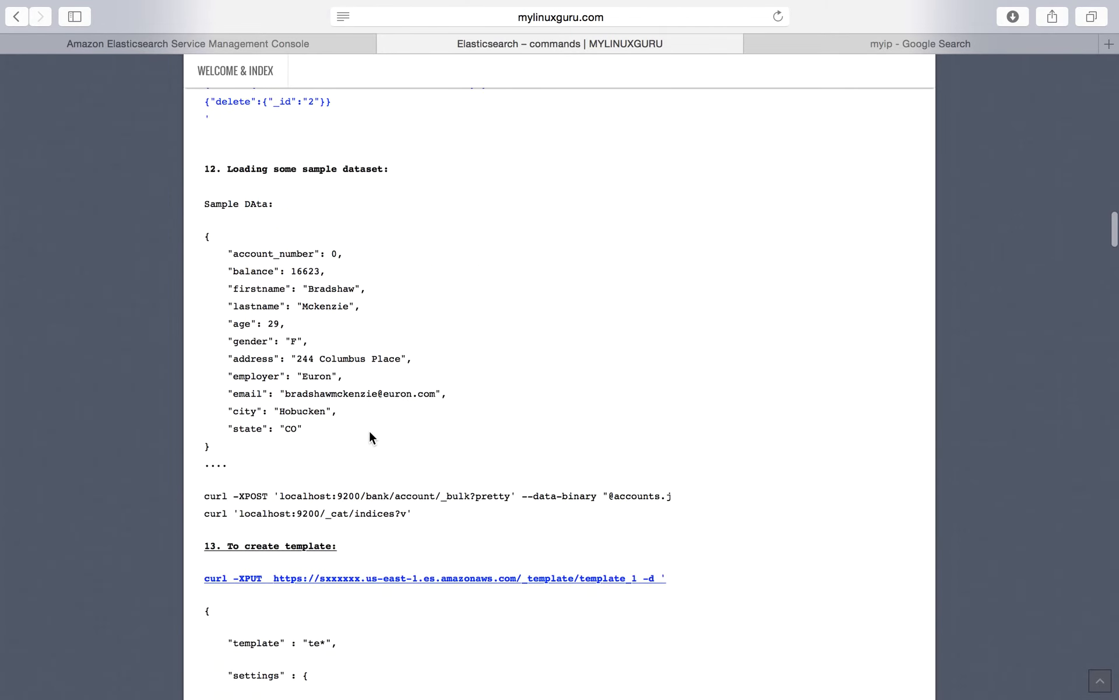
Examine the curl example for creating template_1, including its settings and aliases, and the template query and delete examples.
scroll(370, 437, "down", 9)
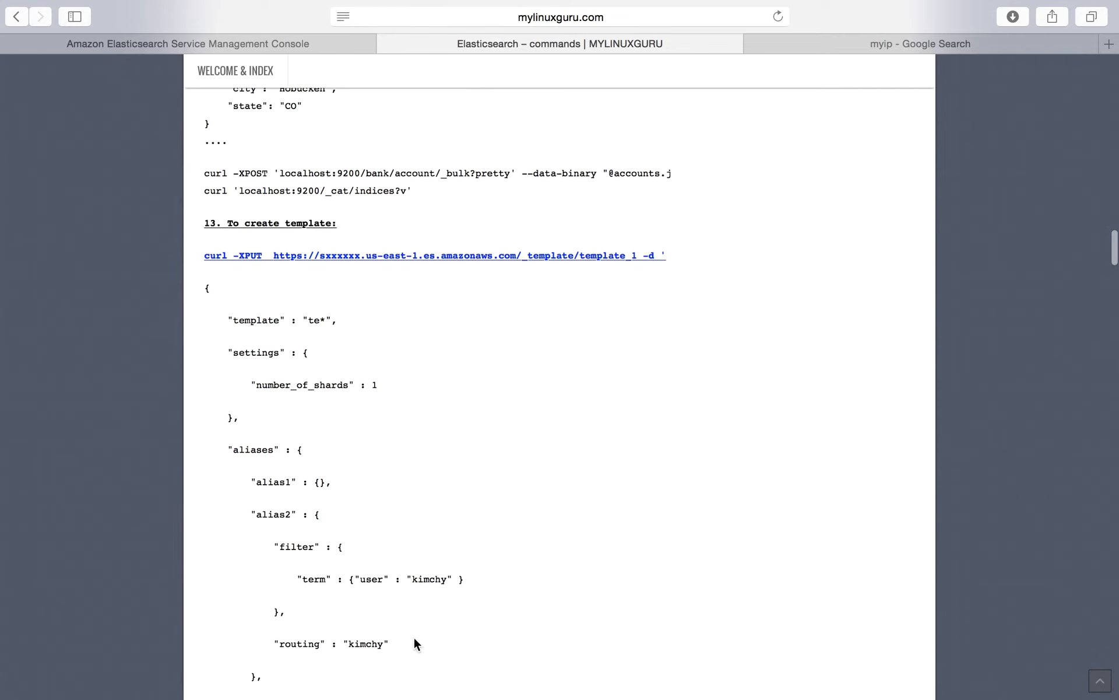
scroll(477, 572, "down", 2)
scroll(477, 572, "down", 3)
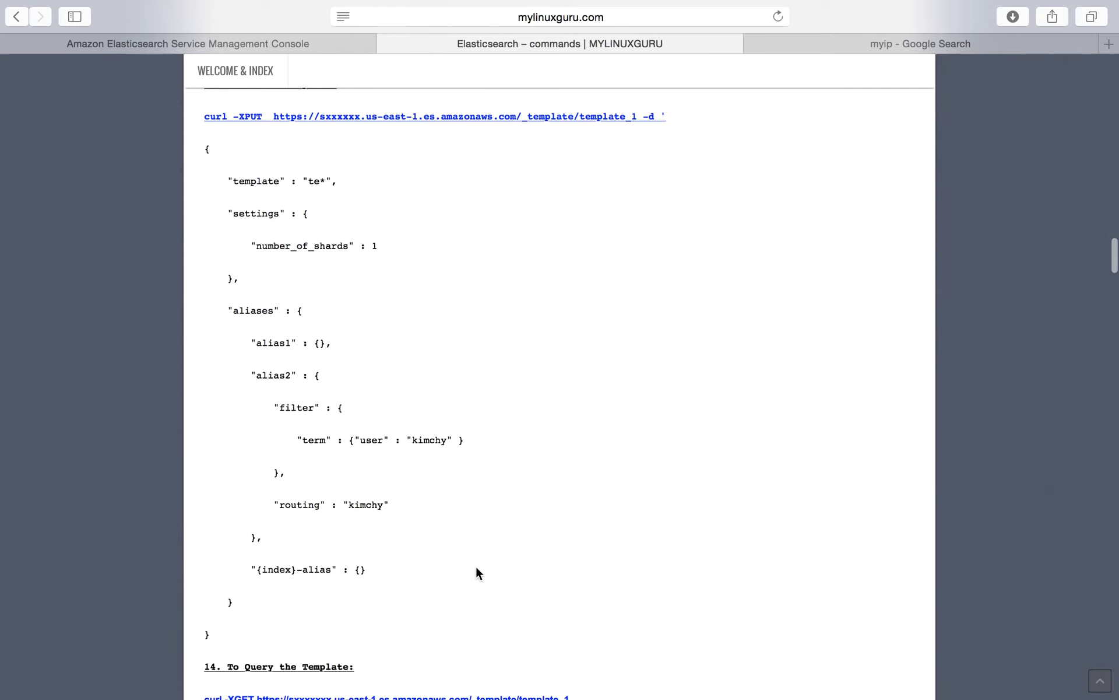
scroll(477, 569, "down", 1)
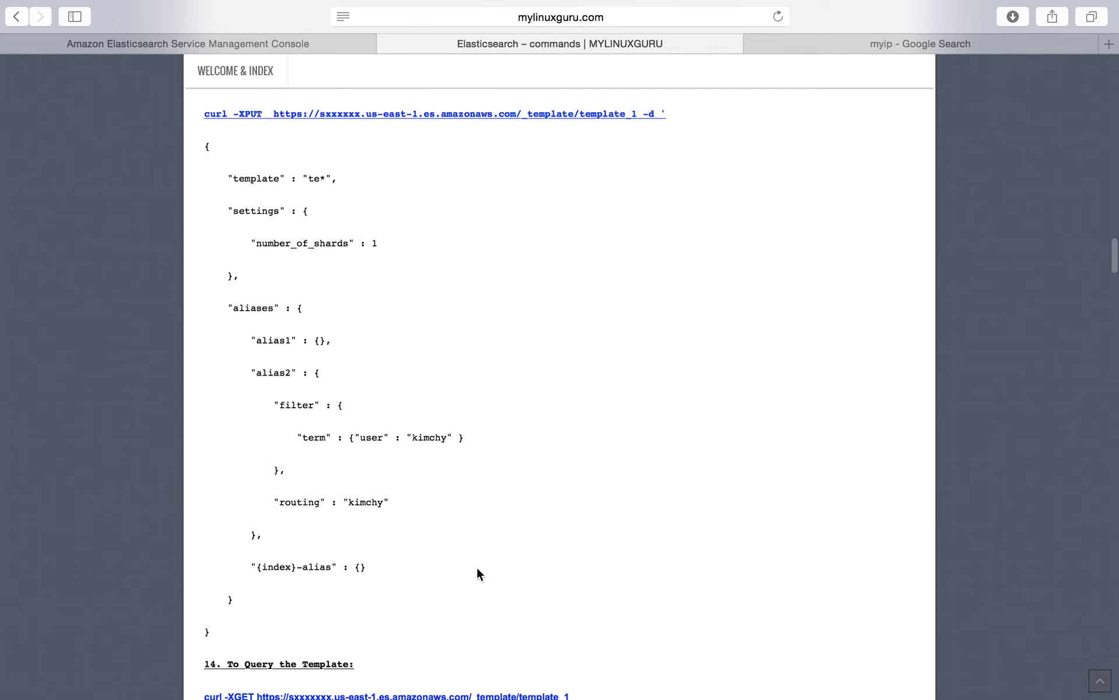
scroll(477, 569, "up", 1)
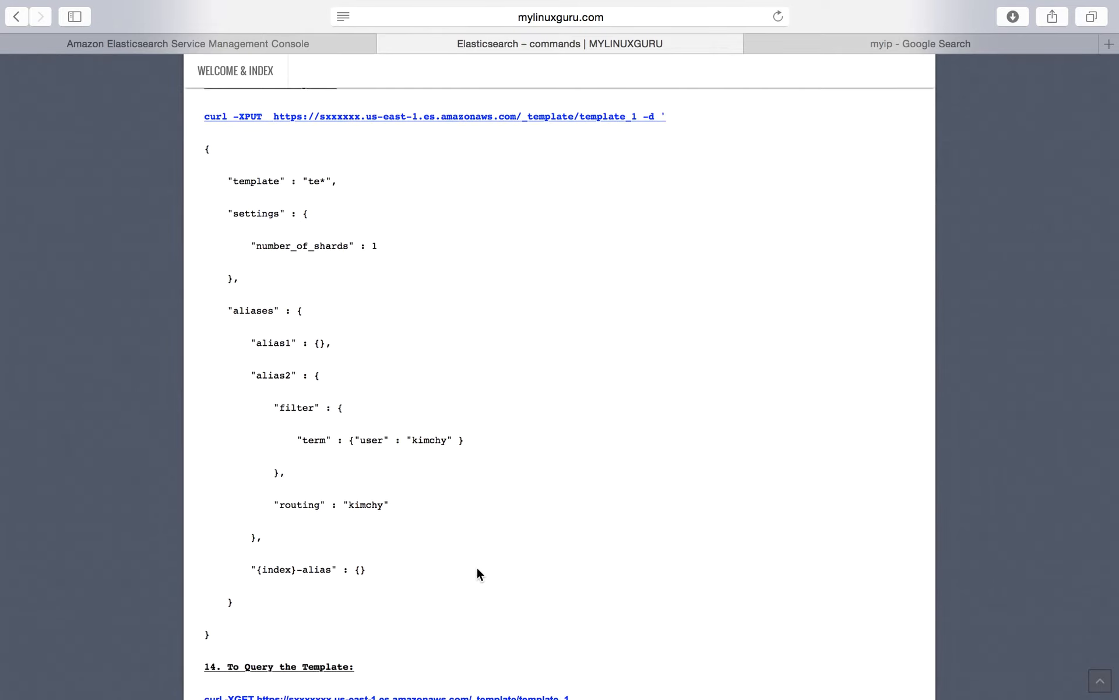
scroll(477, 568, "down", 5)
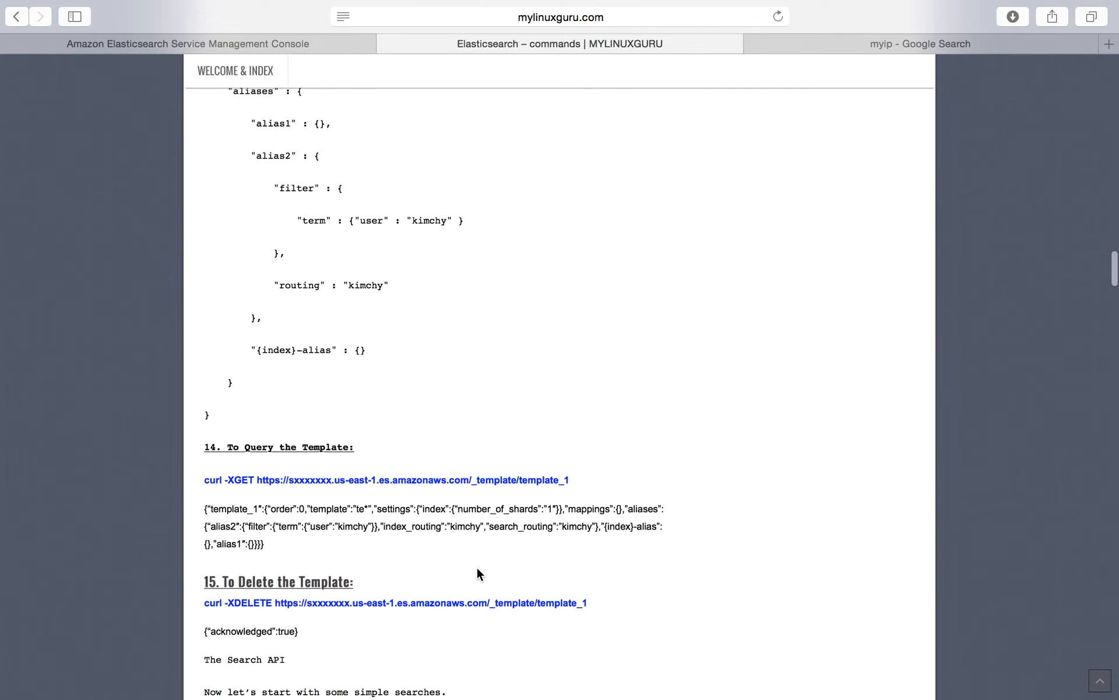
scroll(478, 571, "up", 3)
scroll(478, 573, "up", 5)
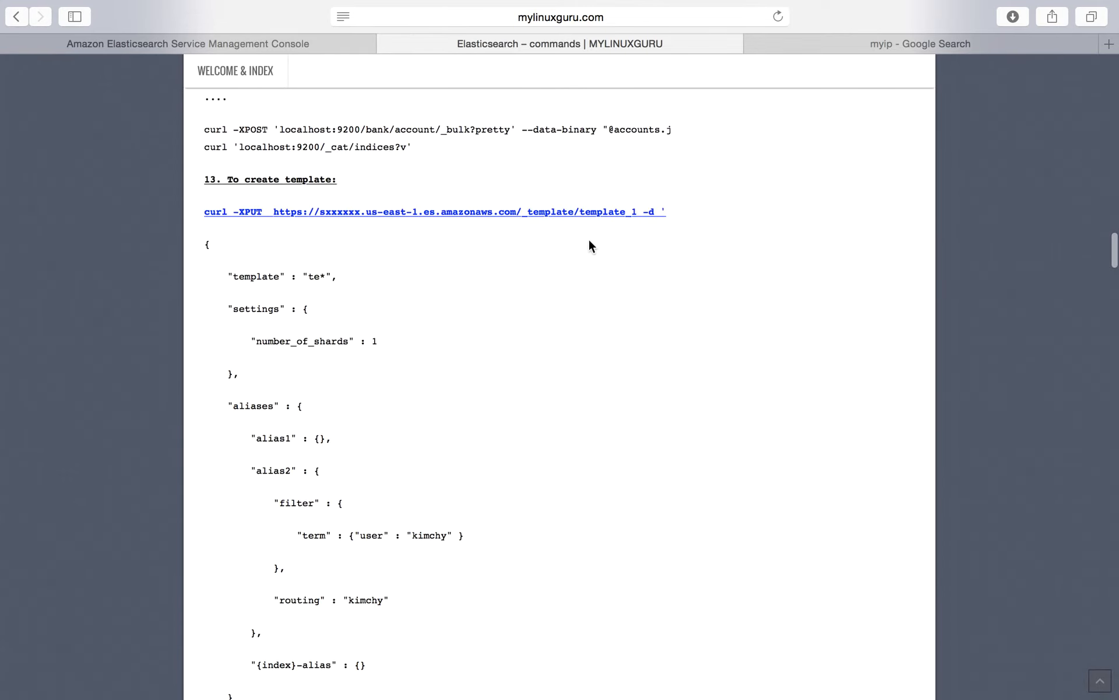
scroll(537, 522, "down", 8)
scroll(536, 522, "up", 6)
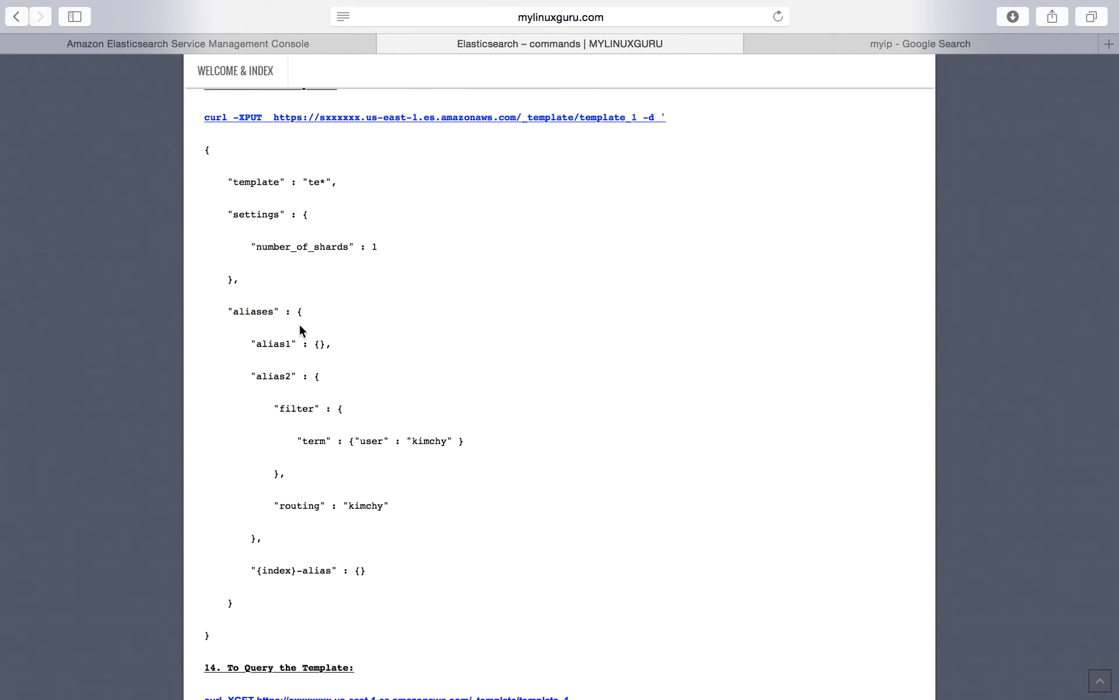
Review the Search API, match_all query and movie search examples on the rest of the page, and return to its beginning.
scroll(401, 555, "down", 15)
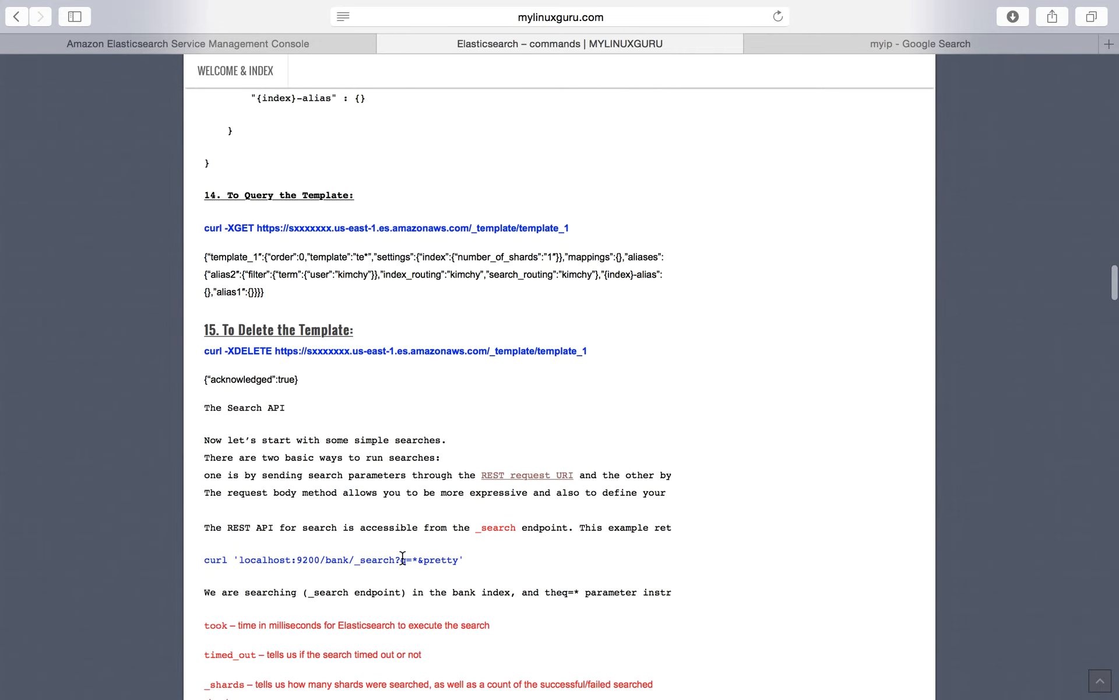
scroll(402, 561, "down", 10)
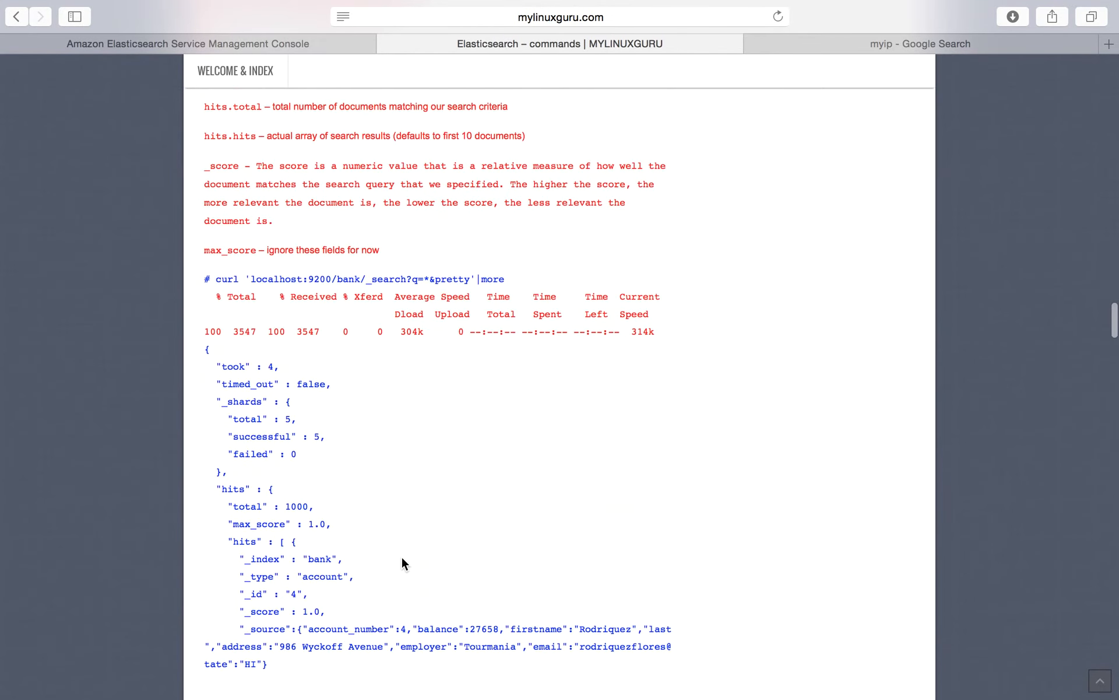
scroll(402, 561, "down", 20)
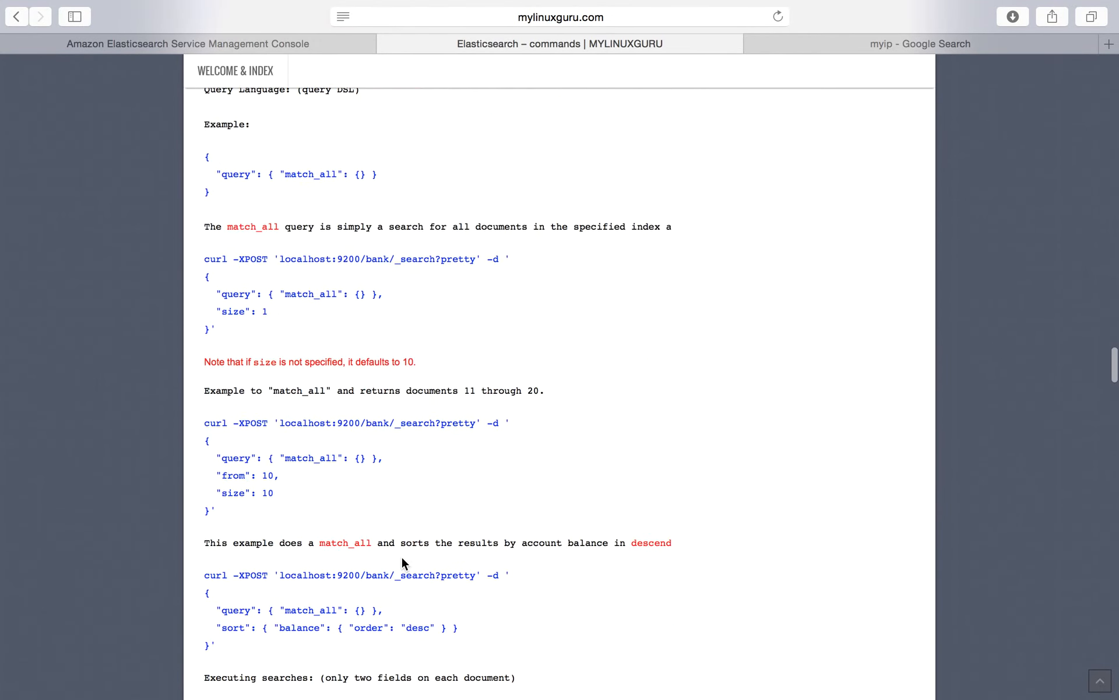
scroll(402, 561, "down", 20)
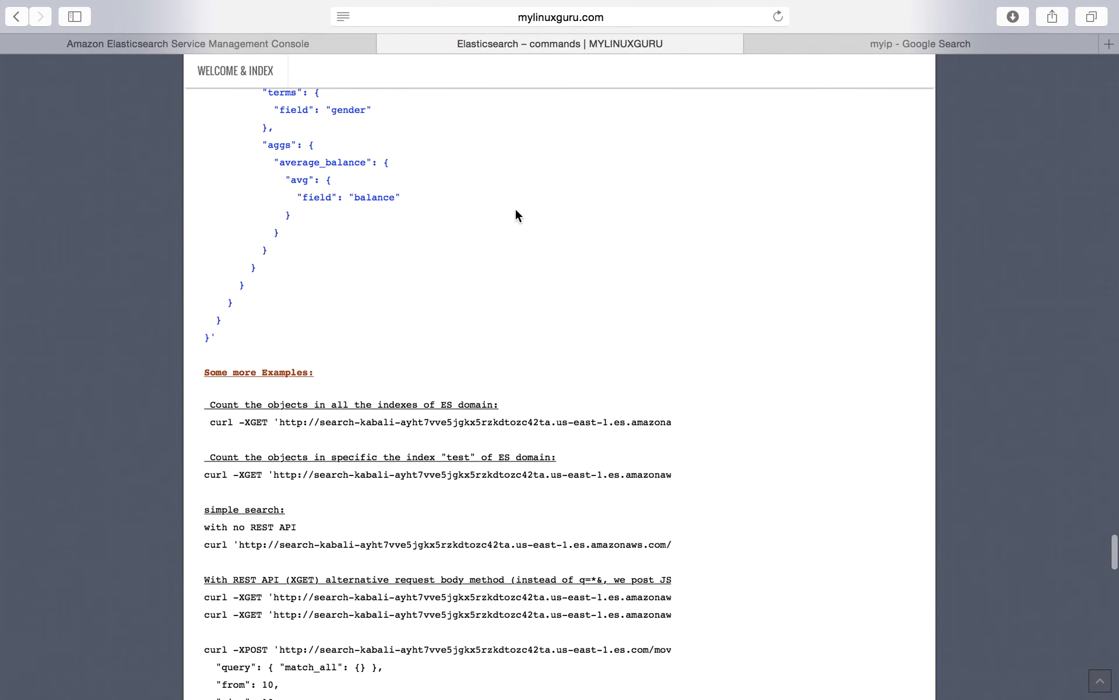
scroll(542, 429, "down", 8)
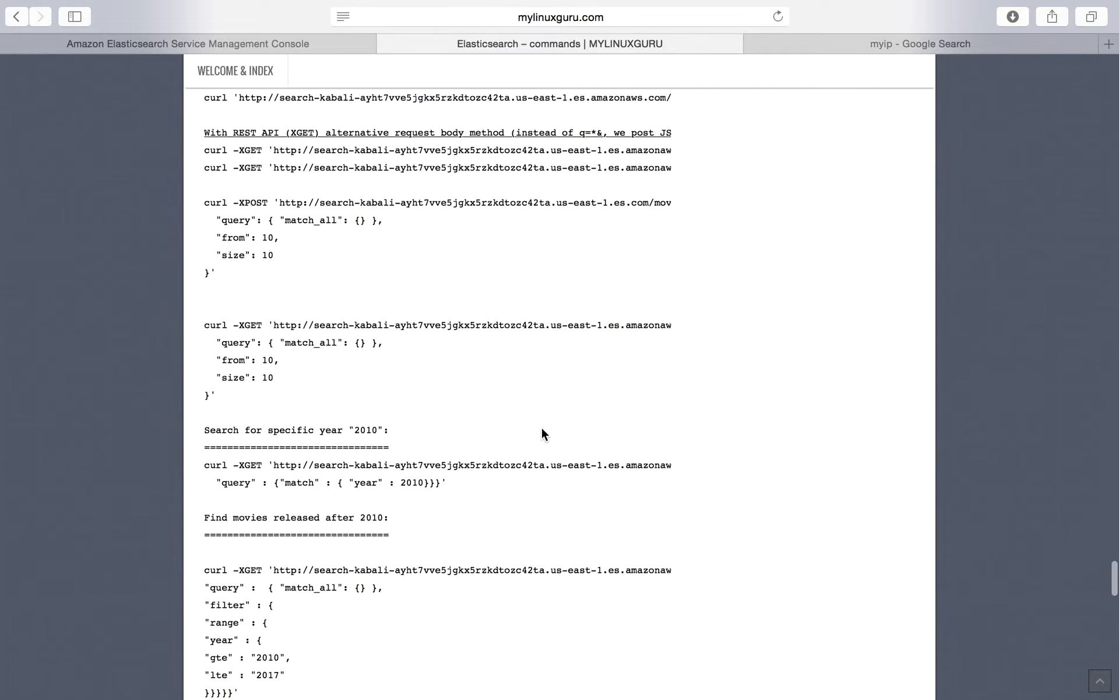
scroll(542, 430, "up", 15)
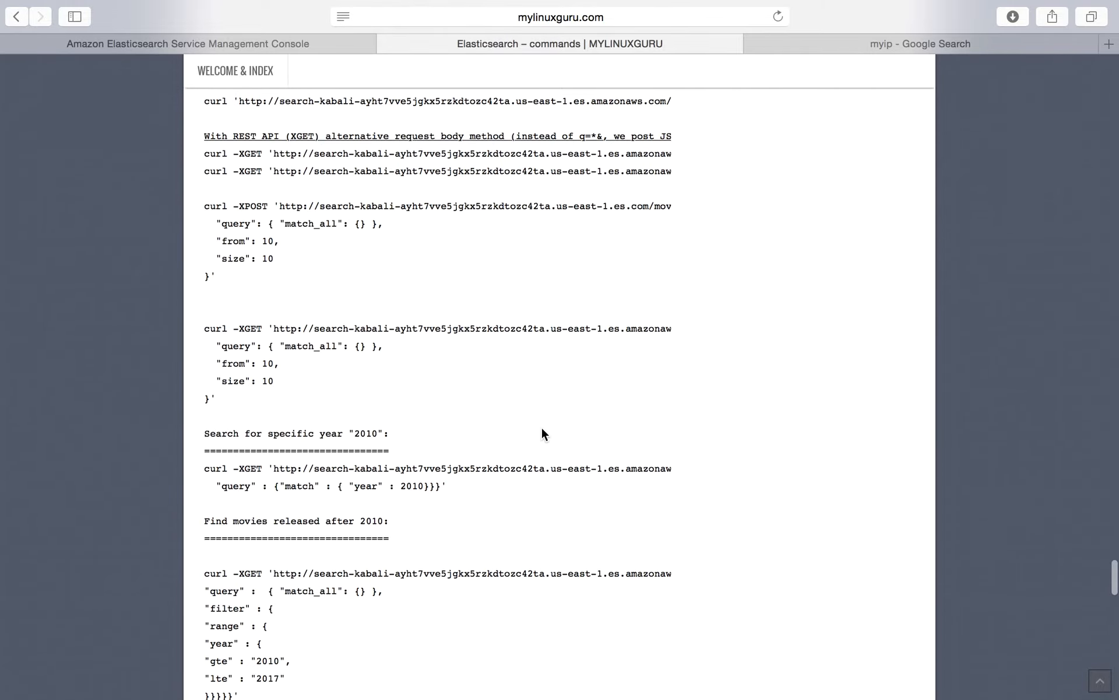
scroll(542, 439, "up", 15)
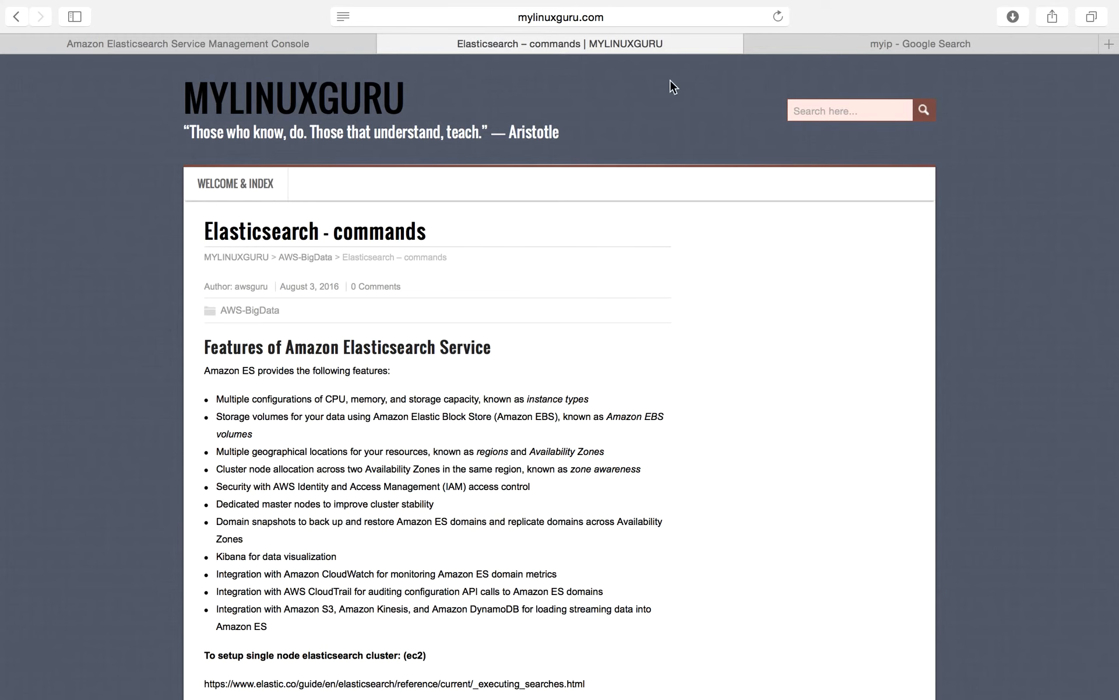
Refresh the awsguru domain's indices in the AWS console and inspect the example index's document count and external mapping.
left_click(75, 44)
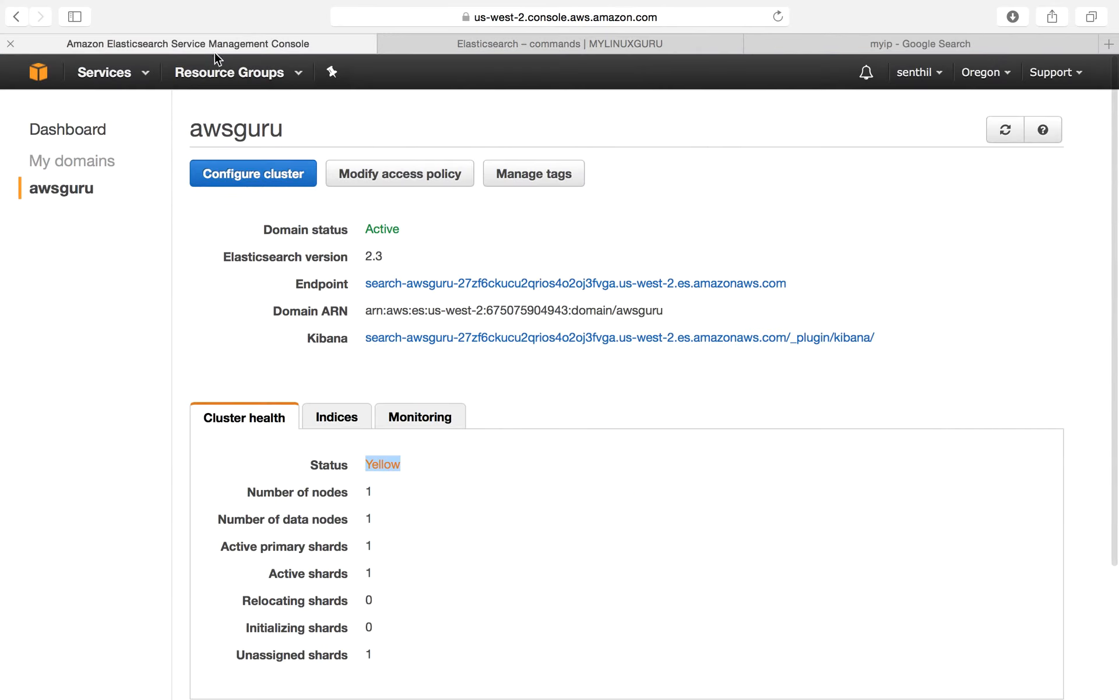
left_click(330, 426)
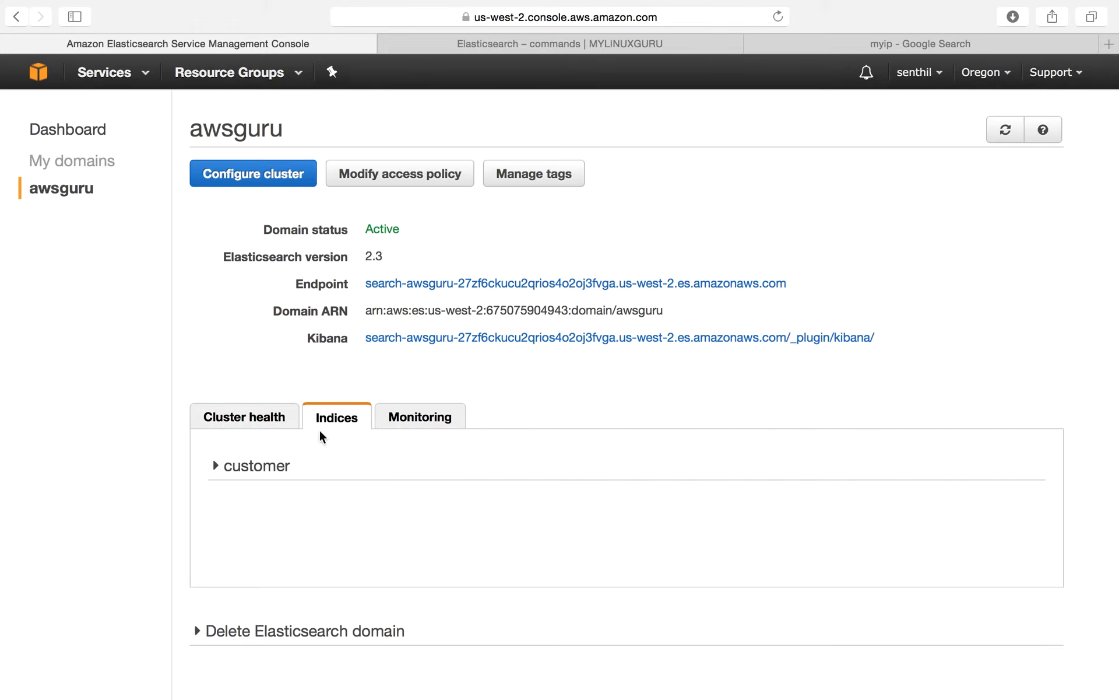
left_click(1005, 130)
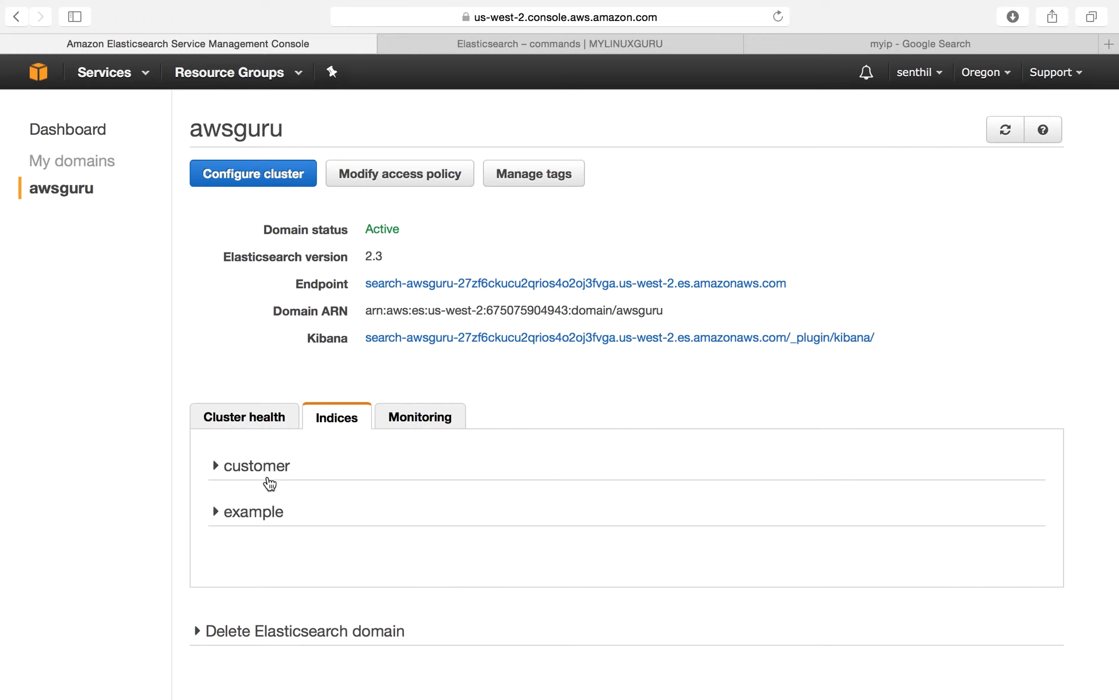
left_click(215, 513)
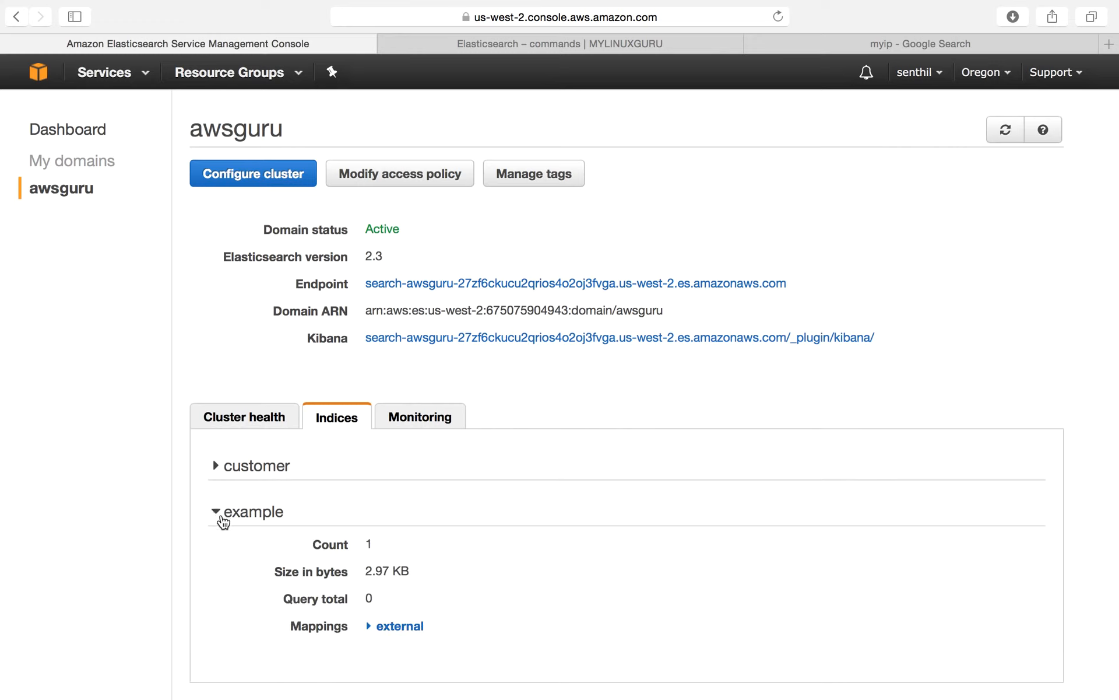
double_click(366, 544)
left_click(371, 628)
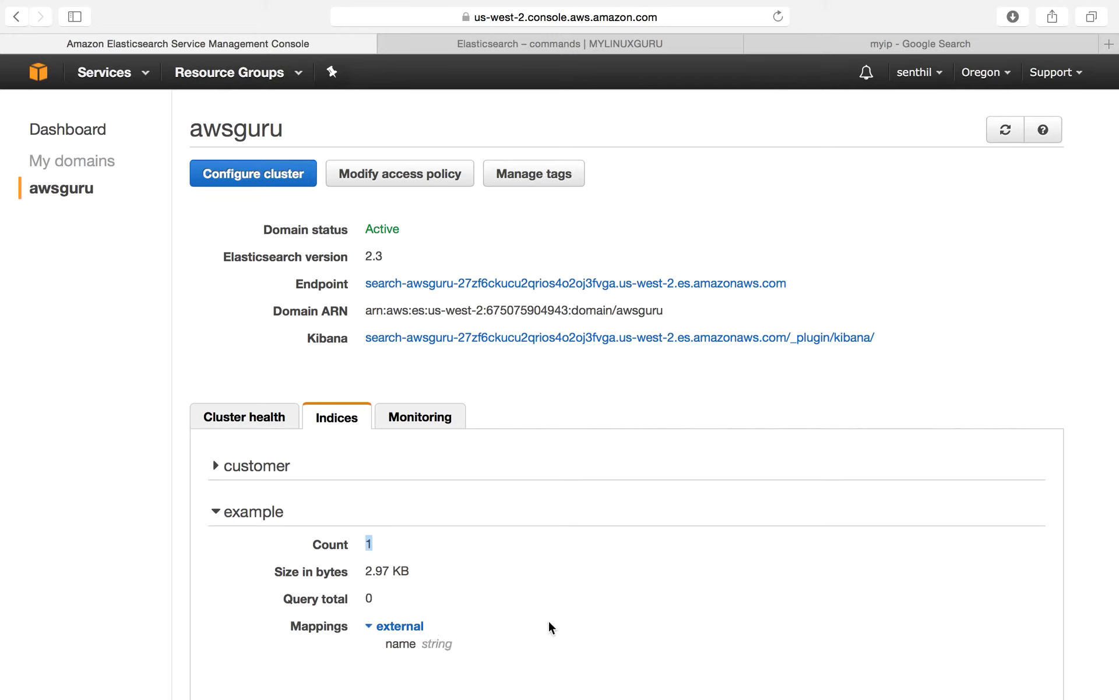
Check the example index's size in bytes and query total, and collapse its details.
left_click_drag(368, 573, 422, 575)
left_click(461, 606)
left_click(217, 513)
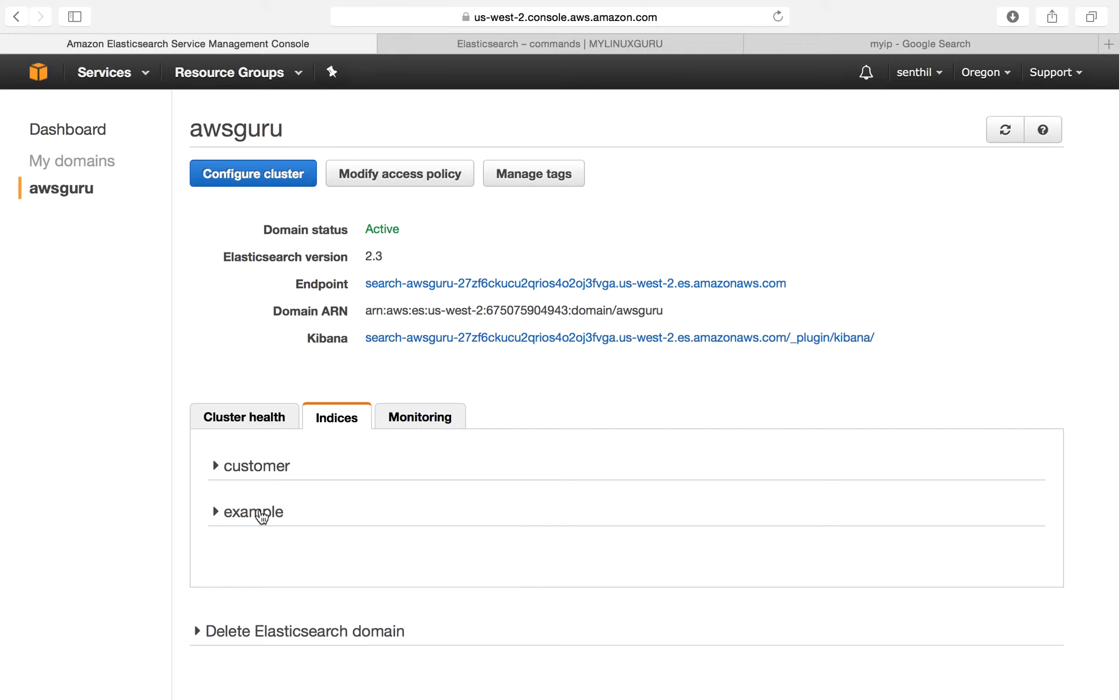
left_click(216, 513)
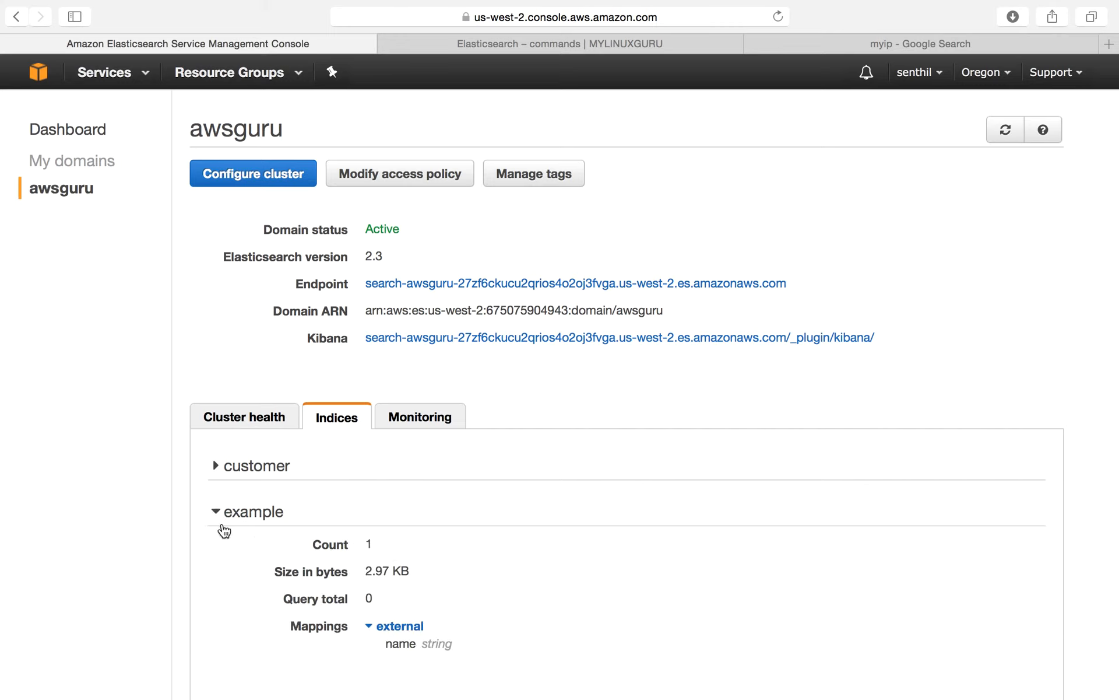
left_click(218, 512)
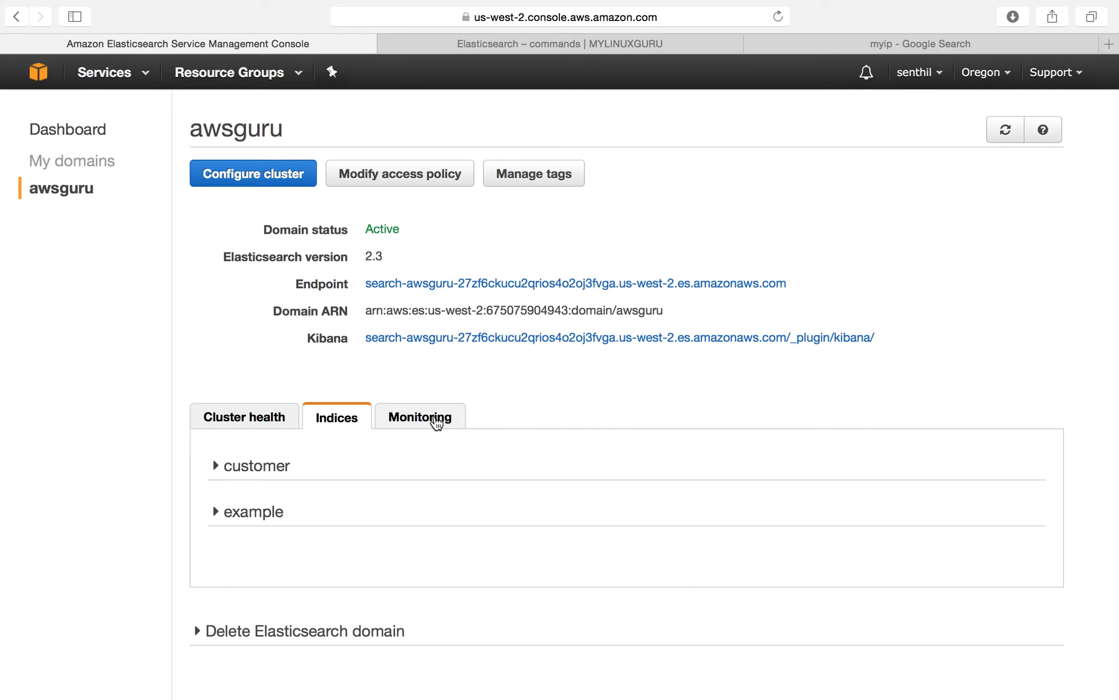
Review the awsguru domain's monitoring graphs from cluster status to CPU, storage and latency metrics, including the available time ranges.
left_click(436, 422)
scroll(697, 406, "down", 5)
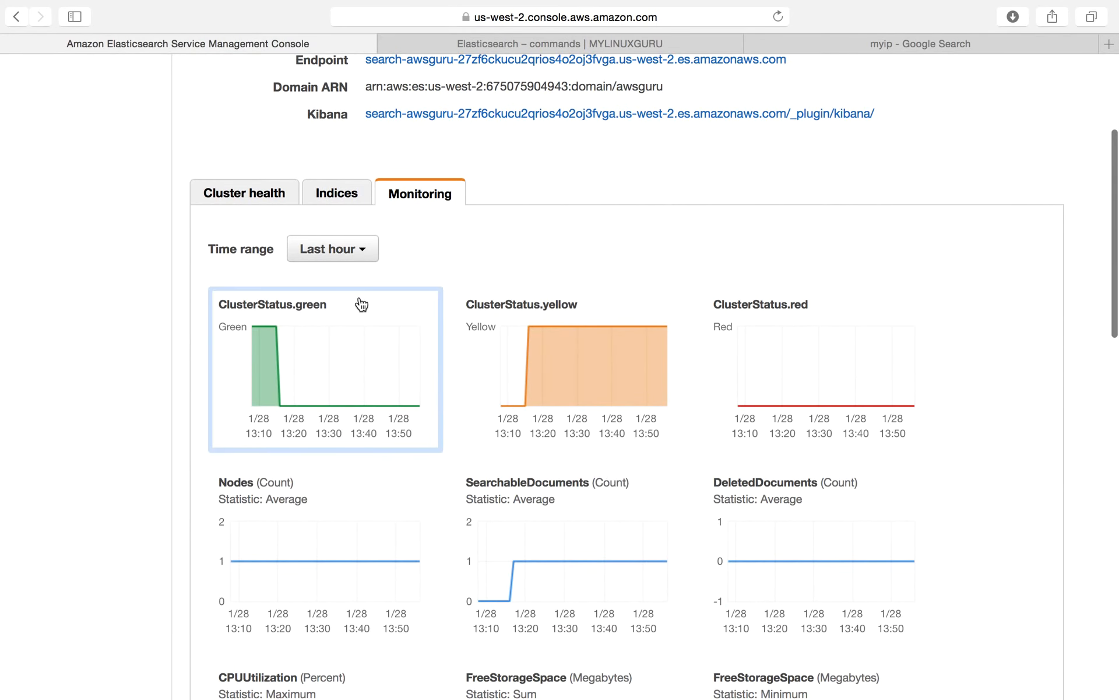
left_click(366, 252)
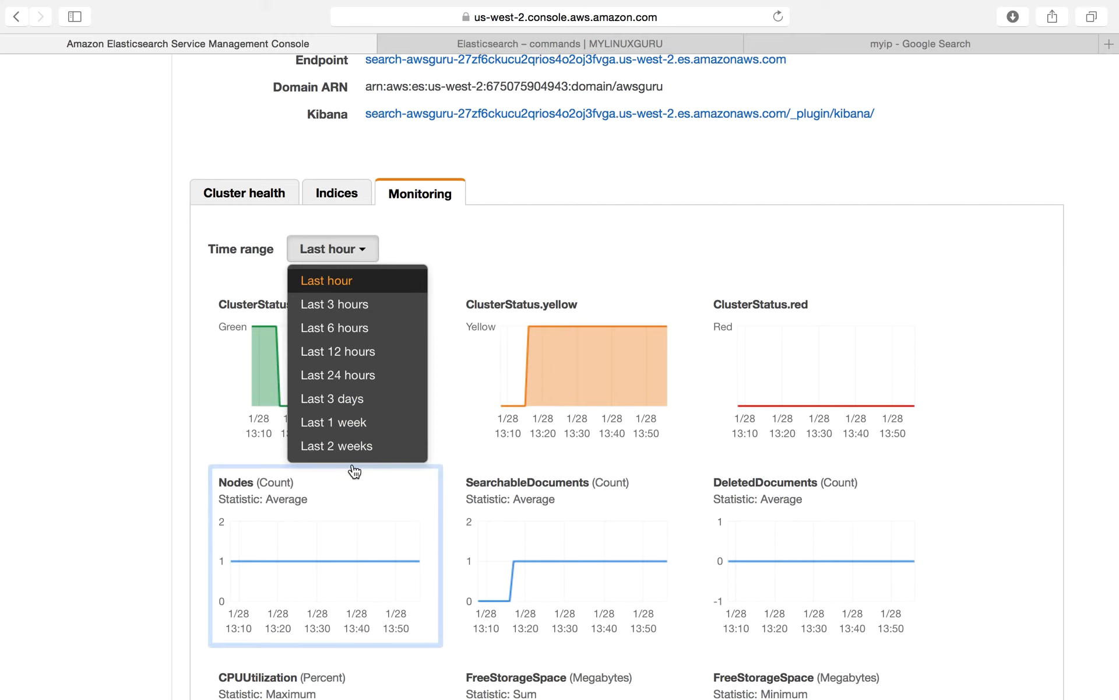
left_click(642, 175)
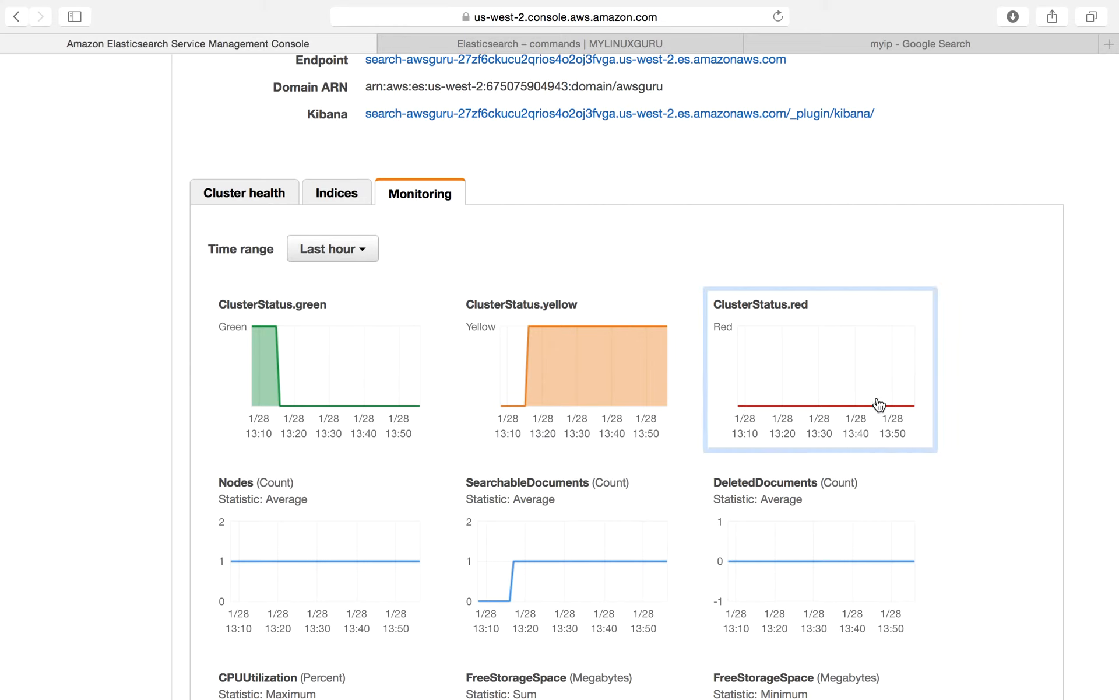
scroll(890, 471, "down", 3)
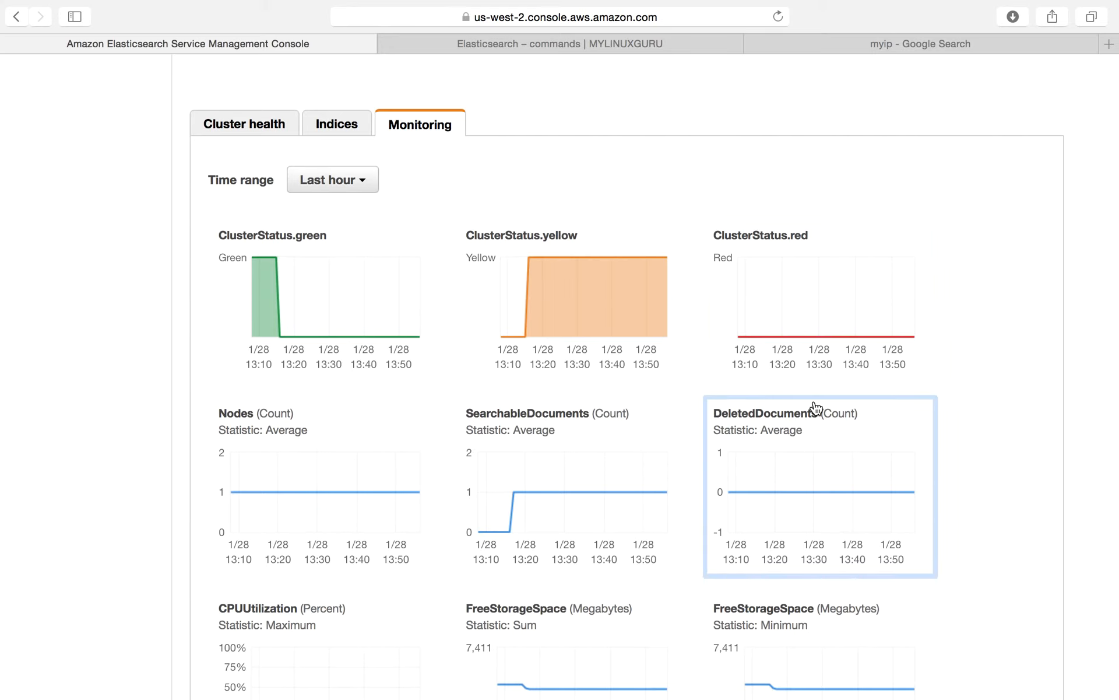
scroll(815, 404, "down", 5)
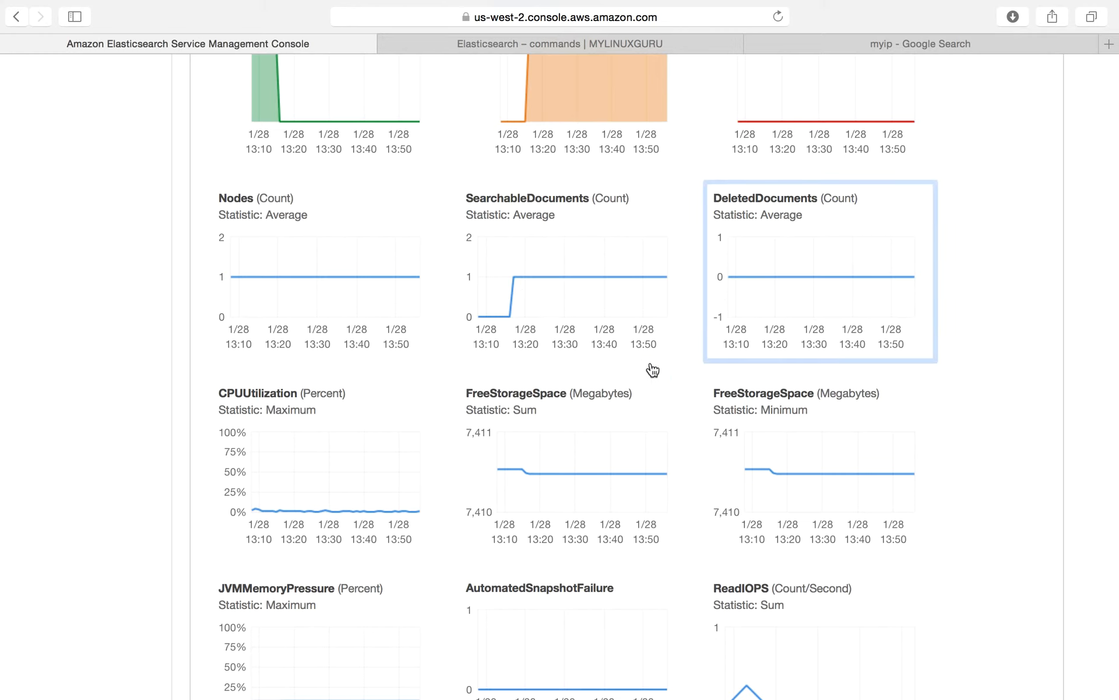
scroll(499, 373, "down", 5)
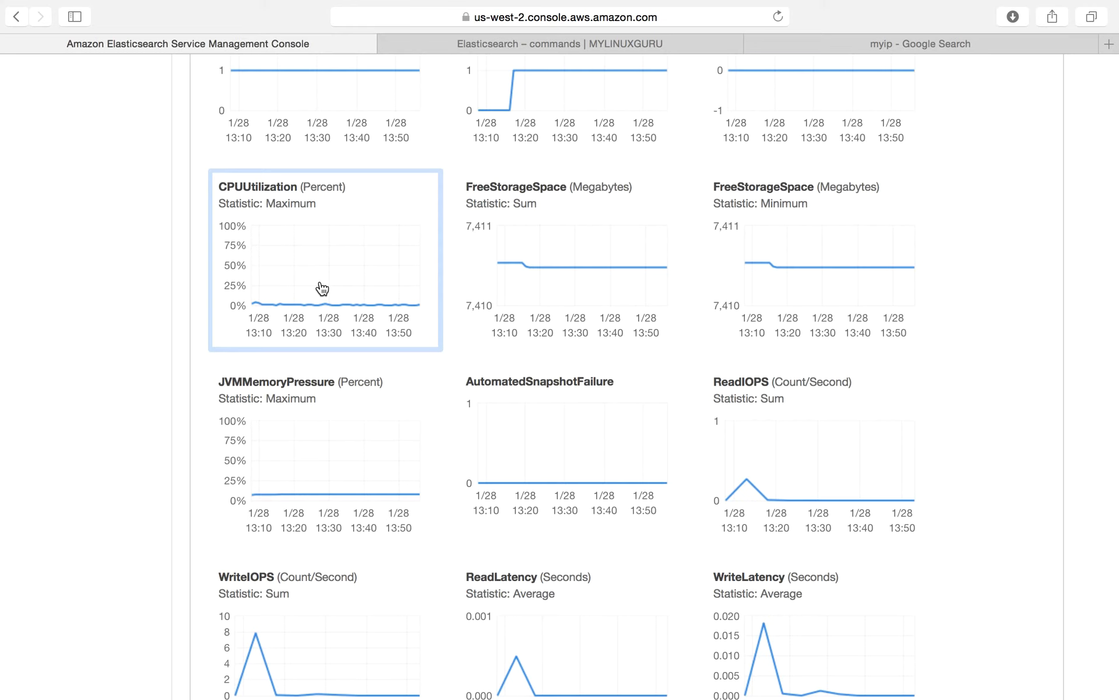
Inspect the detailed CPUUtilization graph with its time range and statistic options, and close it.
left_click(283, 260)
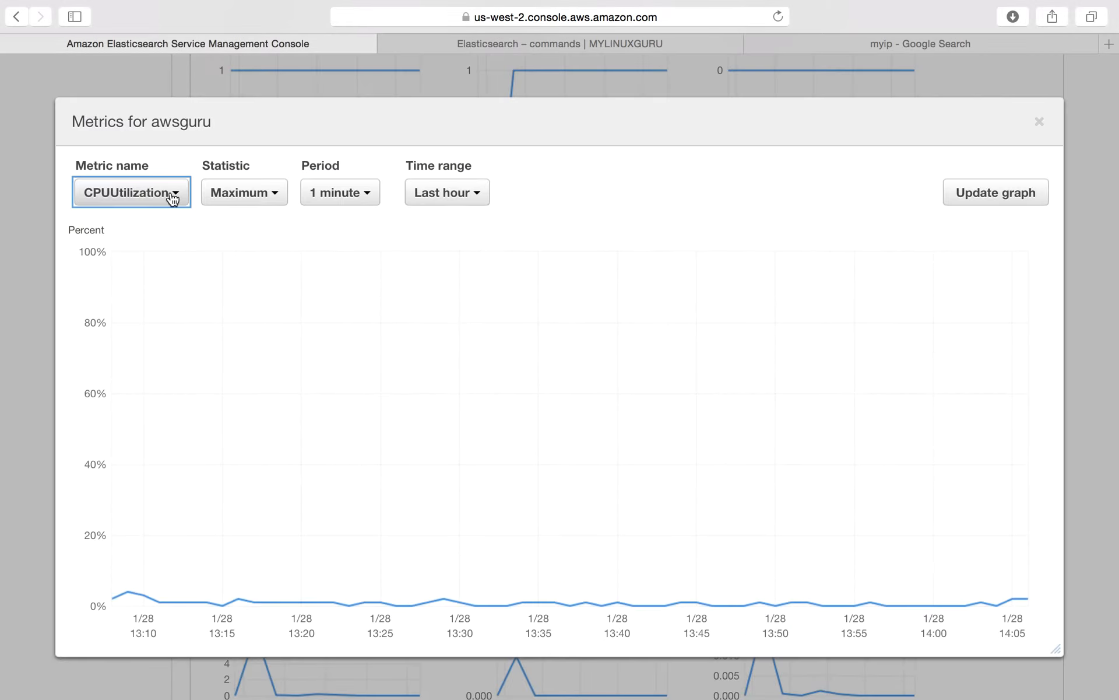
left_click(442, 200)
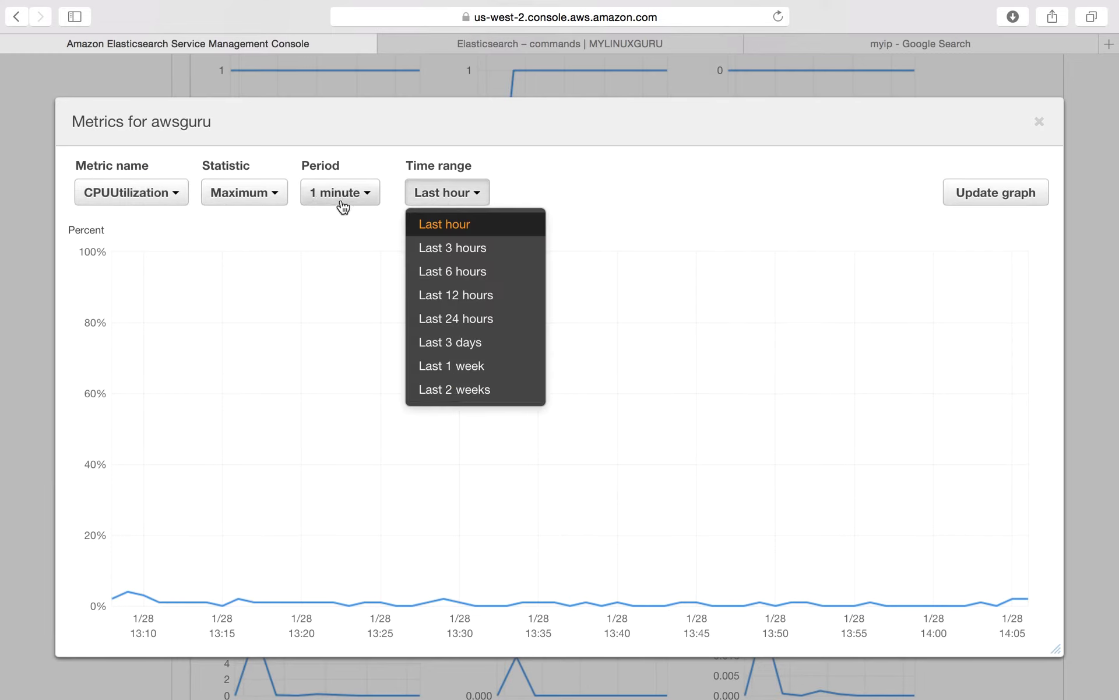
left_click(269, 202)
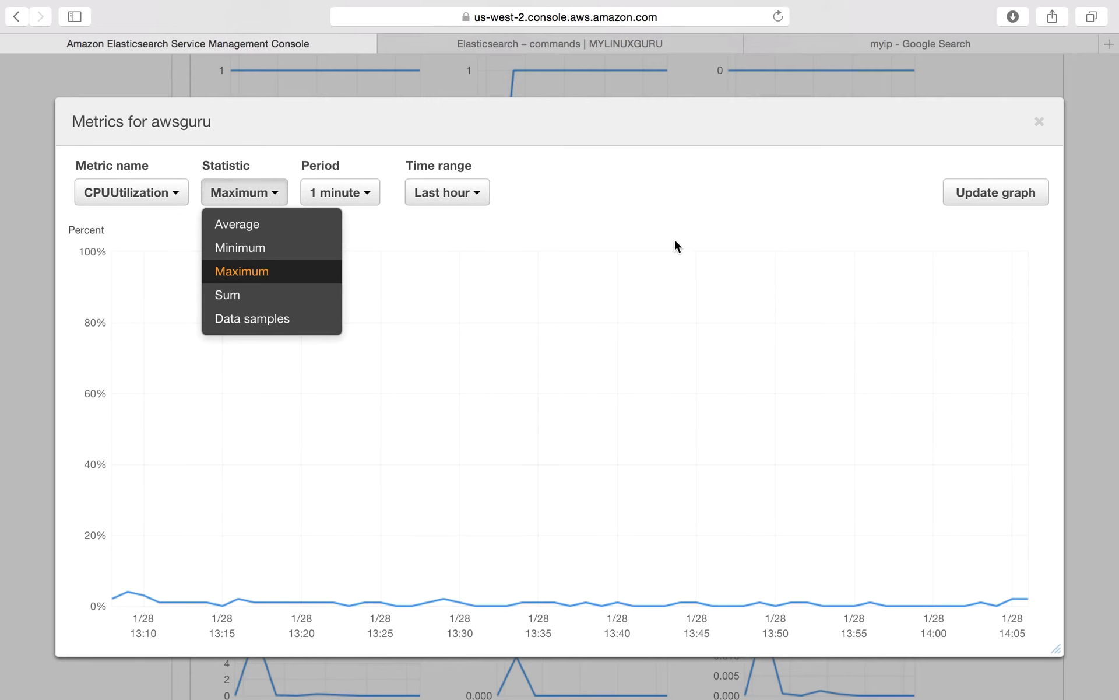
left_click(822, 169)
left_click(1039, 121)
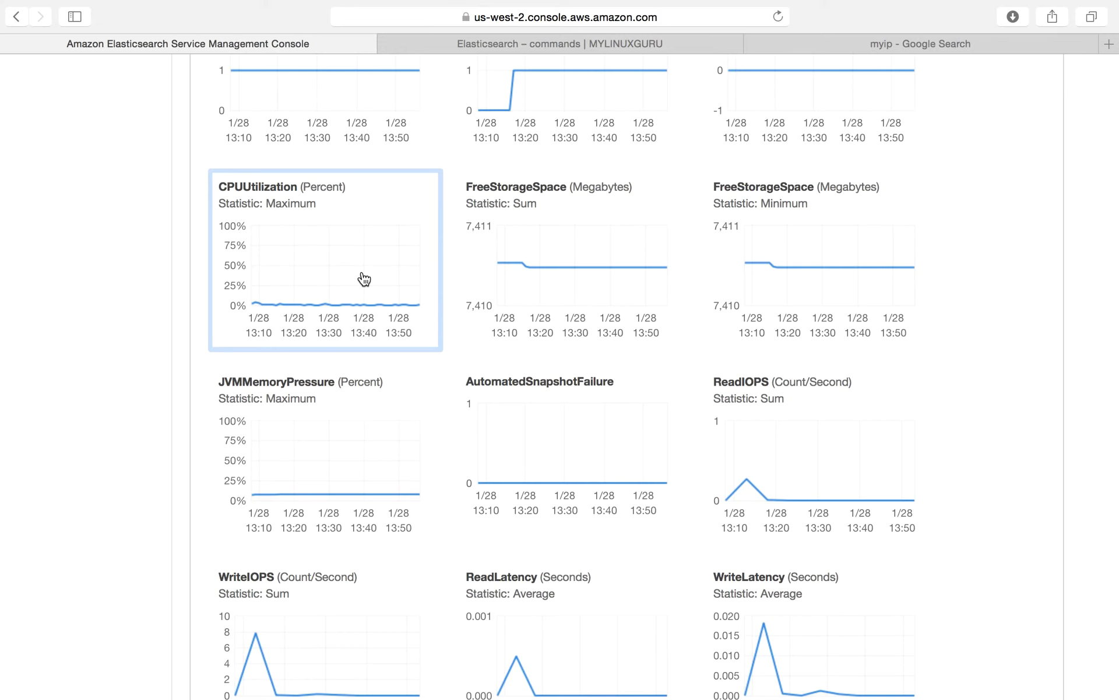
Open the detailed FreeStorageSpace sum graph and compare it using the Minimum and Sum statistics.
left_click(559, 285)
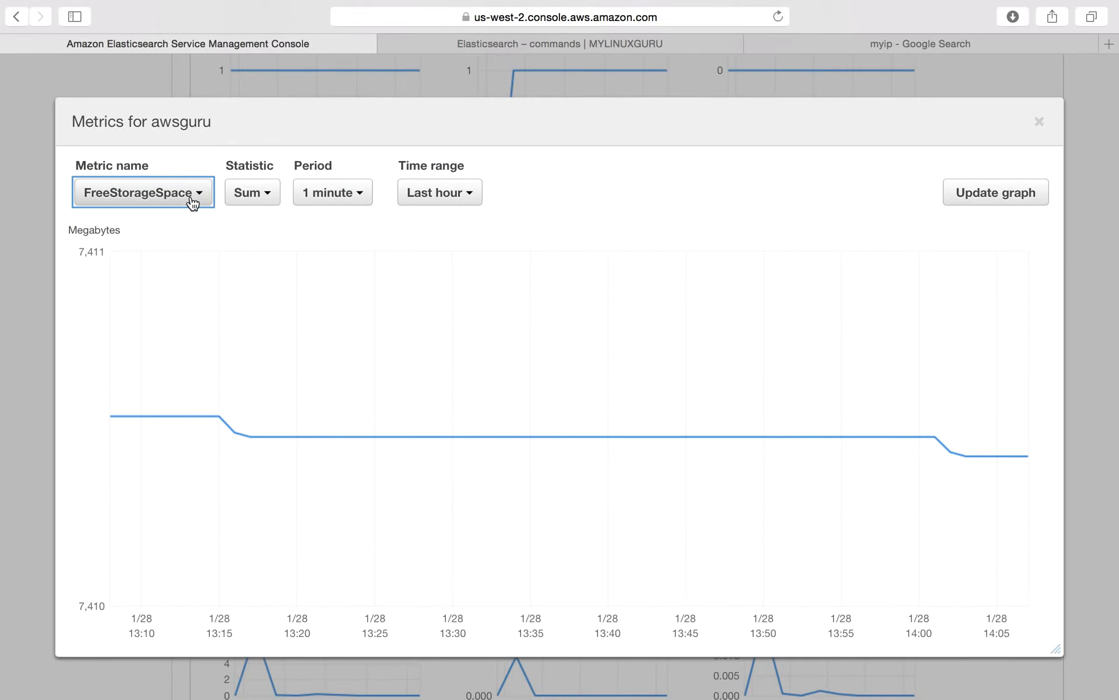
left_click(169, 207)
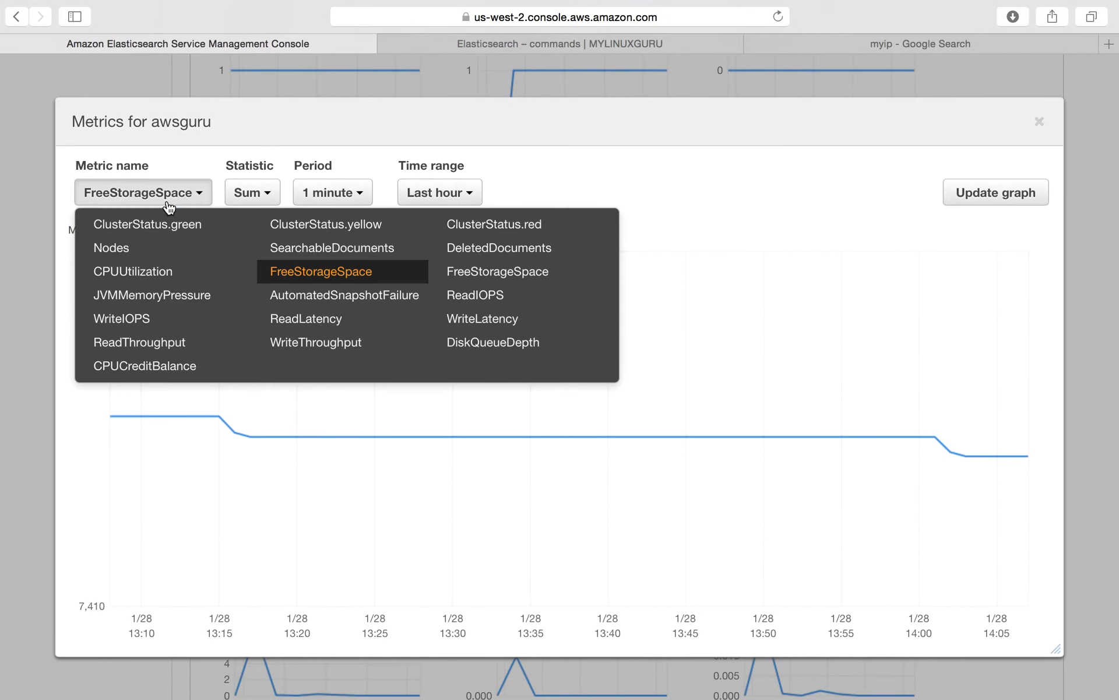
left_click(273, 201)
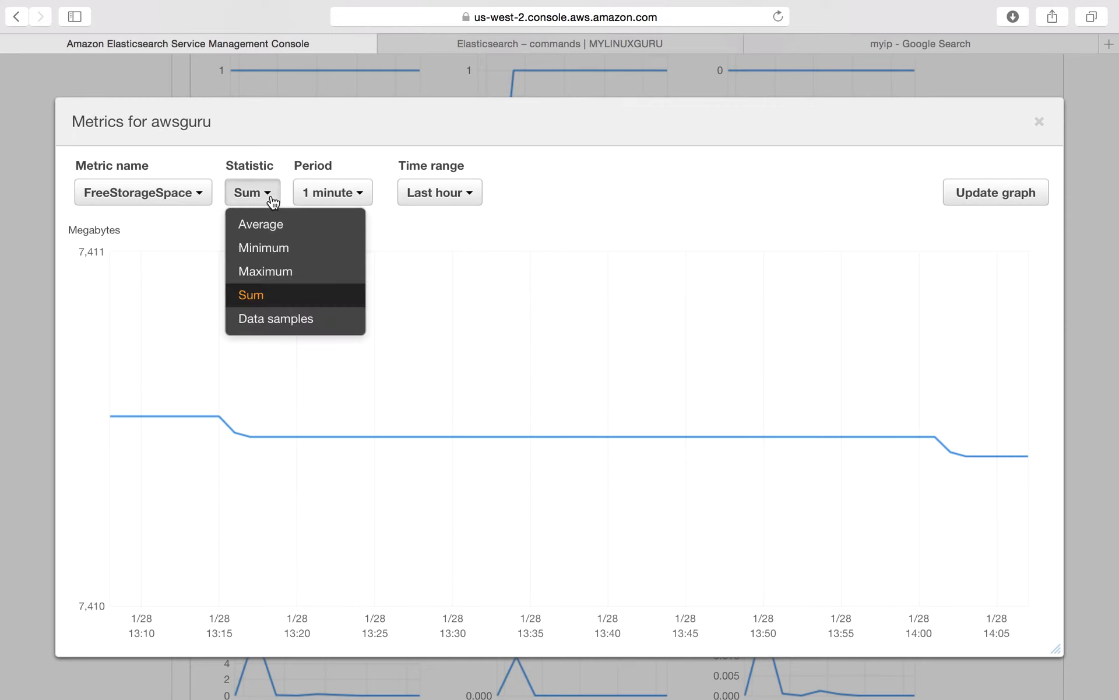
left_click(281, 248)
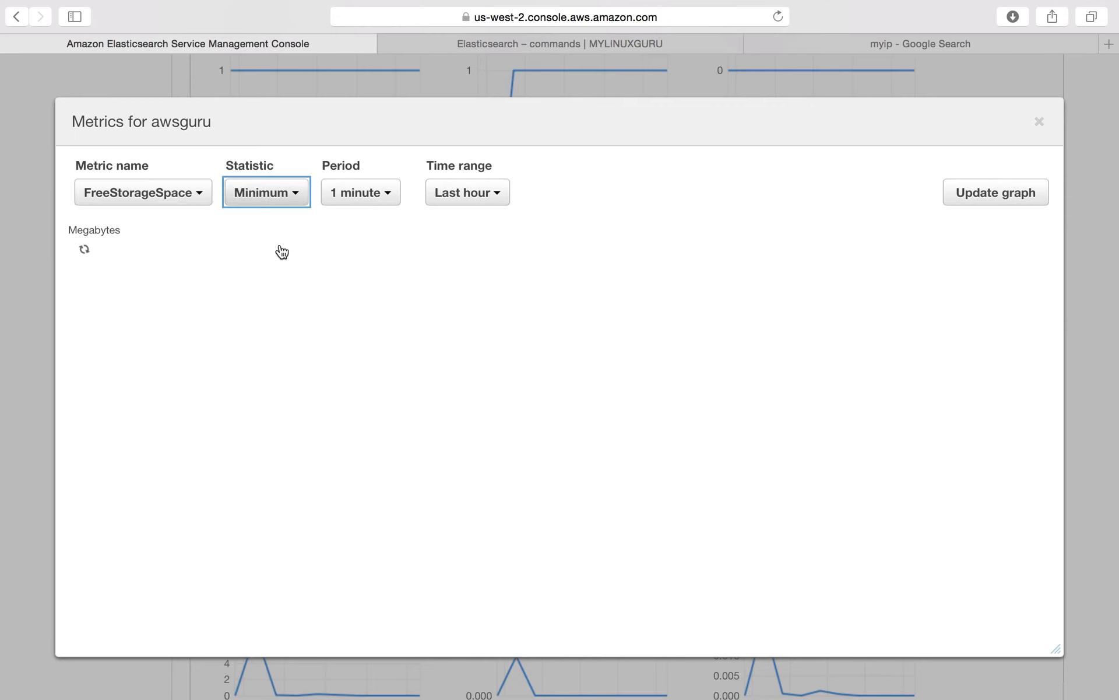
left_click(281, 198)
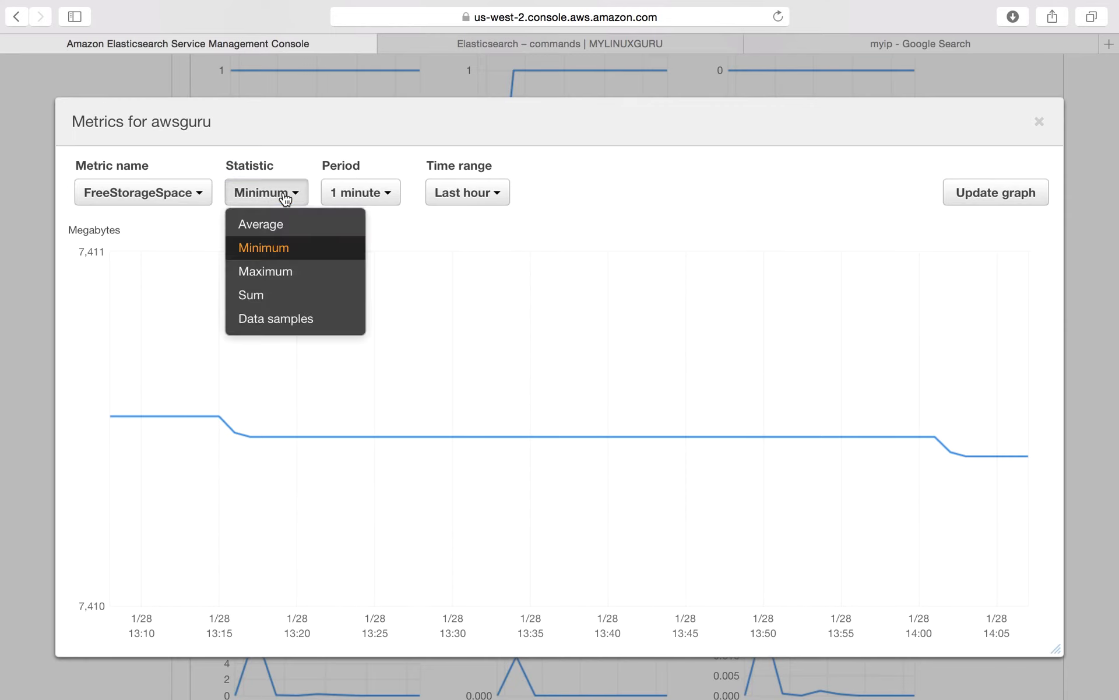
left_click(290, 249)
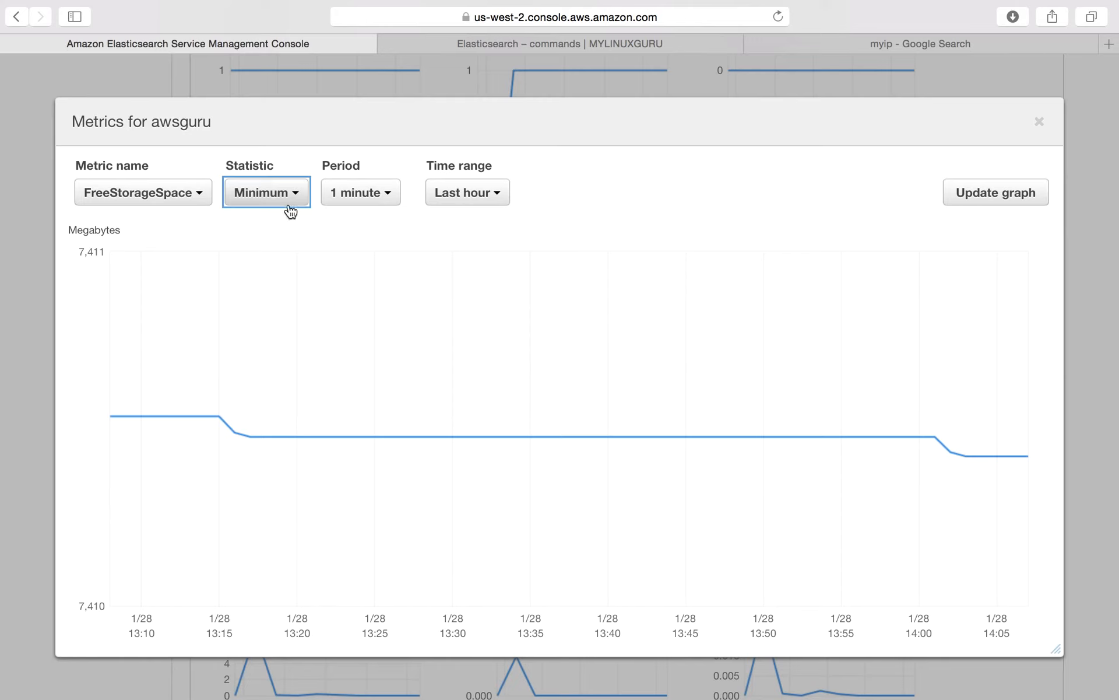
left_click(291, 199)
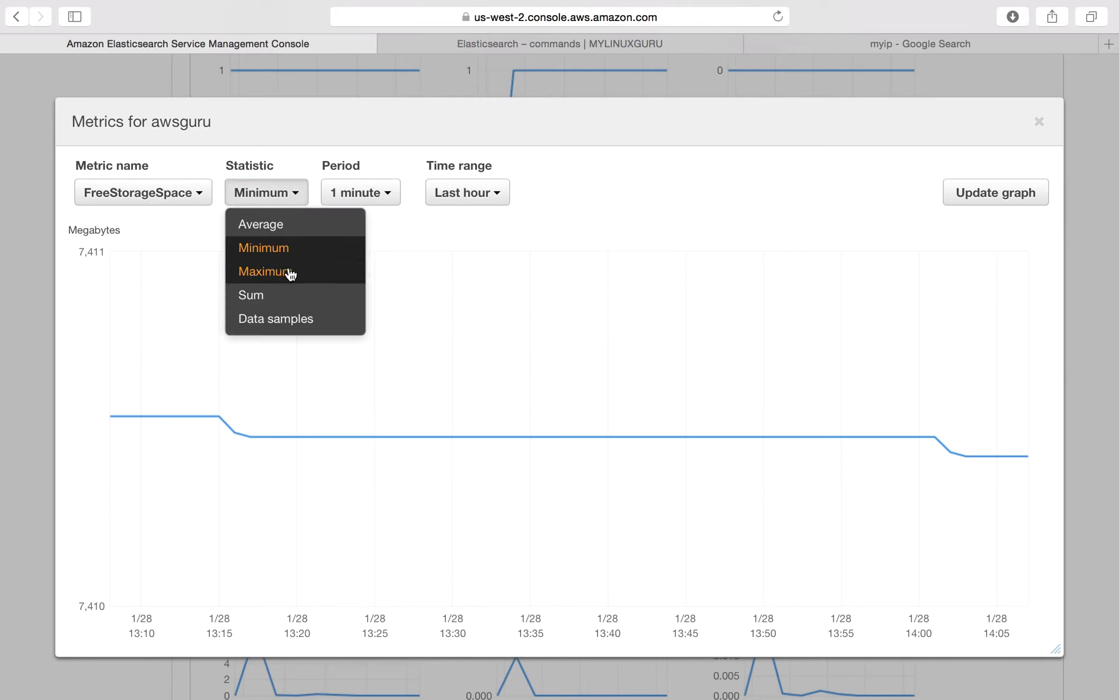
left_click(313, 294)
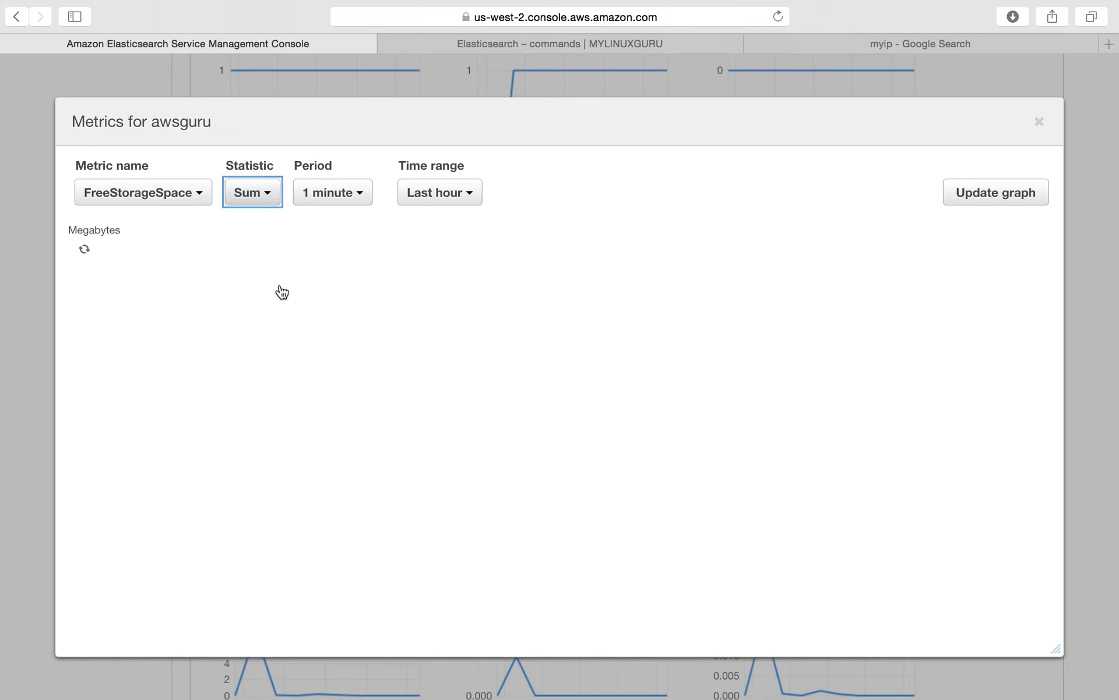